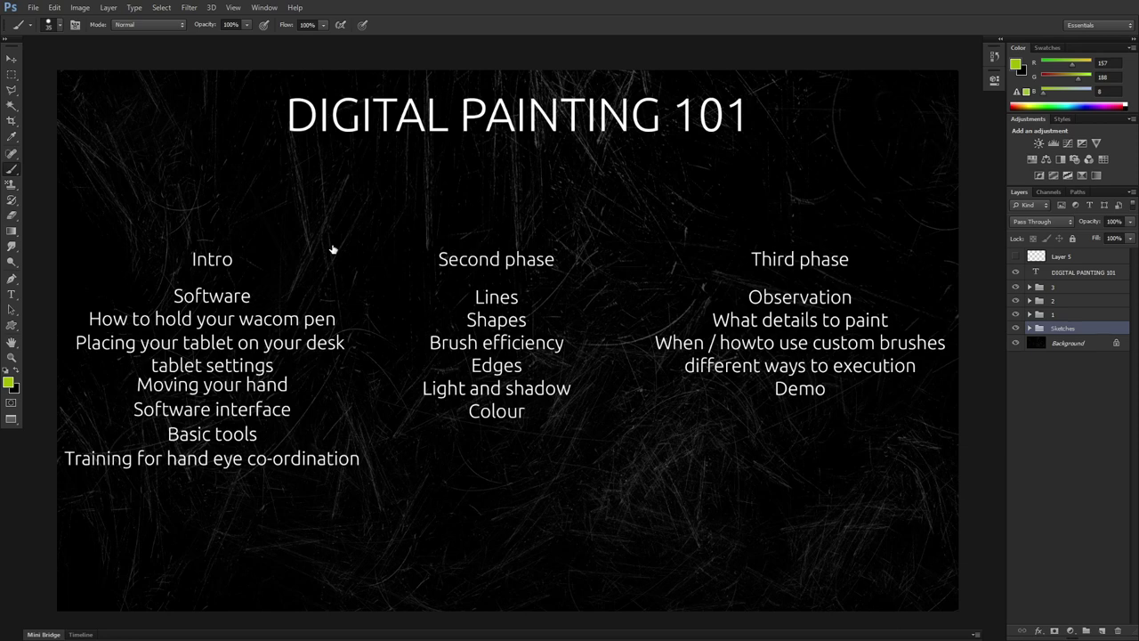
# Step: Make Layer 5 visible, clear all its old handwritten notes, and remove the selection
pyautogui.click(1036, 257)
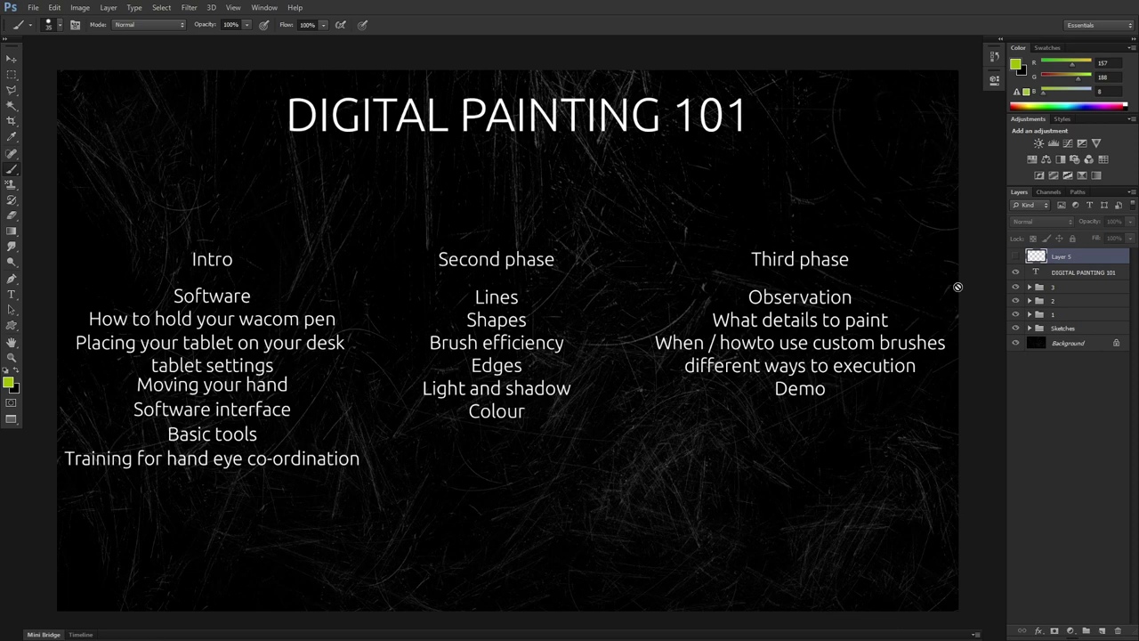
pyautogui.click(1015, 257)
pyautogui.hotkey('ctrl', 'a')
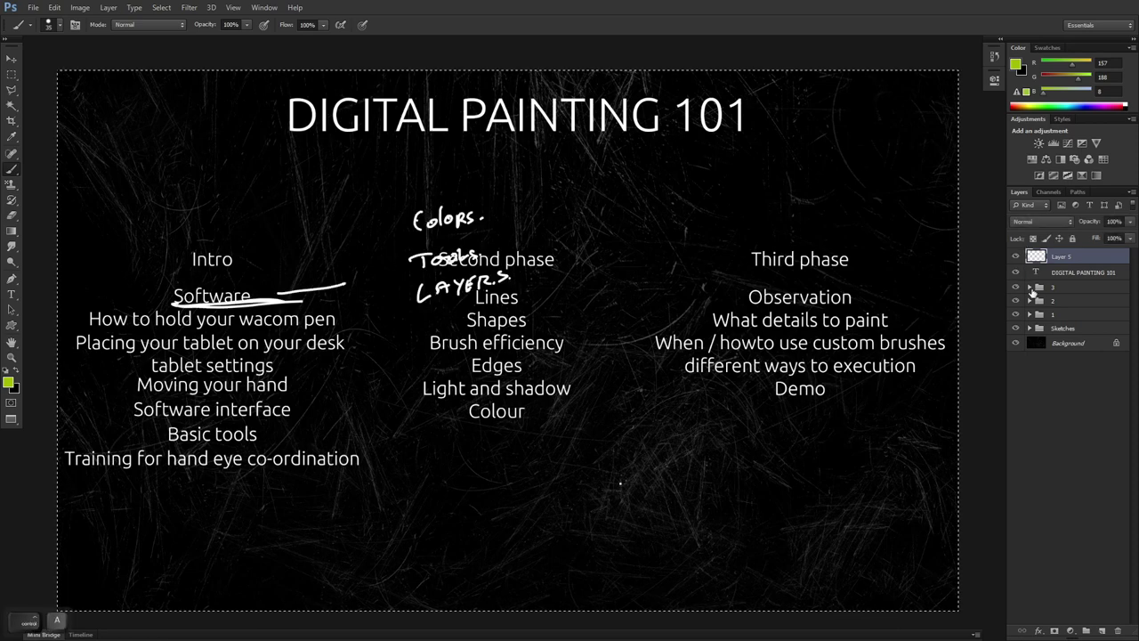
pyautogui.press('Delete')
pyautogui.hotkey('ctrl', 'd')
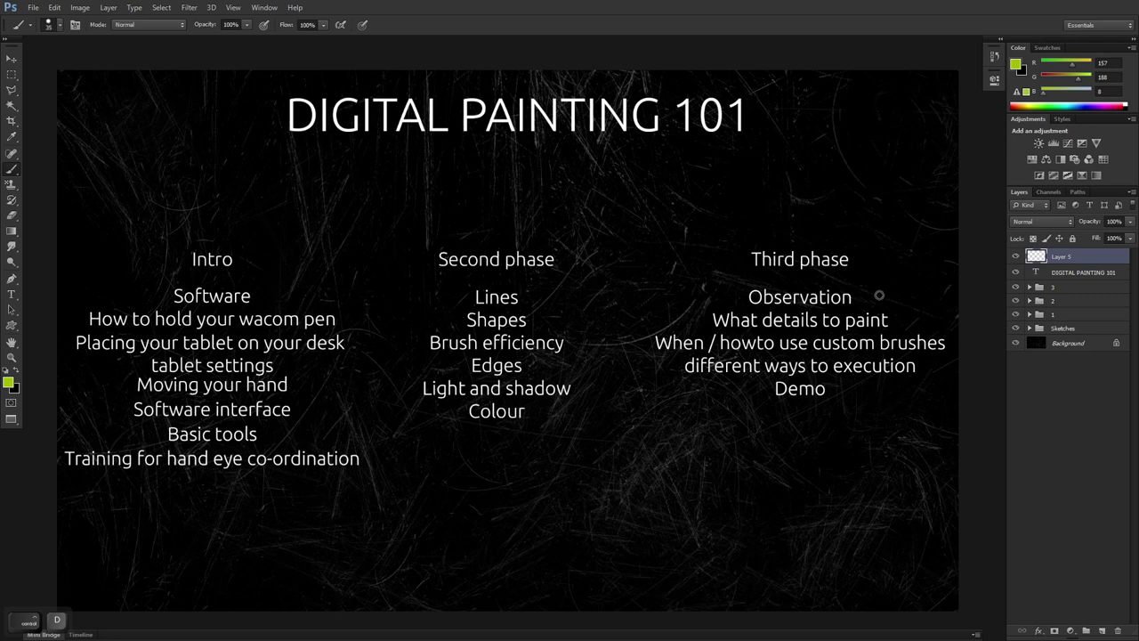
# Step: Adjust the brush size and circle the Intro heading, the Second phase heading with its list, and the whole Third phase column in green
pyautogui.press('s')
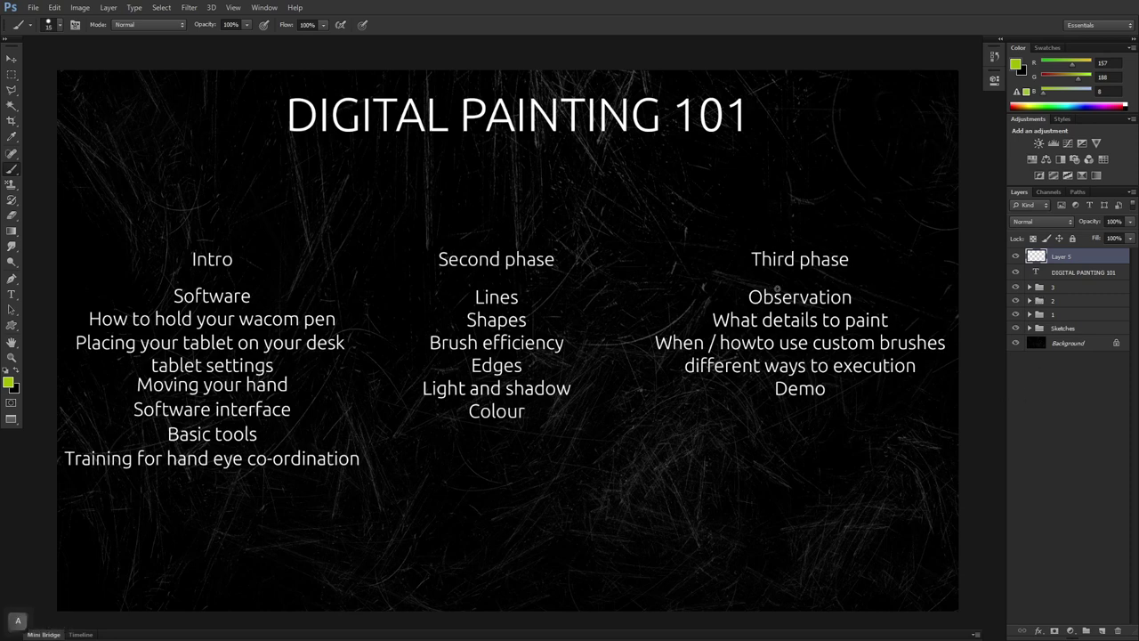
pyautogui.press('a')
pyautogui.moveTo(237, 223)
pyautogui.mouseDown()
pyautogui.moveTo(181, 276)
pyautogui.moveTo(203, 215)
pyautogui.mouseUp()
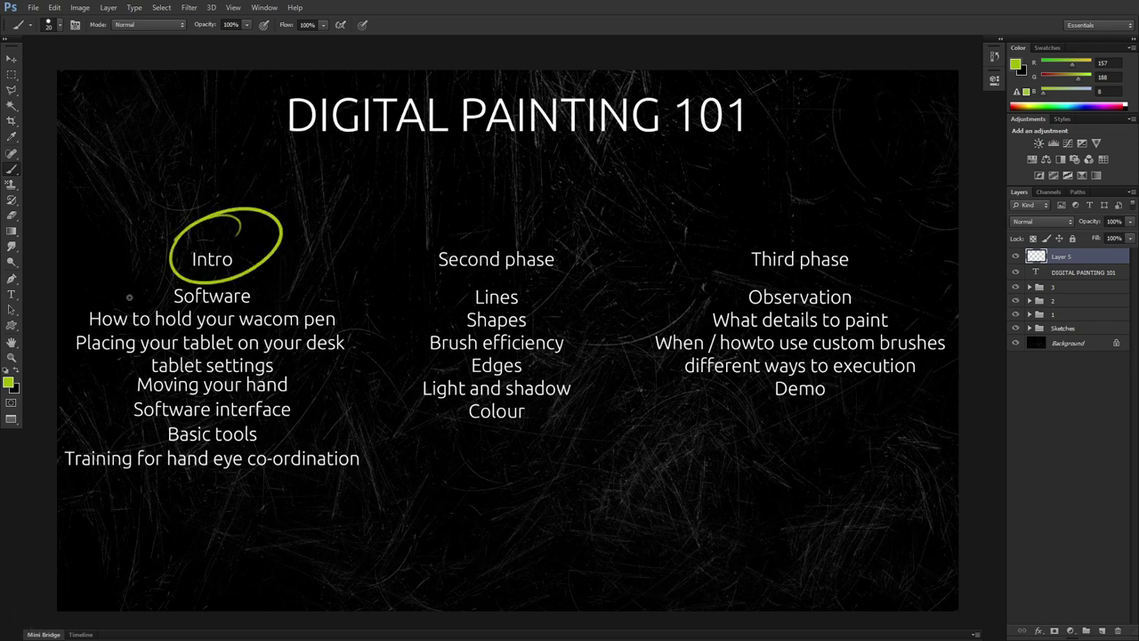
pyautogui.moveTo(460, 277)
pyautogui.mouseDown()
pyautogui.moveTo(424, 295)
pyautogui.moveTo(421, 315)
pyautogui.moveTo(596, 396)
pyautogui.moveTo(427, 312)
pyautogui.mouseUp()
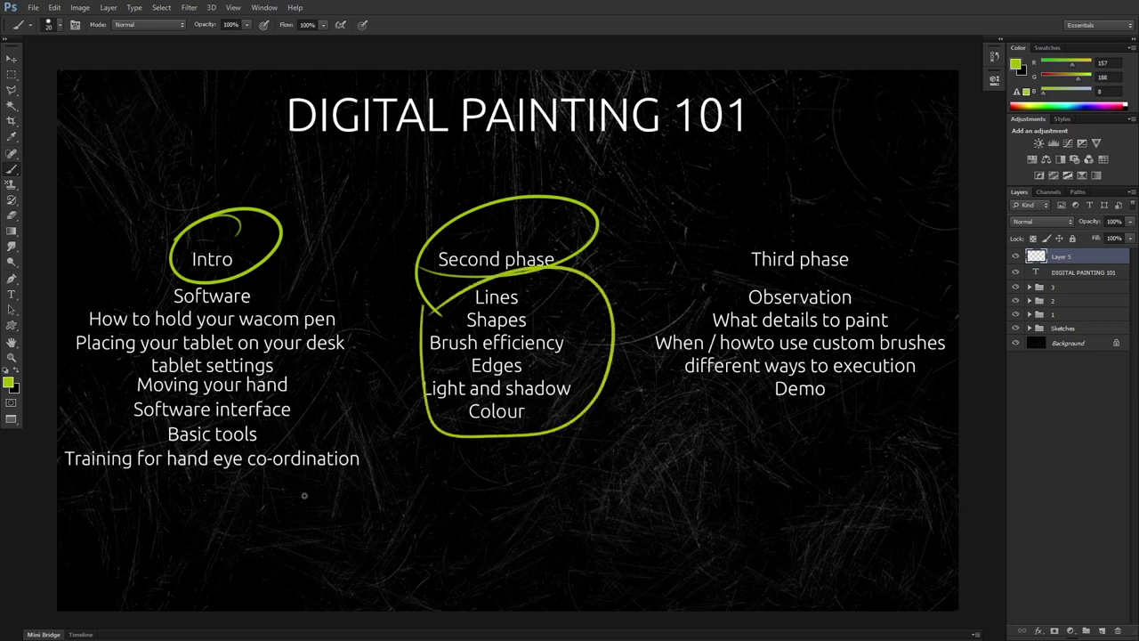
pyautogui.moveTo(892, 209)
pyautogui.mouseDown()
pyautogui.moveTo(643, 378)
pyautogui.moveTo(723, 206)
pyautogui.moveTo(658, 228)
pyautogui.mouseUp()
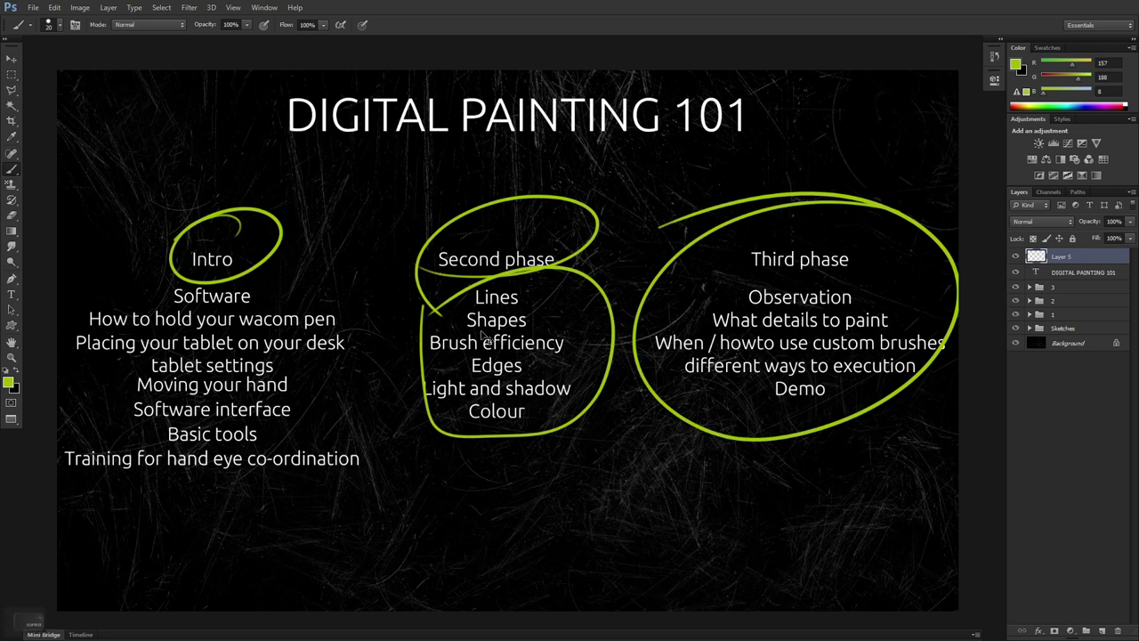
# Step: Clear all the green circles from Layer 5 and deselect
pyautogui.hotkey('ctrl', 'a')
pyautogui.press('Delete')
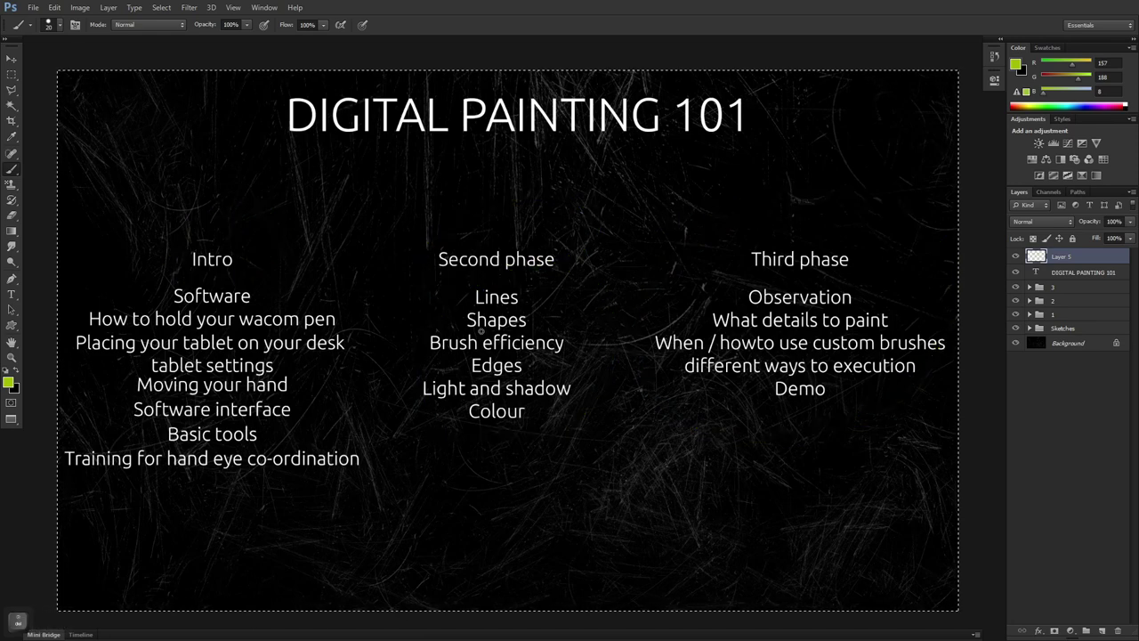
pyautogui.hotkey('ctrl', 'd')
# Step: Keep Layer 5 visible and hide layer groups 2 and 3, leaving only the Intro list under the title
pyautogui.click(1016, 258)
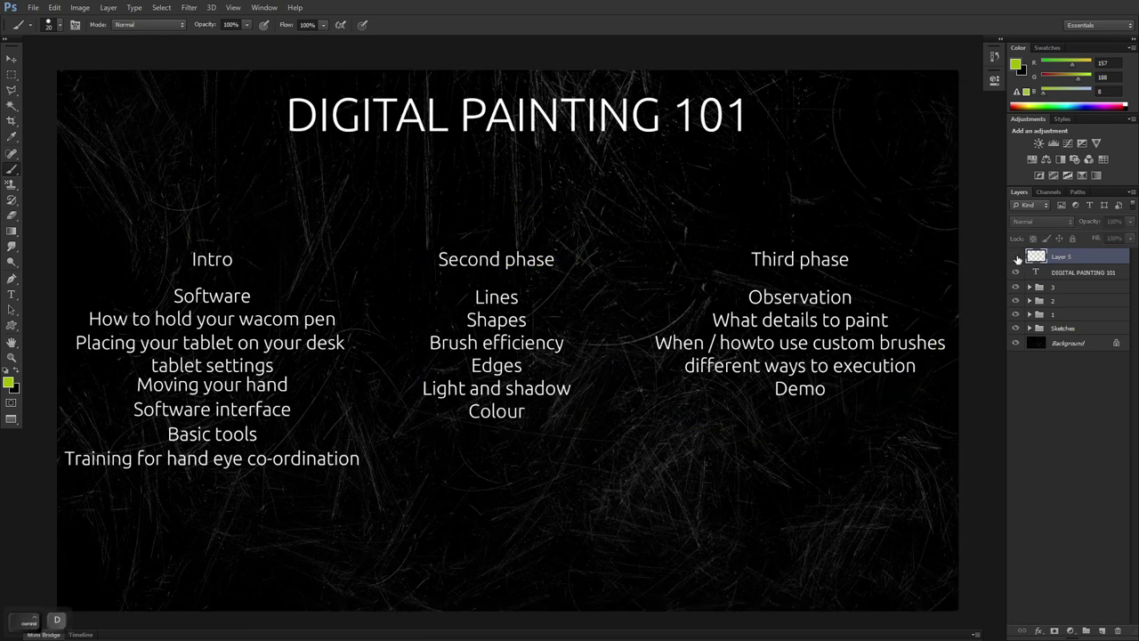
pyautogui.click(1016, 257)
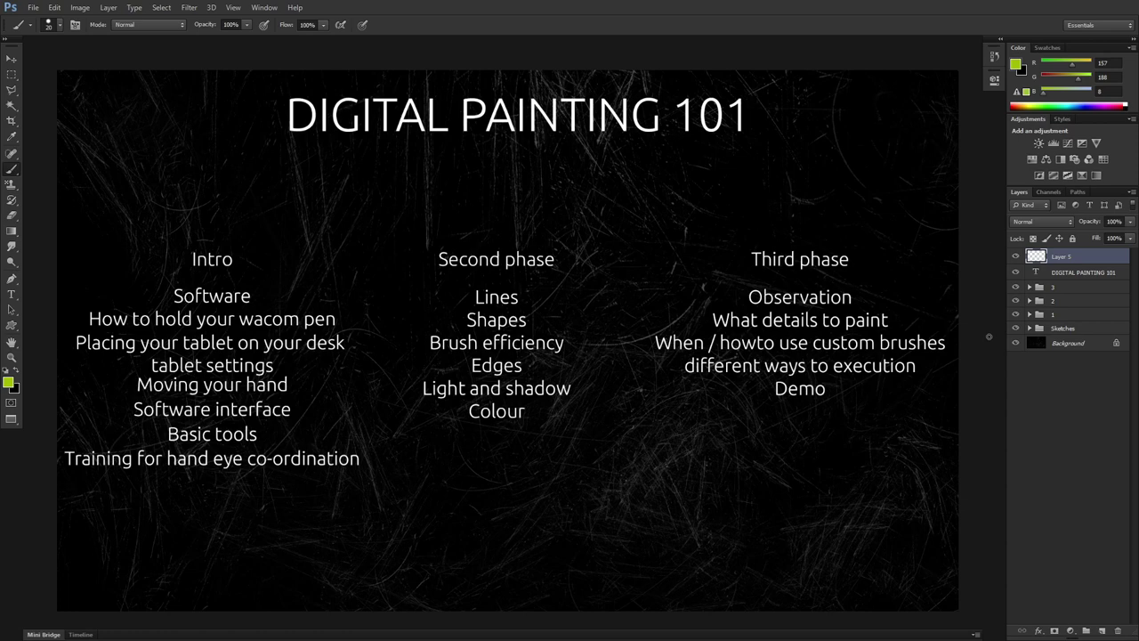
pyautogui.moveTo(1015, 300); pyautogui.dragTo(1016, 286)
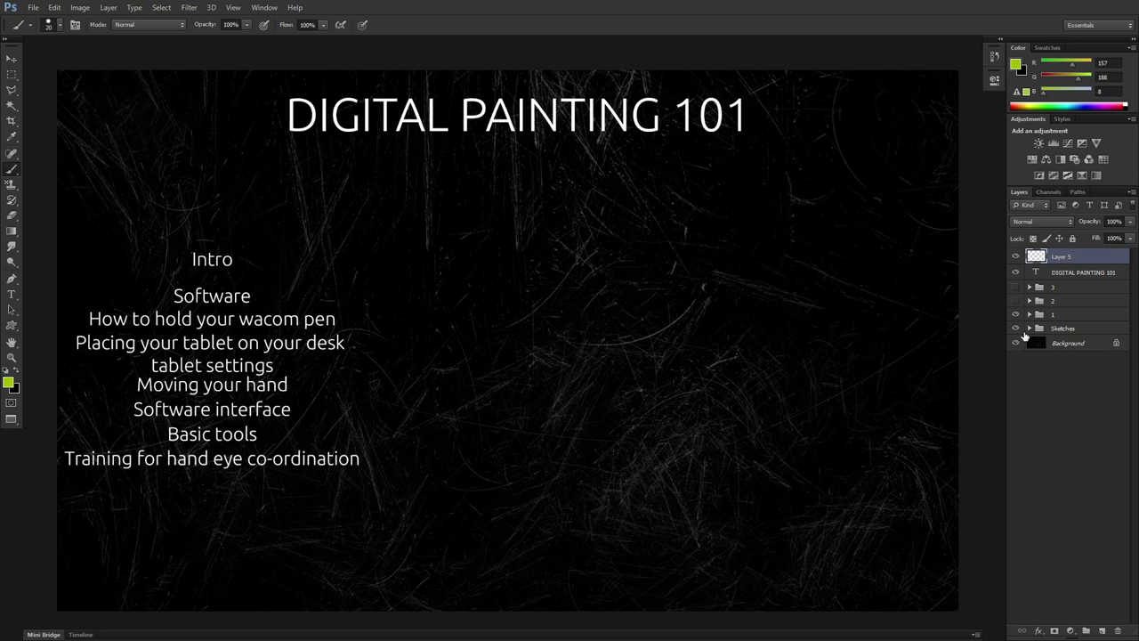
# Step: Handwrite "KRITA" with "CSP." below it in green in the empty area beside the Intro list
pyautogui.moveTo(611, 192)
pyautogui.mouseDown()
pyautogui.moveTo(606, 214)
pyautogui.moveTo(653, 202)
pyautogui.mouseUp()
pyautogui.moveTo(666, 181)
pyautogui.mouseDown()
pyautogui.moveTo(667, 197)
pyautogui.moveTo(675, 180)
pyautogui.mouseUp()
pyautogui.moveTo(675, 198)
pyautogui.mouseDown()
pyautogui.moveTo(684, 174)
pyautogui.moveTo(692, 190)
pyautogui.mouseUp()
pyautogui.moveTo(679, 189); pyautogui.dragTo(691, 185)
pyautogui.moveTo(624, 225)
pyautogui.mouseDown()
pyautogui.moveTo(626, 251)
pyautogui.moveTo(639, 234)
pyautogui.moveTo(632, 246)
pyautogui.mouseUp()
pyautogui.moveTo(654, 216)
pyautogui.mouseDown()
pyautogui.moveTo(654, 244)
pyautogui.moveTo(659, 229)
pyautogui.mouseUp()
pyautogui.click(686, 217)
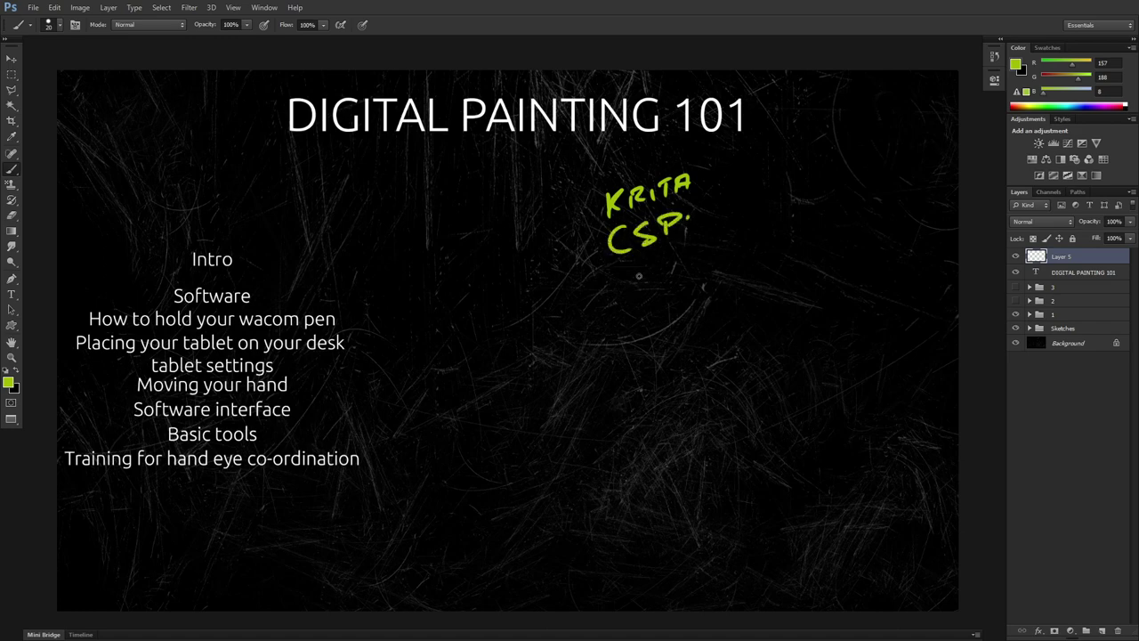
# Step: Add "Corel." and "PS." in green handwriting below "CSP." to extend the software list
pyautogui.moveTo(633, 272); pyautogui.dragTo(632, 290)
pyautogui.moveTo(642, 282); pyautogui.dragTo(675, 272)
pyautogui.moveTo(682, 246); pyautogui.dragTo(679, 272)
pyautogui.click(697, 255)
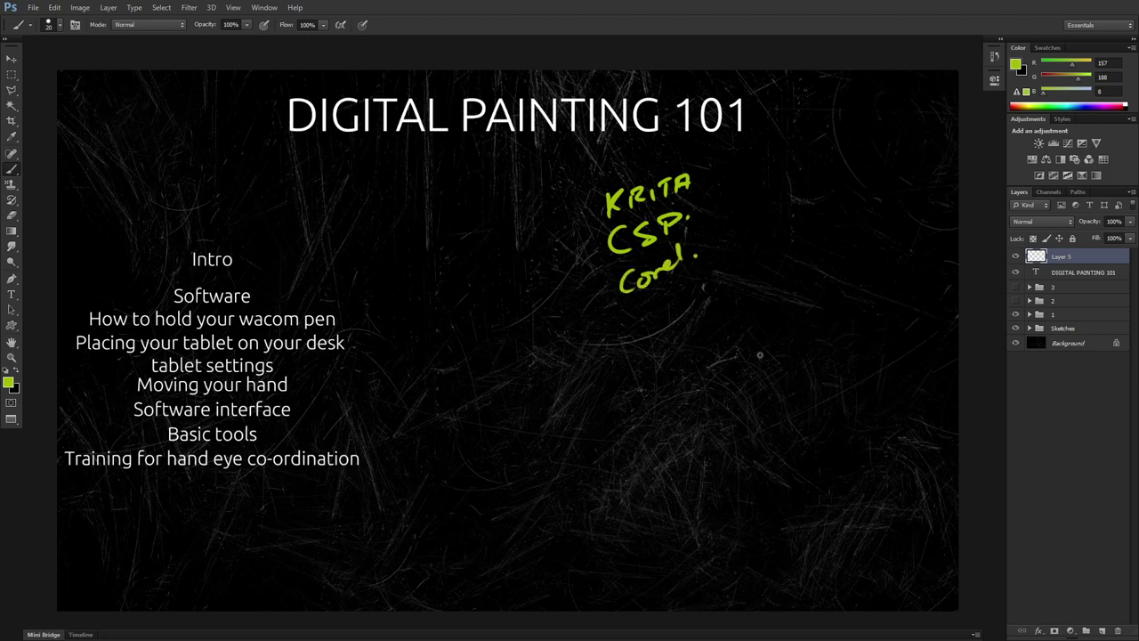
pyautogui.moveTo(630, 312)
pyautogui.mouseDown()
pyautogui.moveTo(645, 347)
pyautogui.moveTo(637, 327)
pyautogui.mouseUp()
pyautogui.moveTo(676, 302); pyautogui.dragTo(671, 324)
pyautogui.click(690, 309)
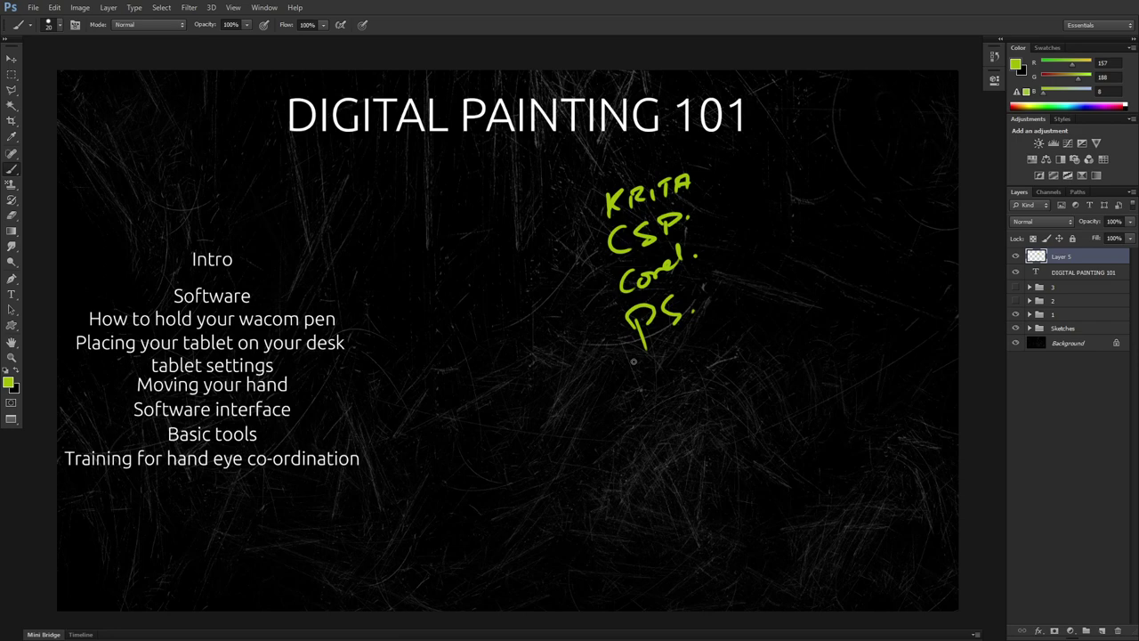
# Step: Delete the layer with the handwritten software list and add a new empty layer in its place
pyautogui.click(1117, 629)
pyautogui.click(1101, 630)
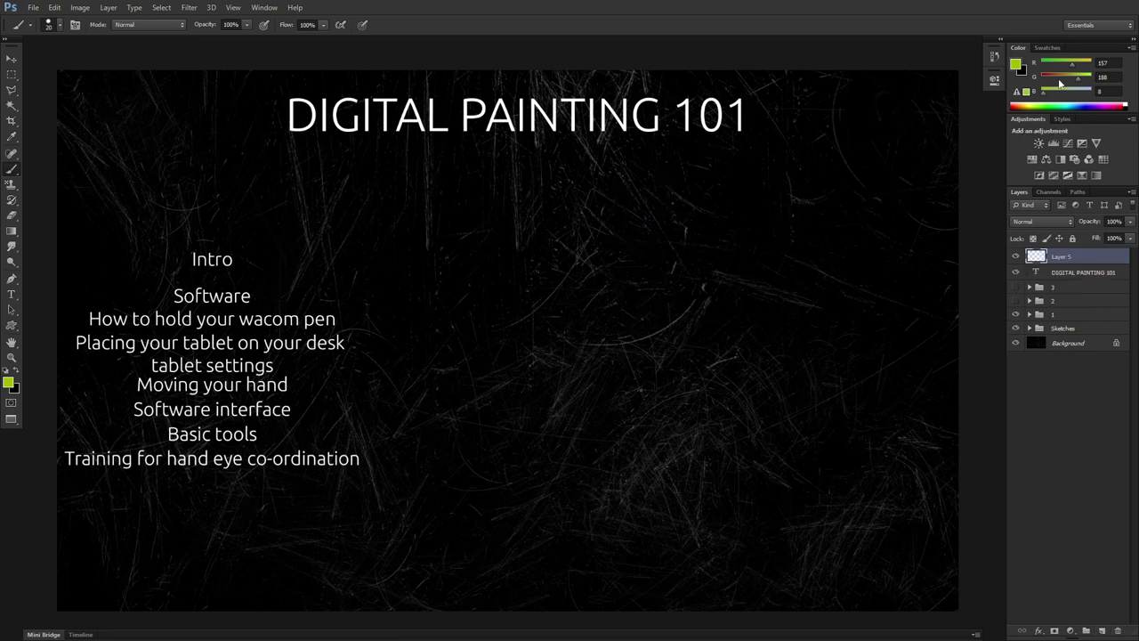
# Step: Set the brush colour to white (255, 255, 255), underline "How to hold your wacom pen", and undo the underline
pyautogui.moveTo(1072, 78)
pyautogui.mouseDown()
pyautogui.moveTo(1019, 90)
pyautogui.moveTo(1037, 71)
pyautogui.moveTo(1117, 89)
pyautogui.moveTo(1092, 66)
pyautogui.mouseUp()
pyautogui.click(1091, 77)
pyautogui.click(1077, 66)
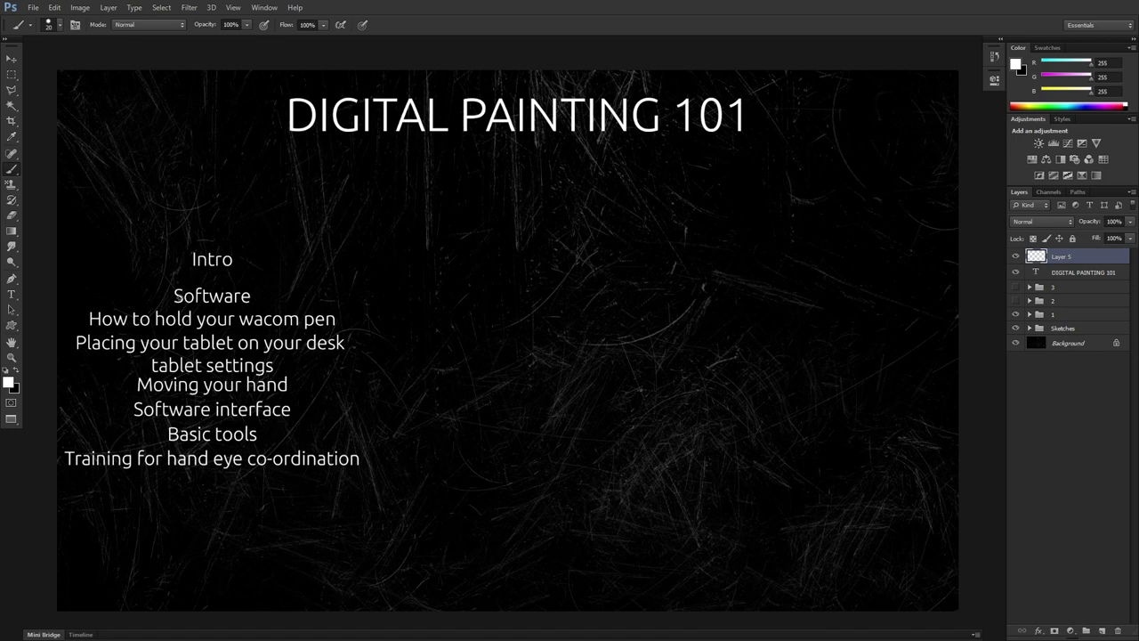
pyautogui.moveTo(96, 327); pyautogui.dragTo(347, 325)
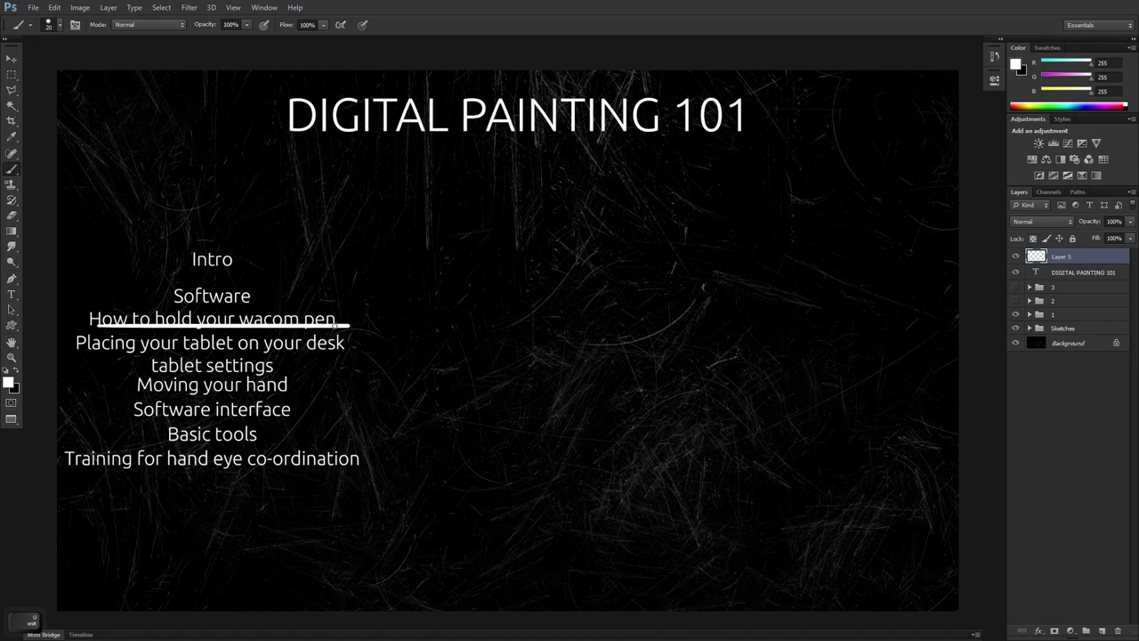
pyautogui.hotkey('ctrl', 'z')
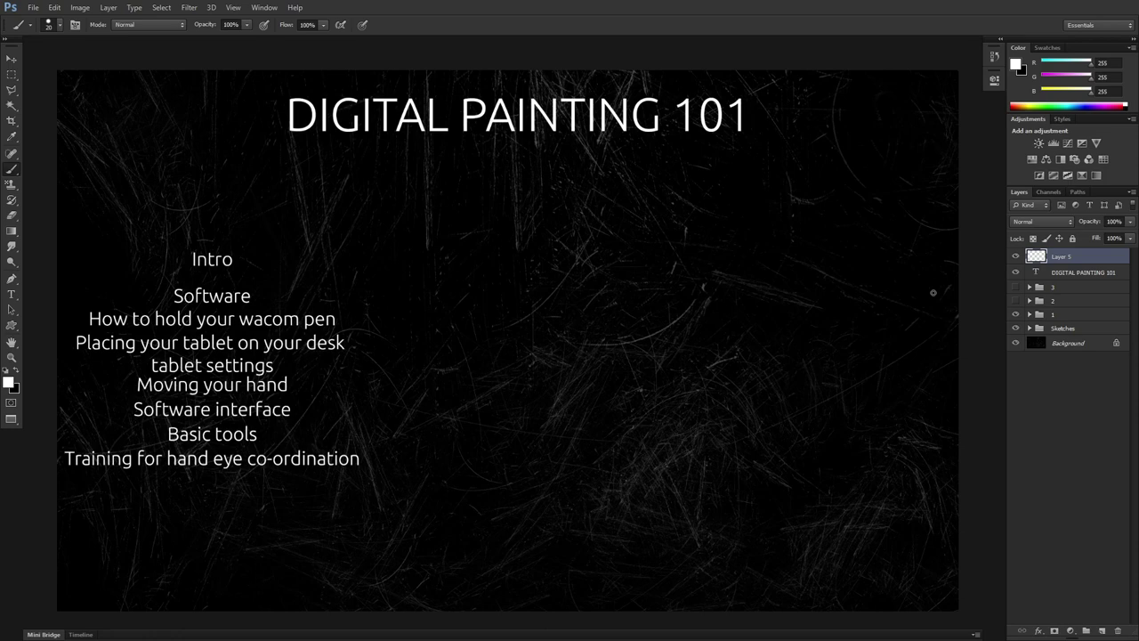
# Step: Hide group 1 and the title text, expand the Sketches group, and show its Hand sketch
pyautogui.click(1016, 315)
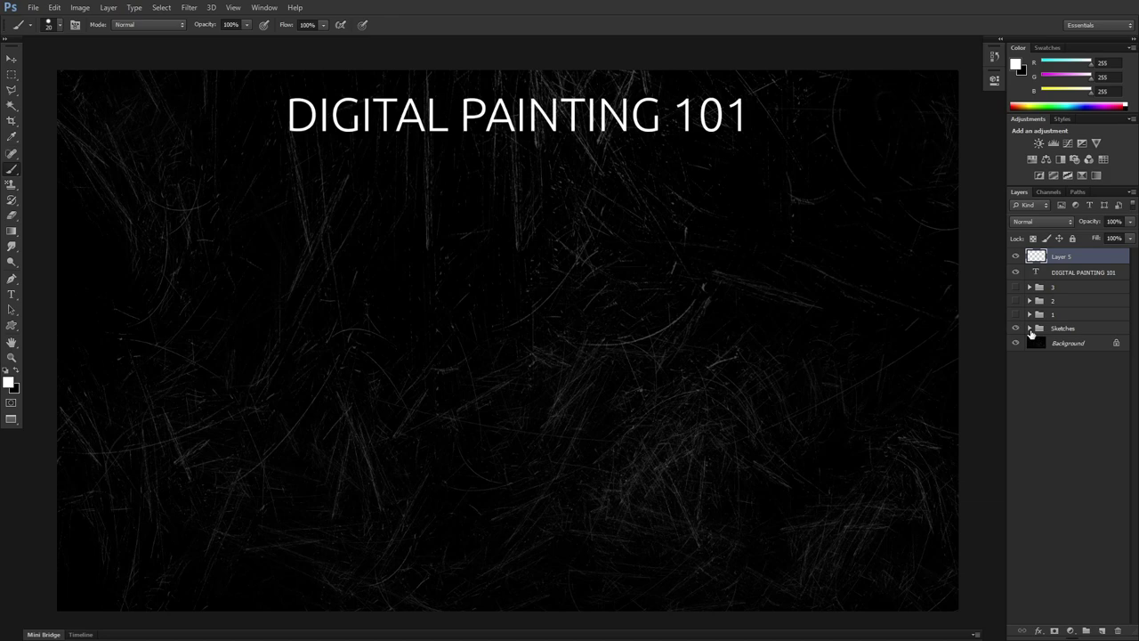
pyautogui.click(1030, 329)
pyautogui.click(1015, 271)
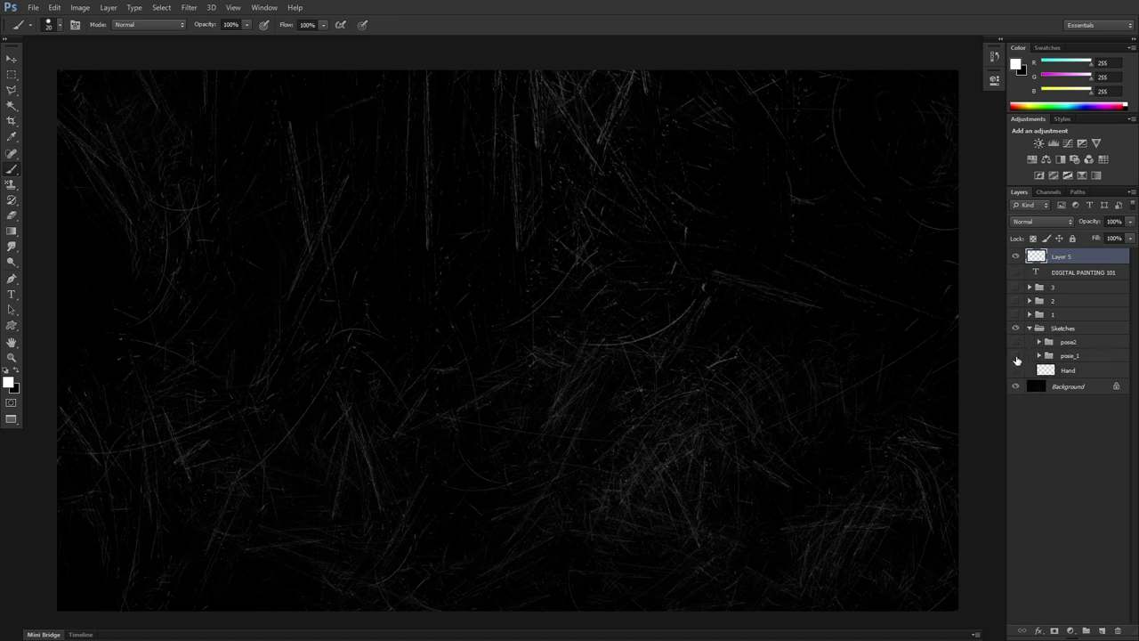
pyautogui.click(1016, 370)
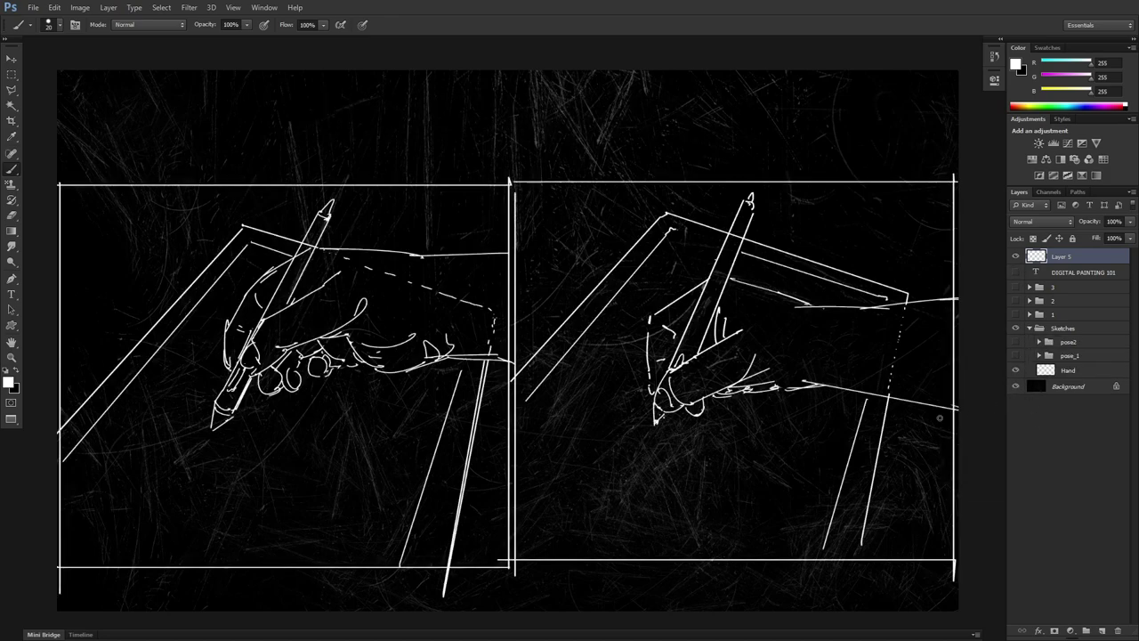
# Step: Create a new layer directly above the Hand layer, and undo a white test stroke along the second sketch's forearm
pyautogui.click(1042, 388)
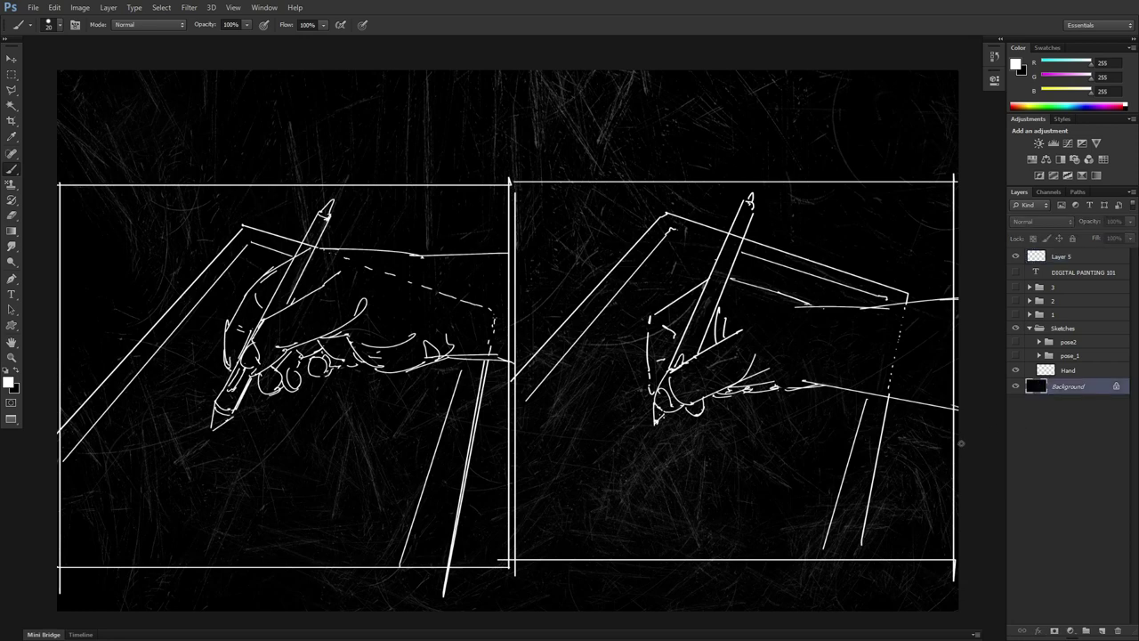
pyautogui.hotkey('ctrl', 'shift', 'alt', 'n')
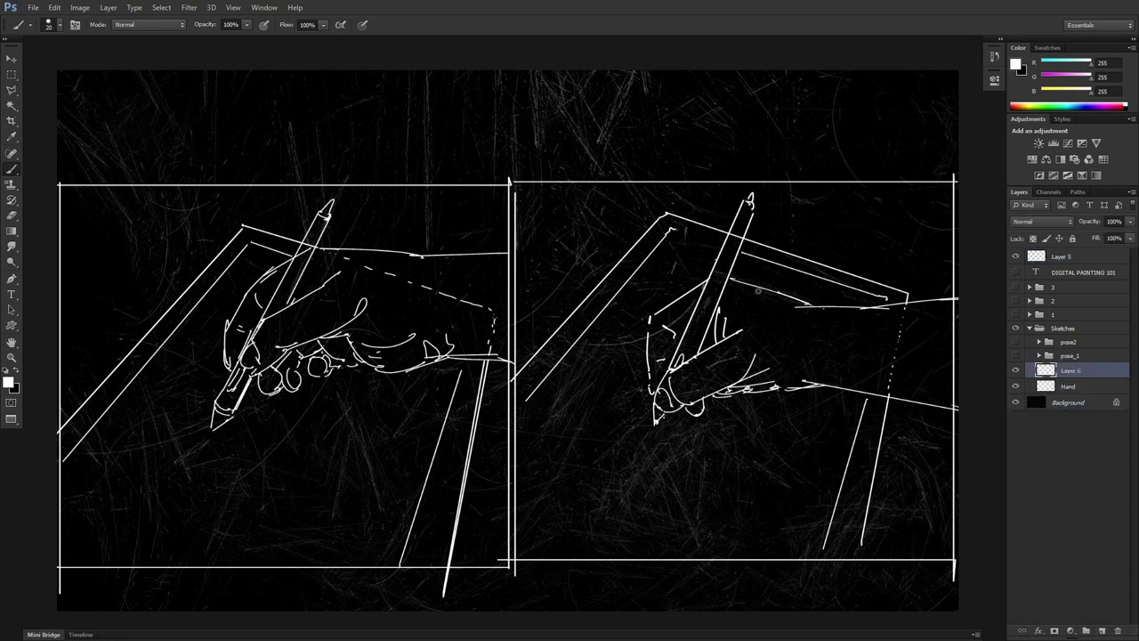
pyautogui.moveTo(727, 285); pyautogui.dragTo(861, 308)
pyautogui.hotkey('ctrl', 'z')
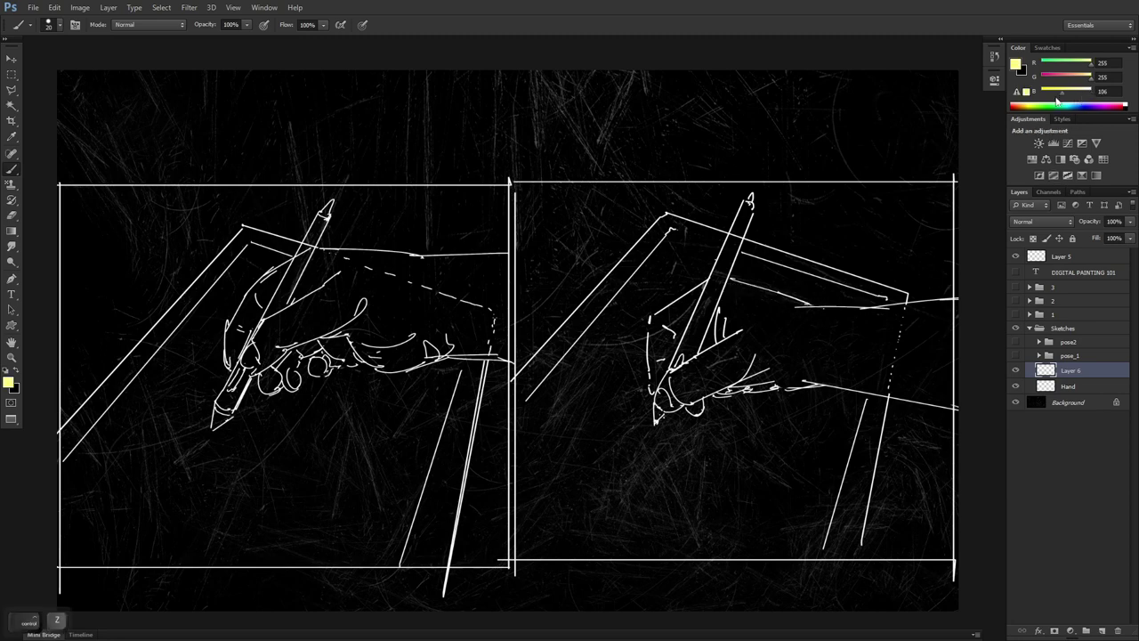
# Step: Trace the hand, fingers and both forearm edges of the second pen-grip sketch in red (255, 0, 0), undoing the stroke at the pen tip
pyautogui.moveTo(737, 285)
pyautogui.mouseDown()
pyautogui.moveTo(823, 302)
pyautogui.moveTo(956, 299)
pyautogui.mouseUp()
pyautogui.moveTo(707, 283)
pyautogui.mouseDown()
pyautogui.moveTo(655, 306)
pyautogui.moveTo(650, 381)
pyautogui.mouseUp()
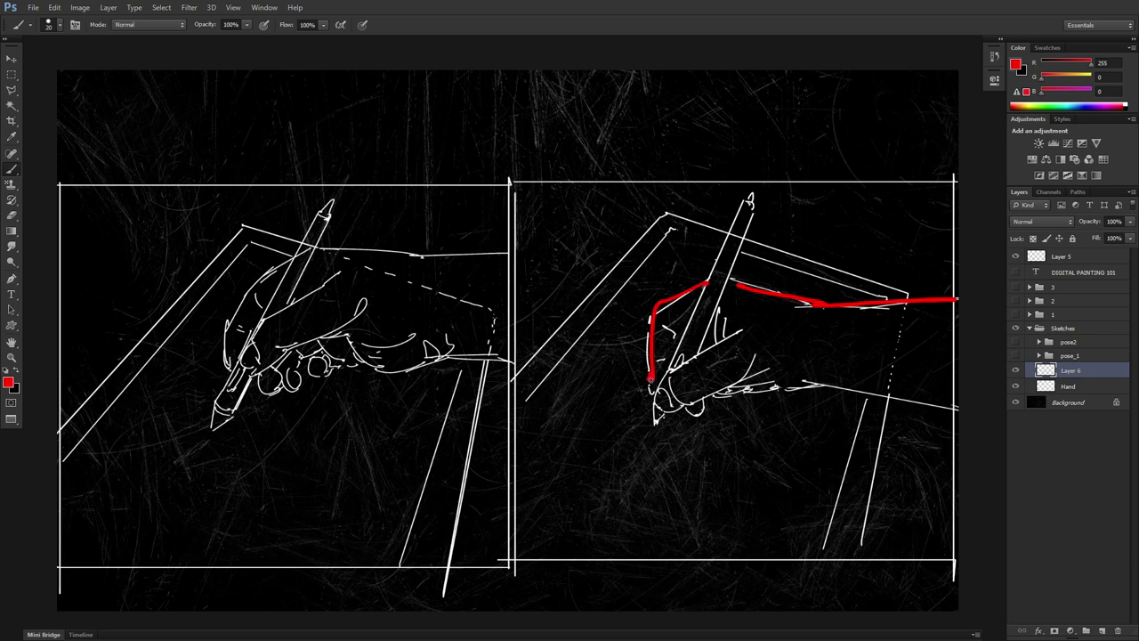
pyautogui.moveTo(663, 307); pyautogui.dragTo(657, 390)
pyautogui.moveTo(739, 360)
pyautogui.mouseDown()
pyautogui.moveTo(659, 397)
pyautogui.moveTo(762, 353)
pyautogui.mouseUp()
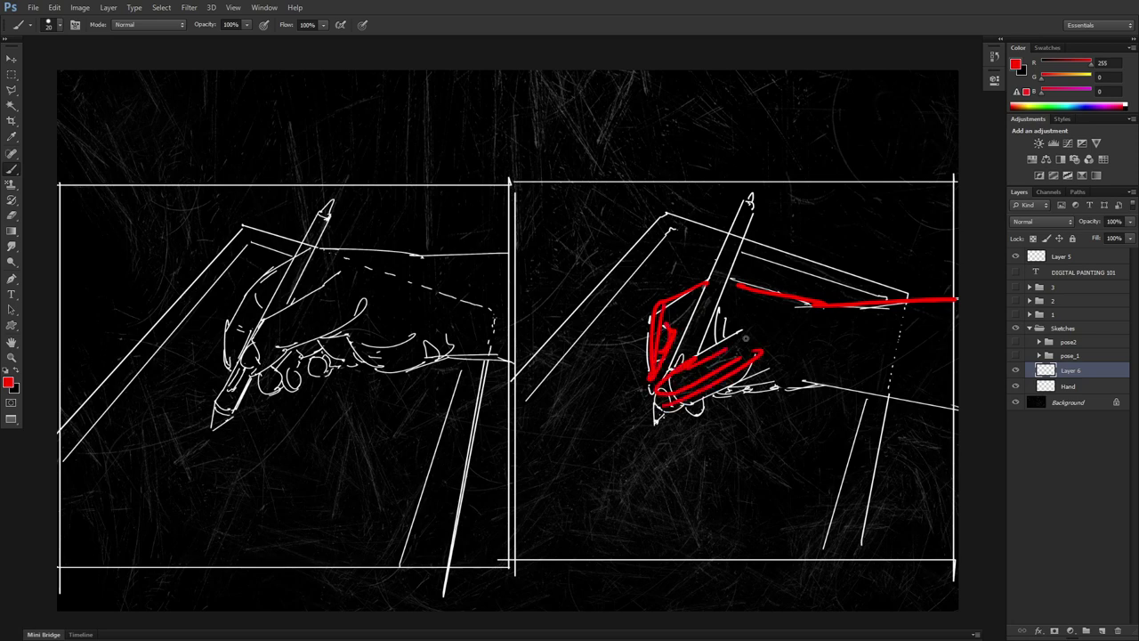
pyautogui.moveTo(719, 317); pyautogui.dragTo(748, 347)
pyautogui.moveTo(662, 401); pyautogui.dragTo(652, 419)
pyautogui.hotkey('ctrl', 'z')
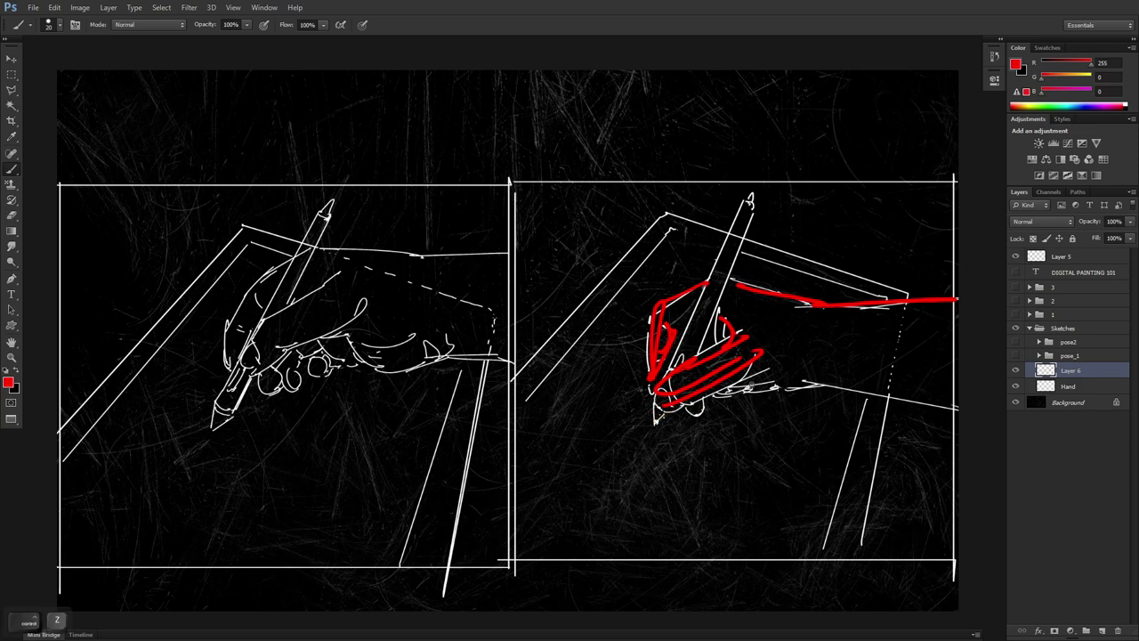
pyautogui.moveTo(746, 392)
pyautogui.mouseDown()
pyautogui.moveTo(721, 397)
pyautogui.moveTo(805, 375)
pyautogui.moveTo(958, 407)
pyautogui.mouseUp()
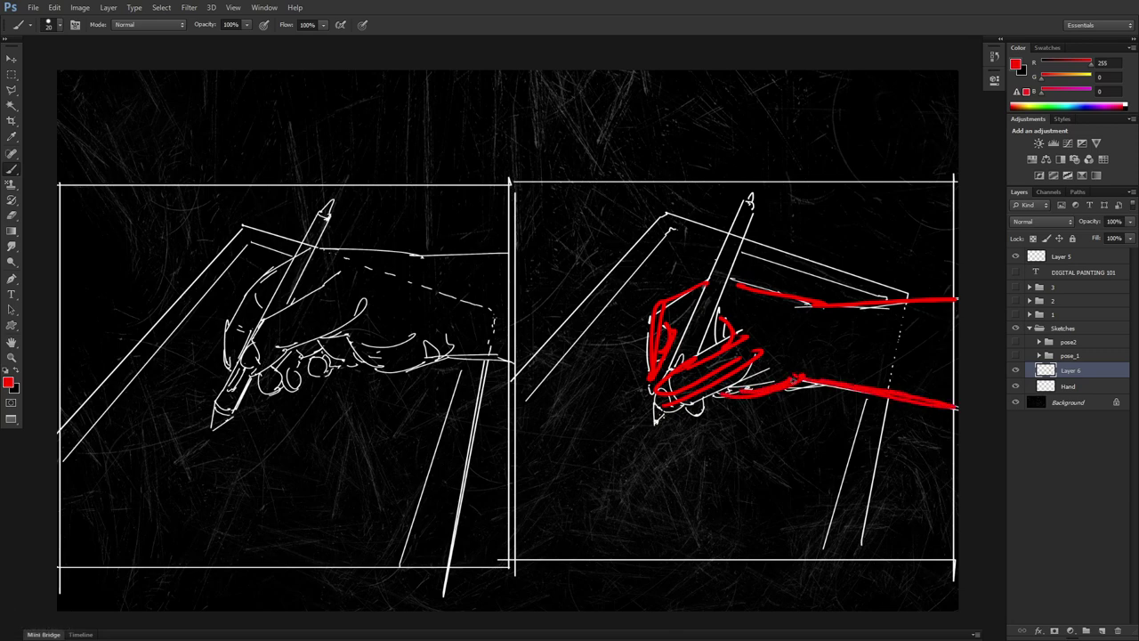
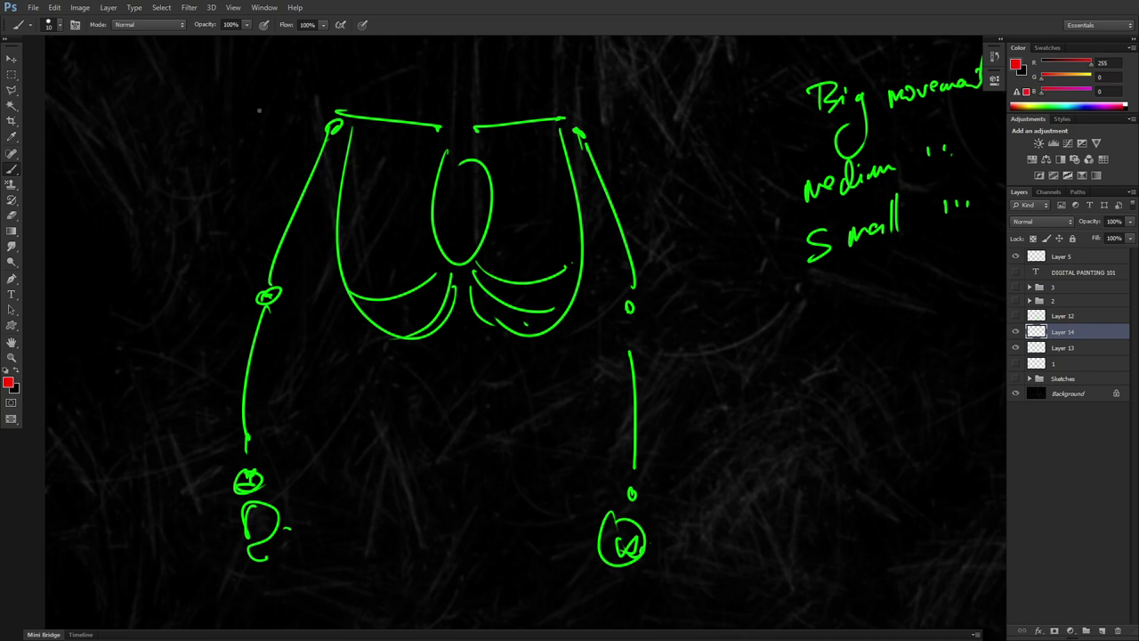
# Step: Draw red looping arcs around the shoulder joint of the green arm diagram and handwrite a red note beginning with "Big" beside it
pyautogui.moveTo(377, 104)
pyautogui.mouseDown()
pyautogui.moveTo(299, 116)
pyautogui.moveTo(395, 166)
pyautogui.moveTo(439, 154)
pyautogui.moveTo(395, 111)
pyautogui.moveTo(338, 136)
pyautogui.moveTo(385, 211)
pyautogui.moveTo(434, 153)
pyautogui.moveTo(403, 116)
pyautogui.moveTo(329, 107)
pyautogui.moveTo(336, 181)
pyautogui.moveTo(383, 221)
pyautogui.moveTo(436, 150)
pyautogui.moveTo(321, 107)
pyautogui.moveTo(285, 147)
pyautogui.moveTo(279, 182)
pyautogui.mouseUp()
pyautogui.moveTo(336, 121); pyautogui.dragTo(329, 168)
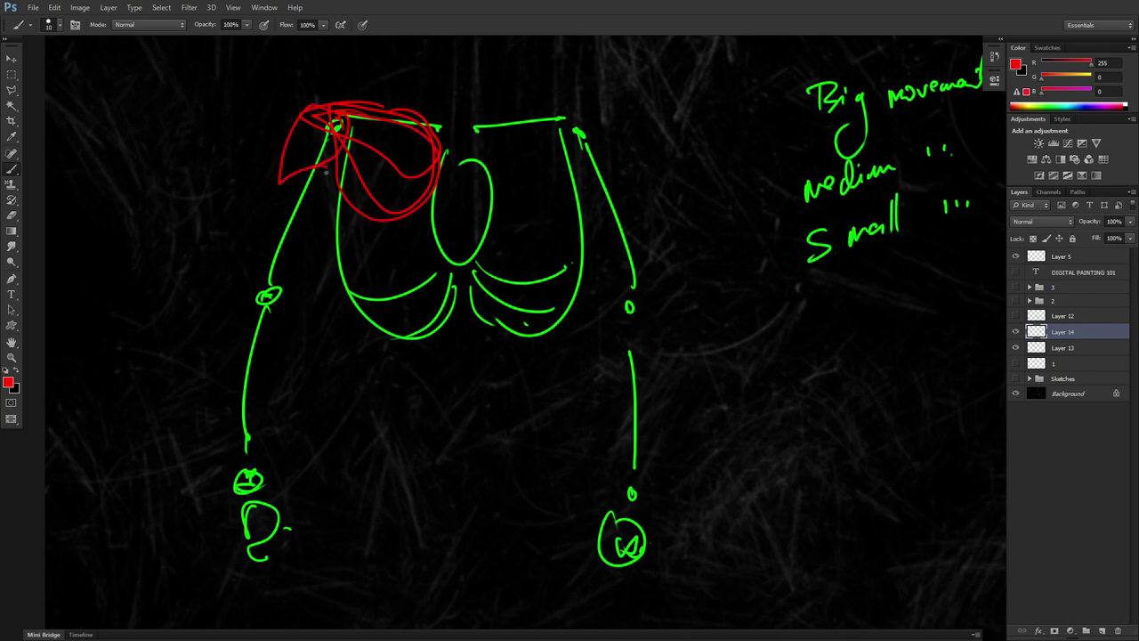
pyautogui.moveTo(238, 77); pyautogui.dragTo(261, 109)
pyautogui.moveTo(260, 108); pyautogui.dragTo(274, 114)
pyautogui.moveTo(166, 95)
pyautogui.mouseDown()
pyautogui.moveTo(178, 117)
pyautogui.moveTo(191, 116)
pyautogui.mouseUp()
pyautogui.moveTo(196, 89); pyautogui.dragTo(194, 80)
pyautogui.moveTo(214, 73)
pyautogui.mouseDown()
pyautogui.moveTo(227, 106)
pyautogui.moveTo(203, 123)
pyautogui.mouseUp()
pyautogui.moveTo(194, 152)
pyautogui.mouseDown()
pyautogui.moveTo(179, 169)
pyautogui.moveTo(205, 166)
pyautogui.moveTo(231, 101)
pyautogui.mouseUp()
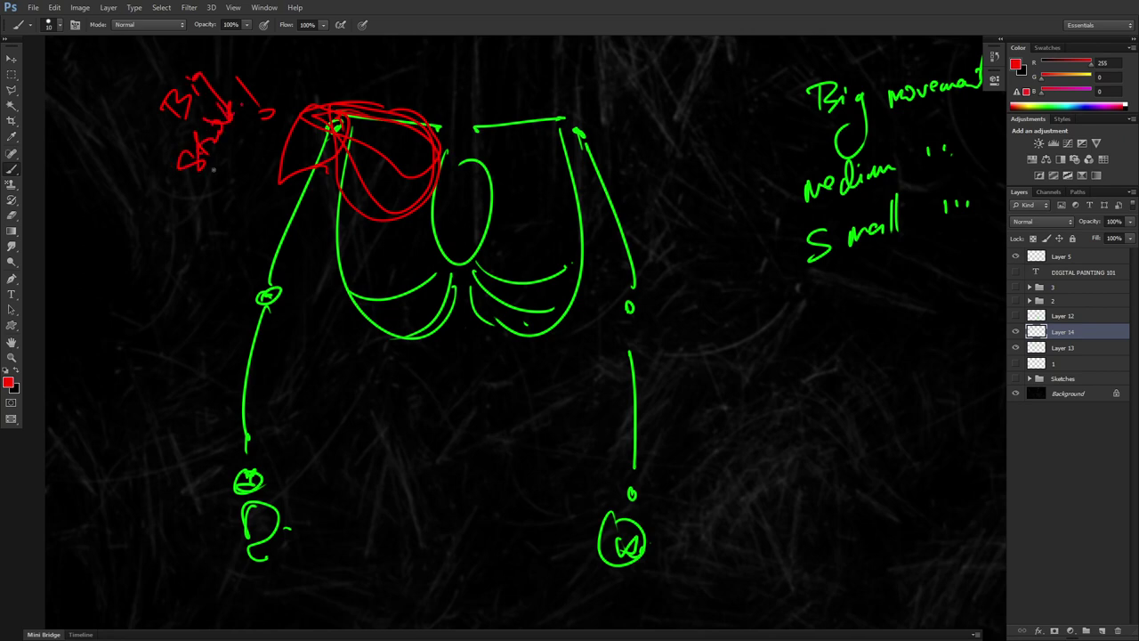
# Step: Hide Layer 14 and Layer 13, expand the Sketches group, and show the pose2 desk sketch
pyautogui.click(1015, 331)
pyautogui.click(1015, 347)
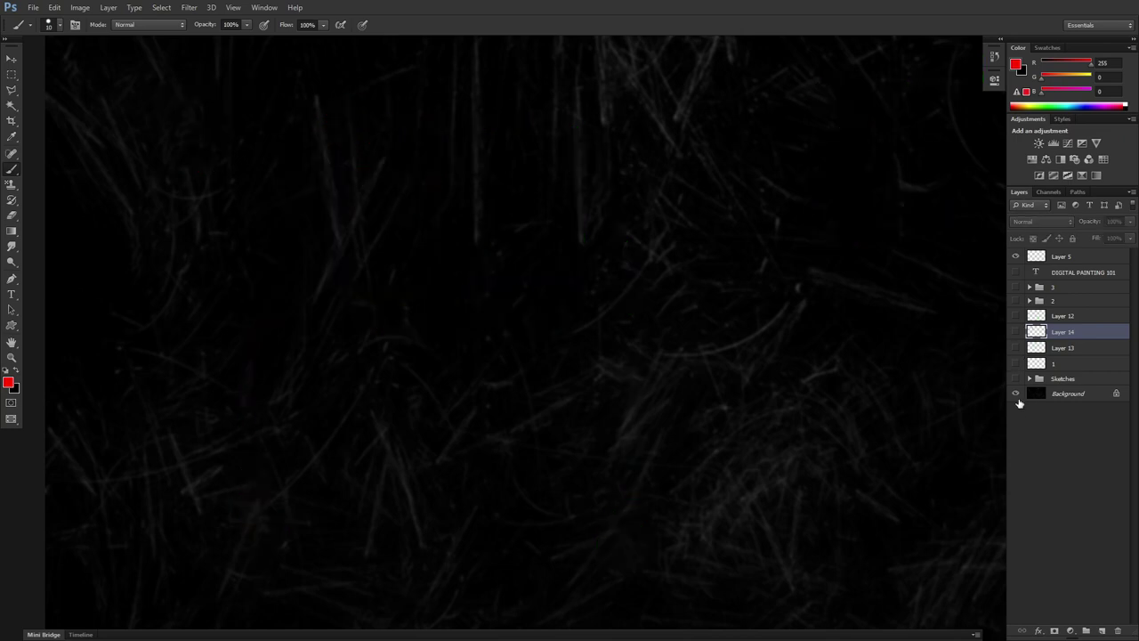
pyautogui.click(1029, 378)
pyautogui.click(1015, 423)
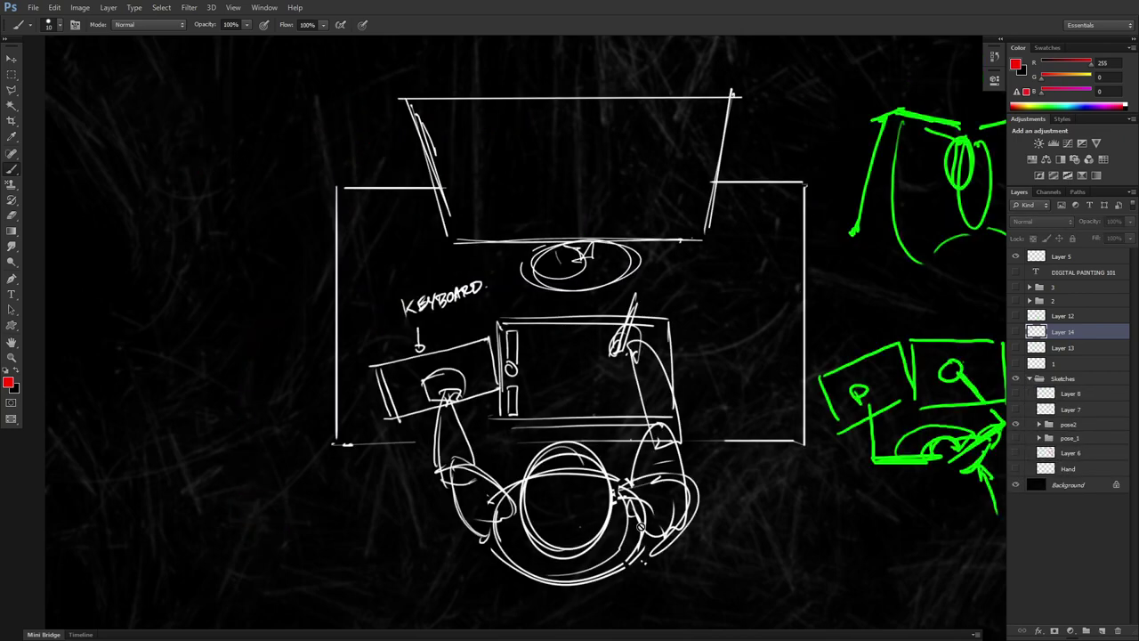
# Step: Switch the visible sketch from pose2 to pose_1 and finally to Hand, leaving Layer 6 hidden
pyautogui.click(1016, 423)
pyautogui.click(1015, 438)
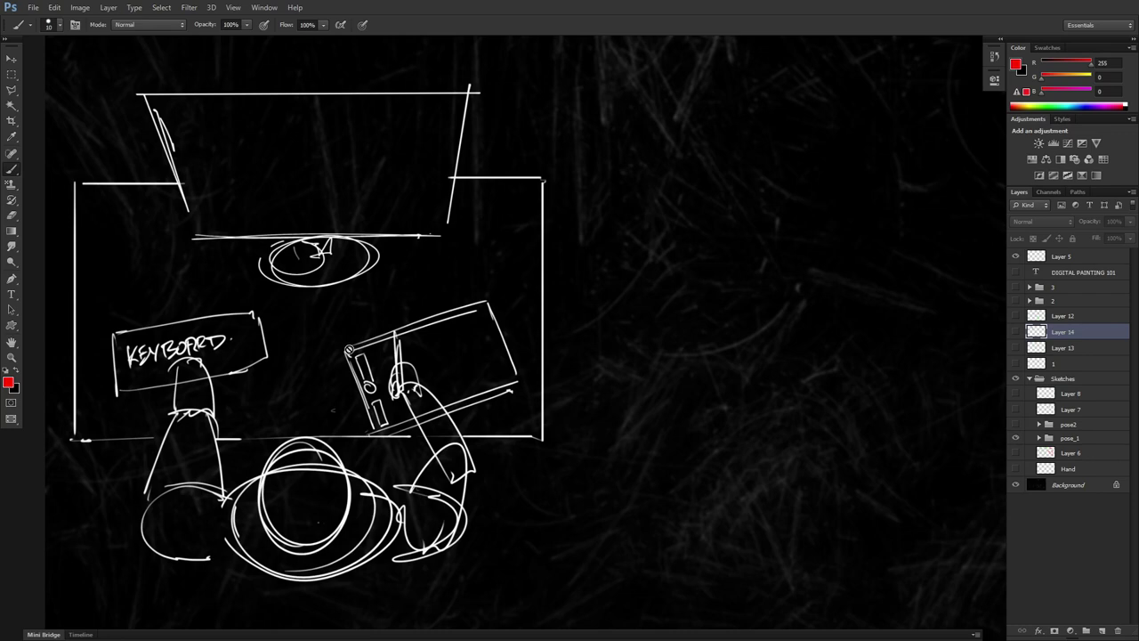
pyautogui.click(1016, 452)
pyautogui.click(1019, 452)
pyautogui.click(1015, 438)
pyautogui.click(1016, 468)
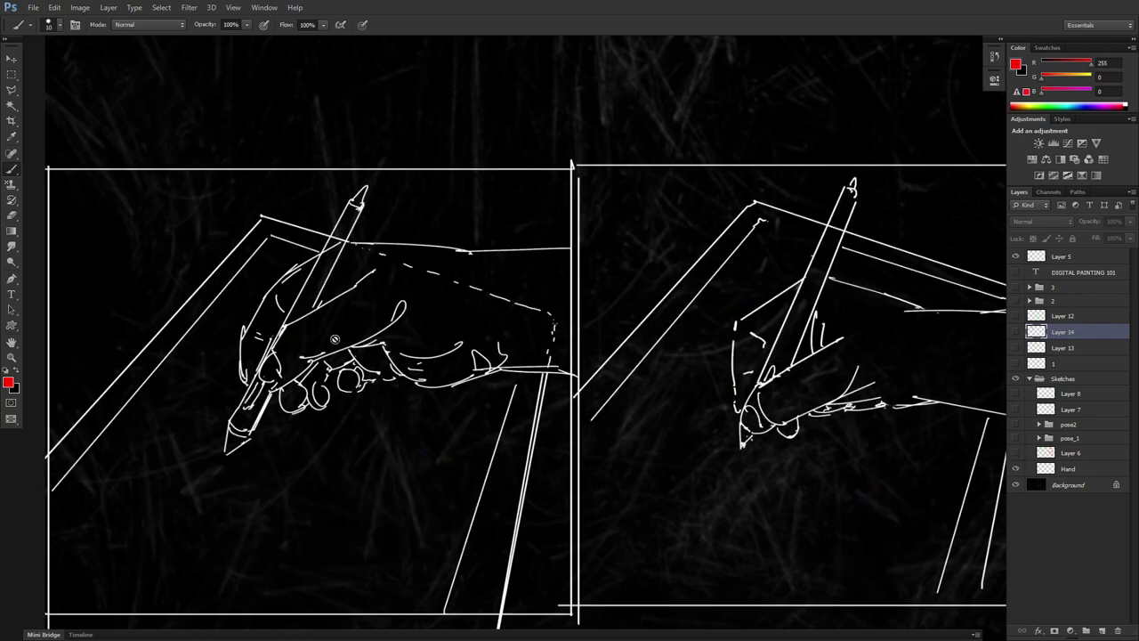
# Step: Switch the sketch from Hand to pose_1, then hide and collapse the Sketches group in favour of Layer 14 and Layer 13
pyautogui.click(1015, 468)
pyautogui.click(1015, 438)
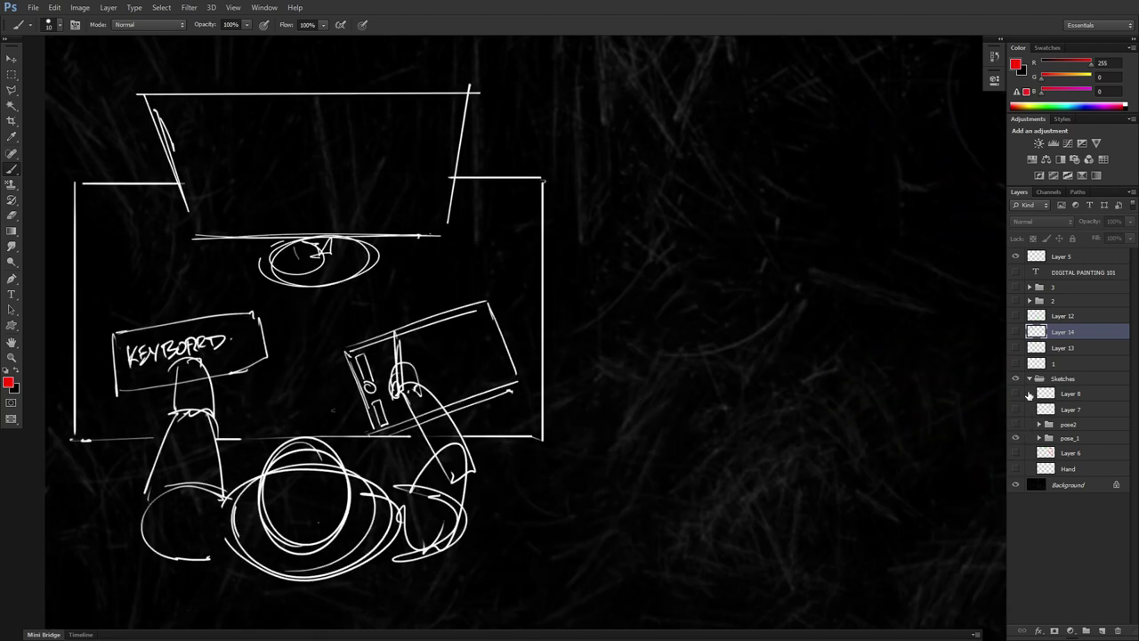
pyautogui.click(1029, 378)
pyautogui.click(1015, 378)
pyautogui.click(1015, 331)
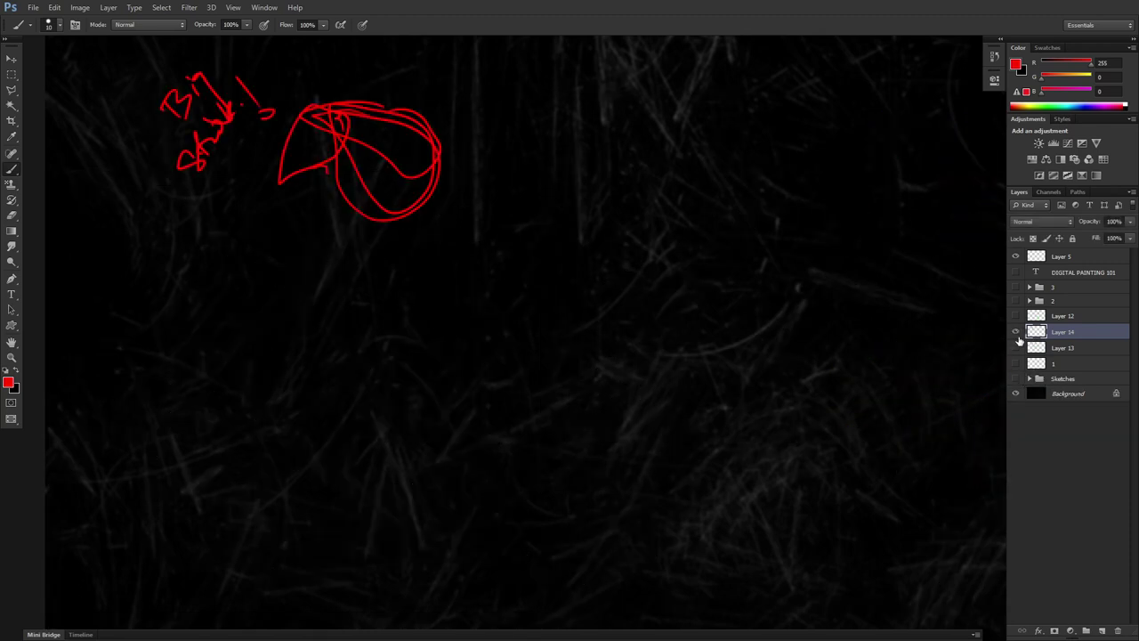
pyautogui.click(1016, 347)
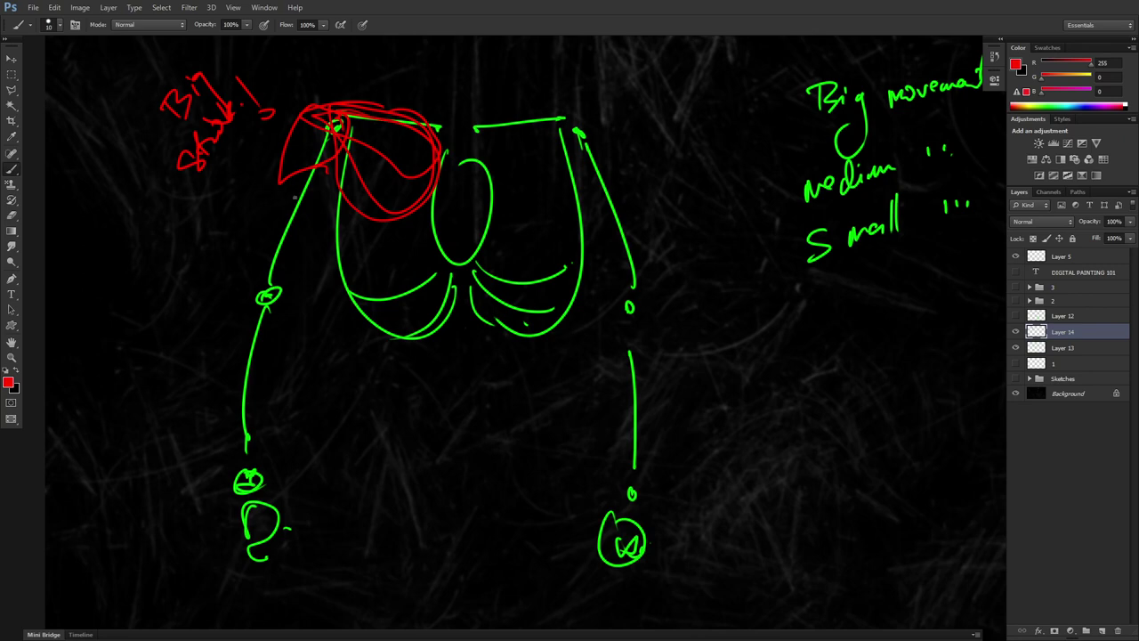
# Step: In ochre (176, 118, 0), loop around the left upper arm of the green diagram and handwrite "MEDIUM" with an arrow towards the elbow
pyautogui.click(1072, 77)
pyautogui.moveTo(1079, 64); pyautogui.dragTo(1067, 84)
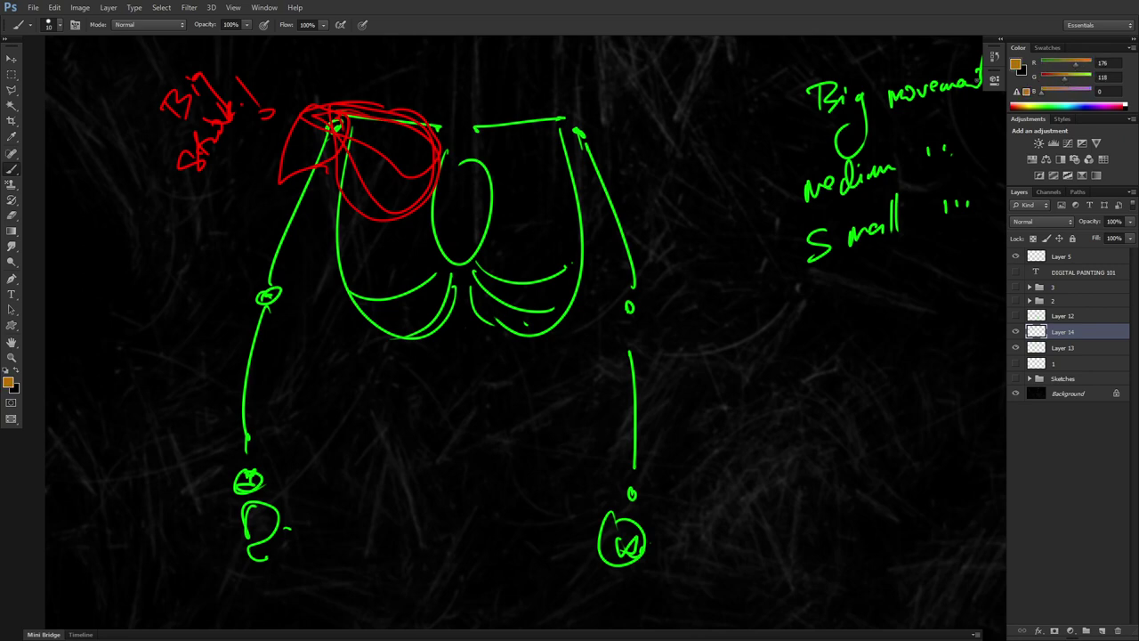
pyautogui.moveTo(267, 188)
pyautogui.mouseDown()
pyautogui.moveTo(241, 244)
pyautogui.moveTo(245, 317)
pyautogui.moveTo(325, 210)
pyautogui.moveTo(323, 182)
pyautogui.moveTo(304, 181)
pyautogui.moveTo(263, 321)
pyautogui.mouseUp()
pyautogui.moveTo(114, 383); pyautogui.dragTo(194, 340)
pyautogui.moveTo(180, 338); pyautogui.dragTo(203, 345)
pyautogui.moveTo(94, 362)
pyautogui.mouseDown()
pyautogui.moveTo(121, 326)
pyautogui.moveTo(135, 340)
pyautogui.moveTo(153, 297)
pyautogui.mouseUp()
pyautogui.moveTo(140, 302); pyautogui.dragTo(143, 322)
pyautogui.moveTo(155, 289)
pyautogui.mouseDown()
pyautogui.moveTo(160, 304)
pyautogui.moveTo(174, 280)
pyautogui.mouseUp()
pyautogui.moveTo(183, 288)
pyautogui.mouseDown()
pyautogui.moveTo(186, 270)
pyautogui.moveTo(183, 287)
pyautogui.mouseUp()
pyautogui.moveTo(187, 270)
pyautogui.mouseDown()
pyautogui.moveTo(192, 258)
pyautogui.moveTo(198, 274)
pyautogui.mouseUp()
# Step: Outline the left forearm of the green diagram with repeated ochre strokes from the elbow to the wrist
pyautogui.moveTo(238, 329); pyautogui.dragTo(230, 418)
pyautogui.moveTo(233, 418)
pyautogui.mouseDown()
pyautogui.moveTo(284, 323)
pyautogui.moveTo(254, 339)
pyautogui.mouseUp()
pyautogui.moveTo(230, 379); pyautogui.dragTo(234, 434)
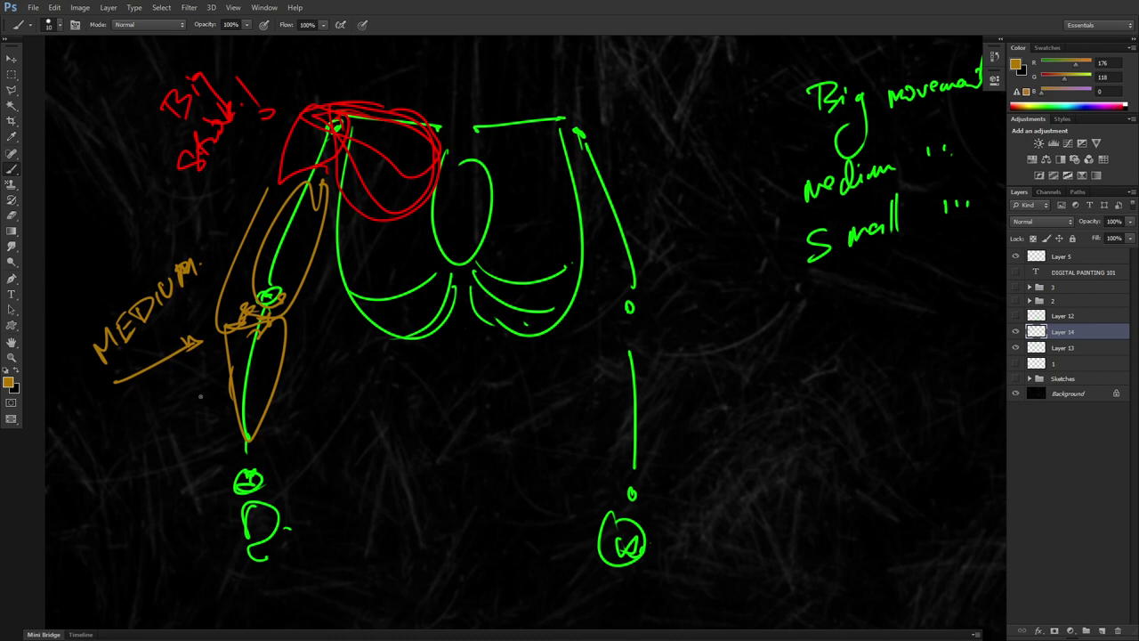
pyautogui.moveTo(227, 328)
pyautogui.mouseDown()
pyautogui.moveTo(247, 456)
pyautogui.moveTo(261, 335)
pyautogui.moveTo(250, 381)
pyautogui.mouseUp()
pyautogui.moveTo(279, 319); pyautogui.dragTo(239, 450)
pyautogui.moveTo(217, 339); pyautogui.dragTo(237, 430)
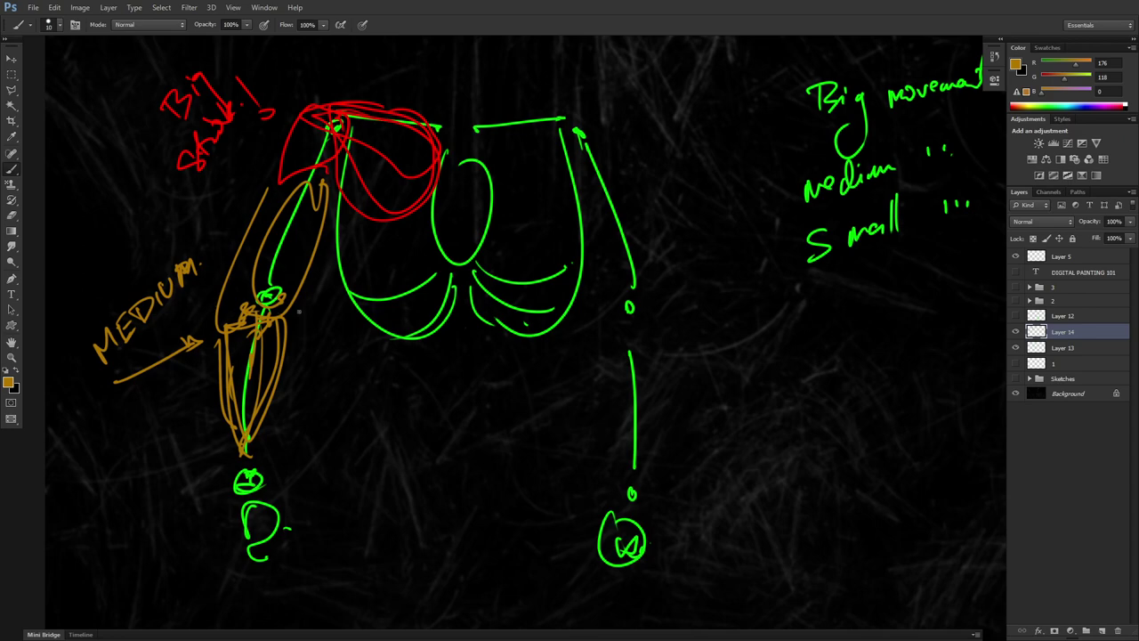
# Step: Erase the ochre loop around the left upper arm and redraw the ochre outline around the elbow and forearm
pyautogui.press('e')
pyautogui.moveTo(265, 194)
pyautogui.mouseDown()
pyautogui.moveTo(235, 267)
pyautogui.moveTo(241, 288)
pyautogui.moveTo(298, 265)
pyautogui.moveTo(287, 258)
pyautogui.moveTo(256, 298)
pyautogui.moveTo(258, 424)
pyautogui.mouseUp()
pyautogui.press('b')
pyautogui.moveTo(265, 292); pyautogui.dragTo(233, 423)
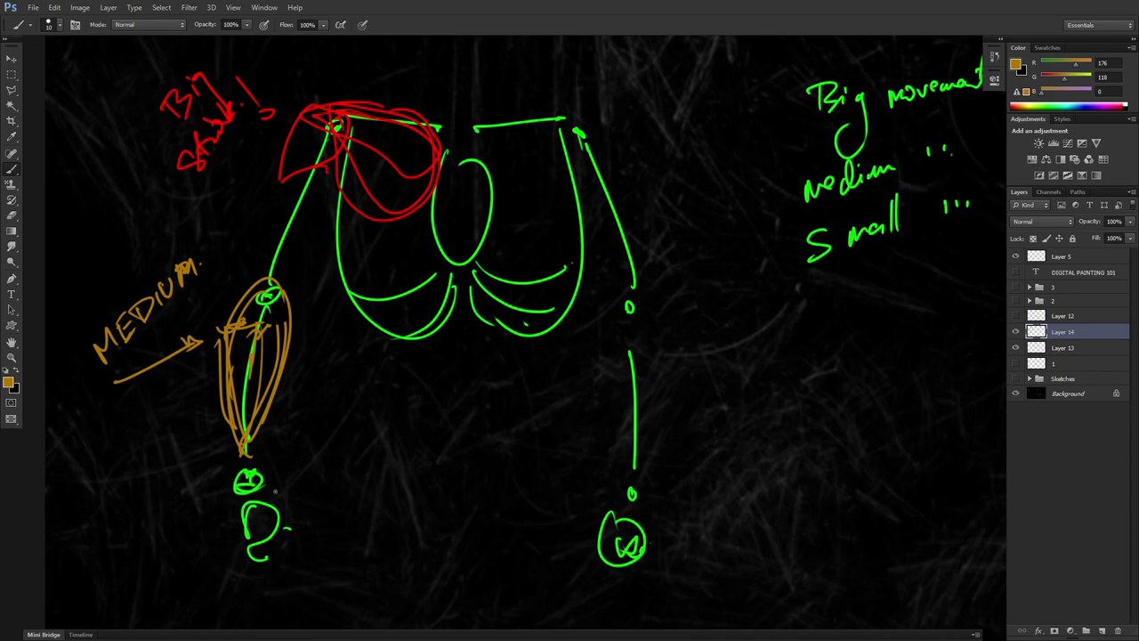
# Step: In blue (0, 0, 255), circle the left wrist and hand and handwrite "SMALLER" beside them with an arrow
pyautogui.moveTo(1071, 93); pyautogui.dragTo(1040, 78)
pyautogui.moveTo(1072, 64); pyautogui.dragTo(1037, 65)
pyautogui.moveTo(260, 457)
pyautogui.mouseDown()
pyautogui.moveTo(238, 569)
pyautogui.moveTo(266, 456)
pyautogui.mouseUp()
pyautogui.moveTo(162, 503); pyautogui.dragTo(204, 498)
pyautogui.moveTo(100, 503)
pyautogui.mouseDown()
pyautogui.moveTo(134, 475)
pyautogui.moveTo(149, 488)
pyautogui.moveTo(177, 475)
pyautogui.mouseUp()
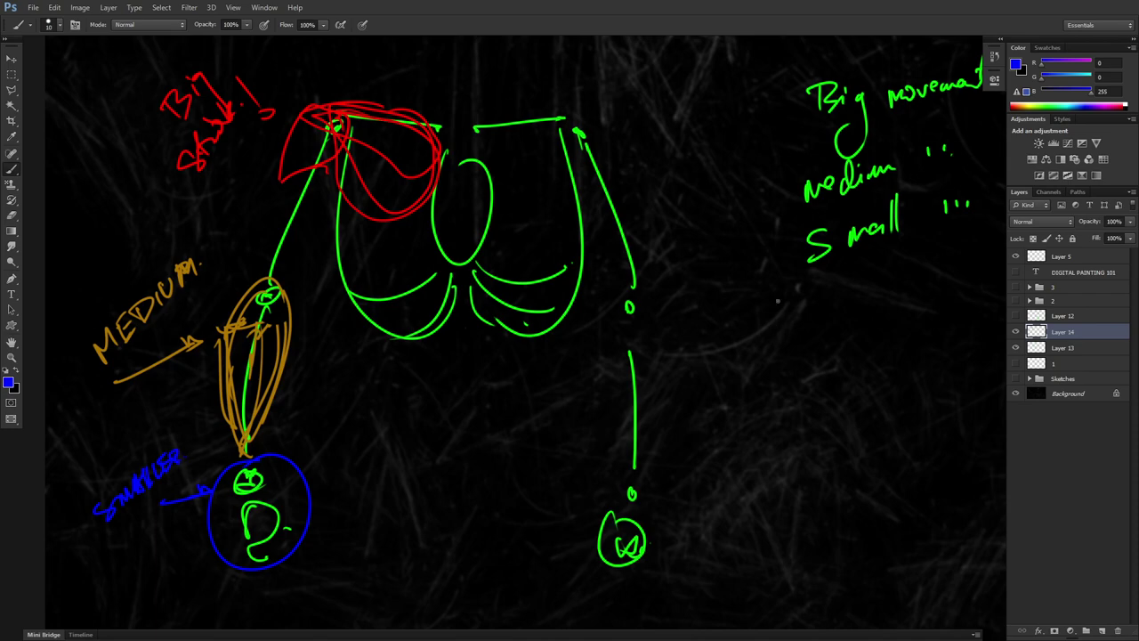
# Step: Handwrite "What I'm writing" in blue below the green movement list and underline it twice
pyautogui.moveTo(762, 326)
pyautogui.mouseDown()
pyautogui.moveTo(796, 340)
pyautogui.moveTo(834, 316)
pyautogui.moveTo(839, 329)
pyautogui.moveTo(829, 311)
pyautogui.moveTo(867, 328)
pyautogui.moveTo(864, 314)
pyautogui.moveTo(867, 343)
pyautogui.moveTo(887, 322)
pyautogui.moveTo(938, 326)
pyautogui.moveTo(994, 310)
pyautogui.moveTo(954, 357)
pyautogui.mouseUp()
pyautogui.click(990, 283)
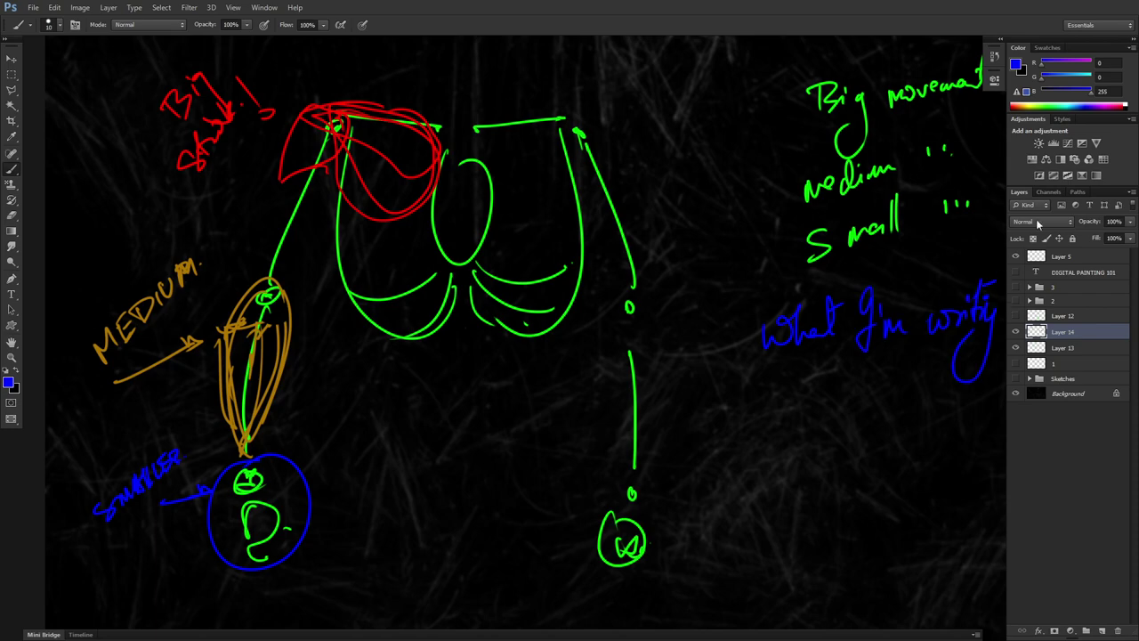
pyautogui.moveTo(767, 368); pyautogui.dragTo(992, 333)
pyautogui.moveTo(755, 388); pyautogui.dragTo(952, 346)
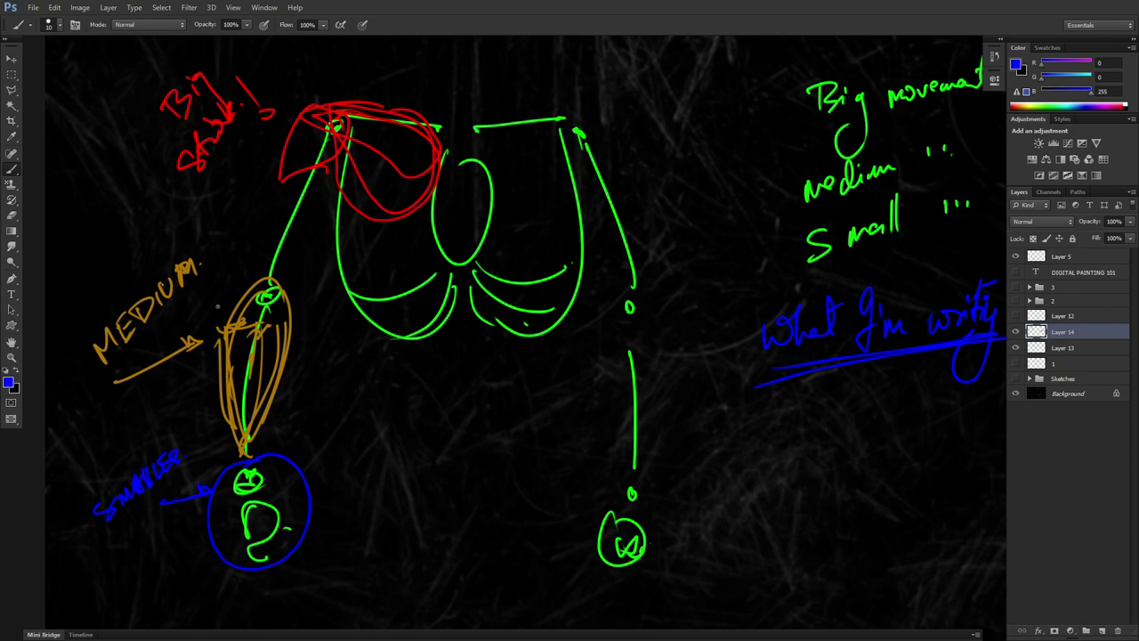
# Step: Hide Layer 14 and Layer 13, show and expand the Sketches group, and switch its visible sketch from pose_1 to Hand
pyautogui.click(1016, 335)
pyautogui.click(1016, 347)
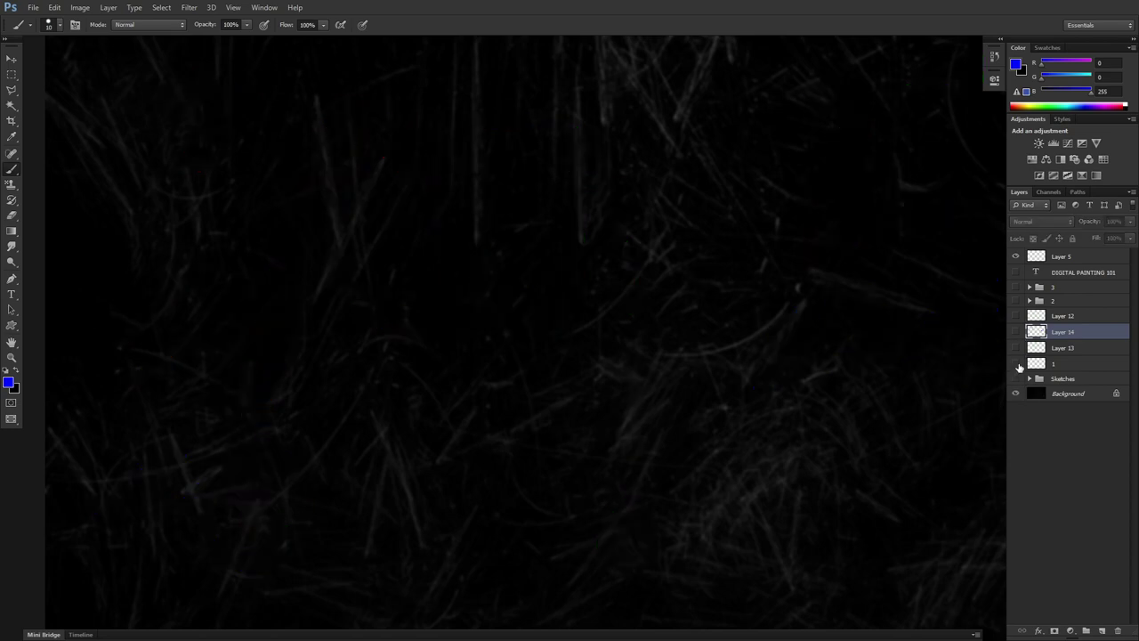
pyautogui.click(1017, 331)
pyautogui.click(1016, 331)
pyautogui.click(1016, 347)
pyautogui.click(1016, 347)
pyautogui.click(1016, 379)
pyautogui.click(1029, 379)
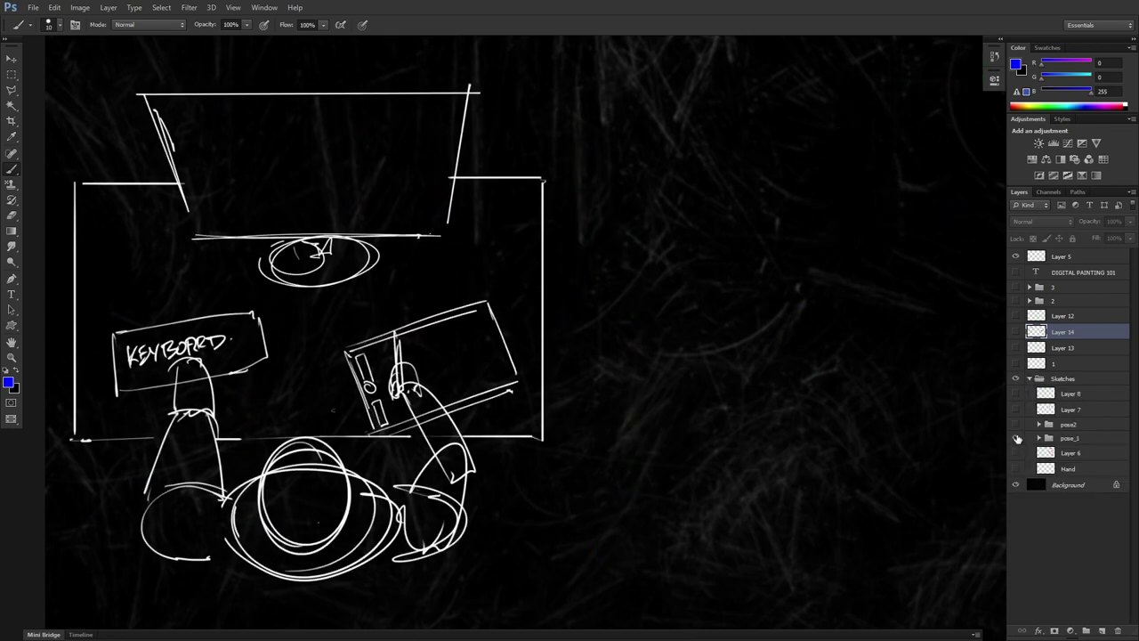
pyautogui.click(1016, 438)
pyautogui.click(1016, 468)
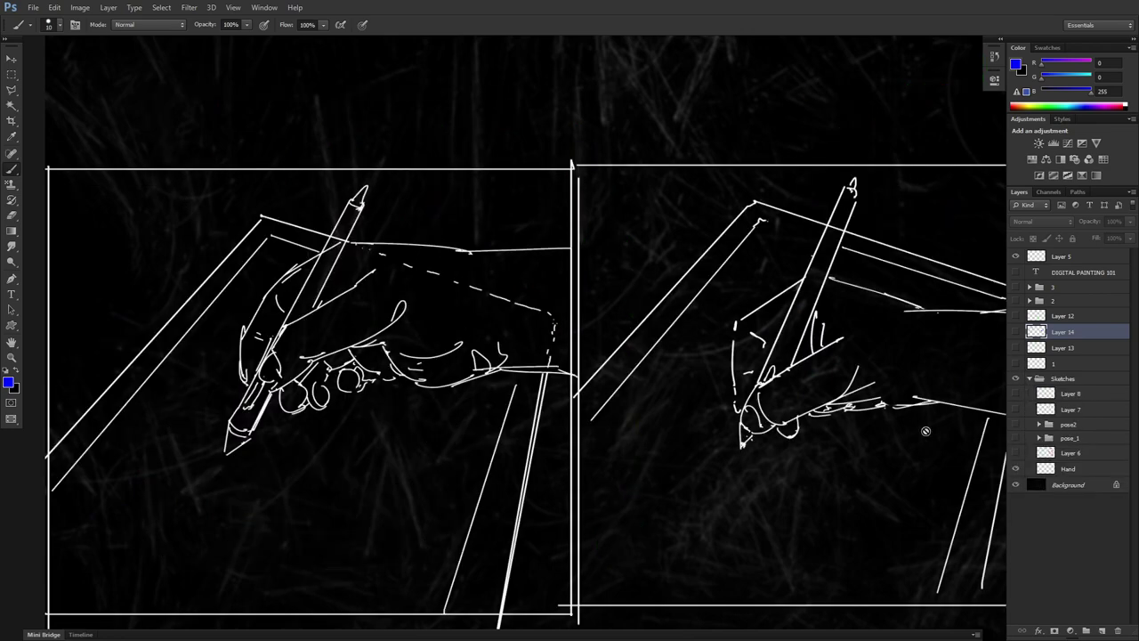
# Step: Add a new layer above Hand and handwrite "ART PEN" in blue above the first pen-grip sketch
pyautogui.click(1066, 469)
pyautogui.click(1102, 630)
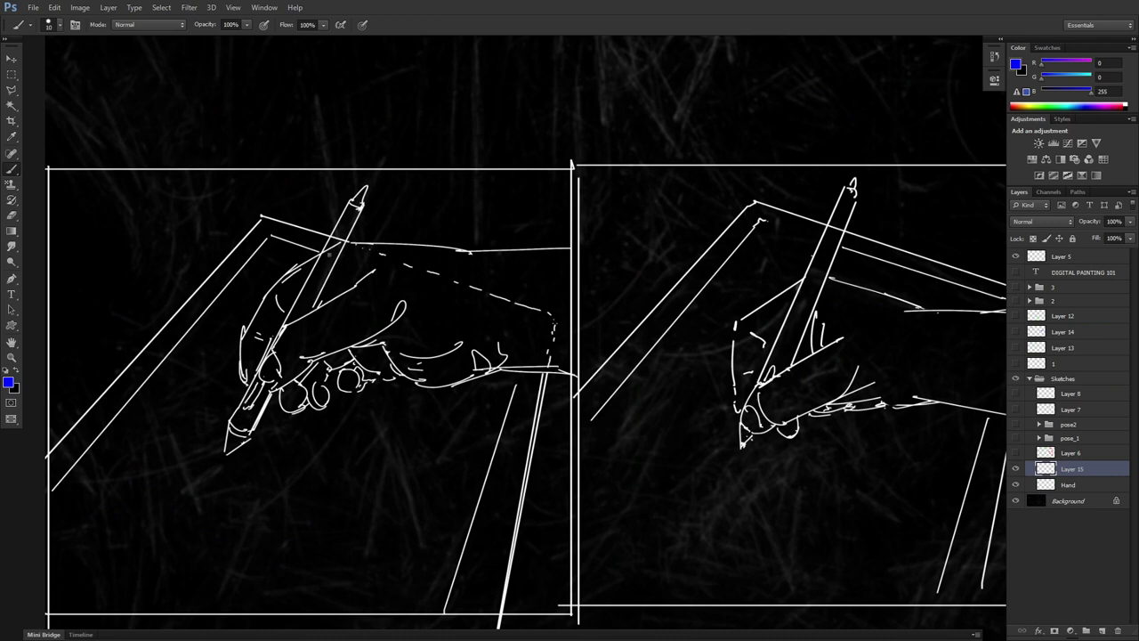
pyautogui.moveTo(348, 134)
pyautogui.mouseDown()
pyautogui.moveTo(406, 93)
pyautogui.moveTo(433, 102)
pyautogui.moveTo(460, 89)
pyautogui.moveTo(471, 101)
pyautogui.moveTo(493, 76)
pyautogui.mouseUp()
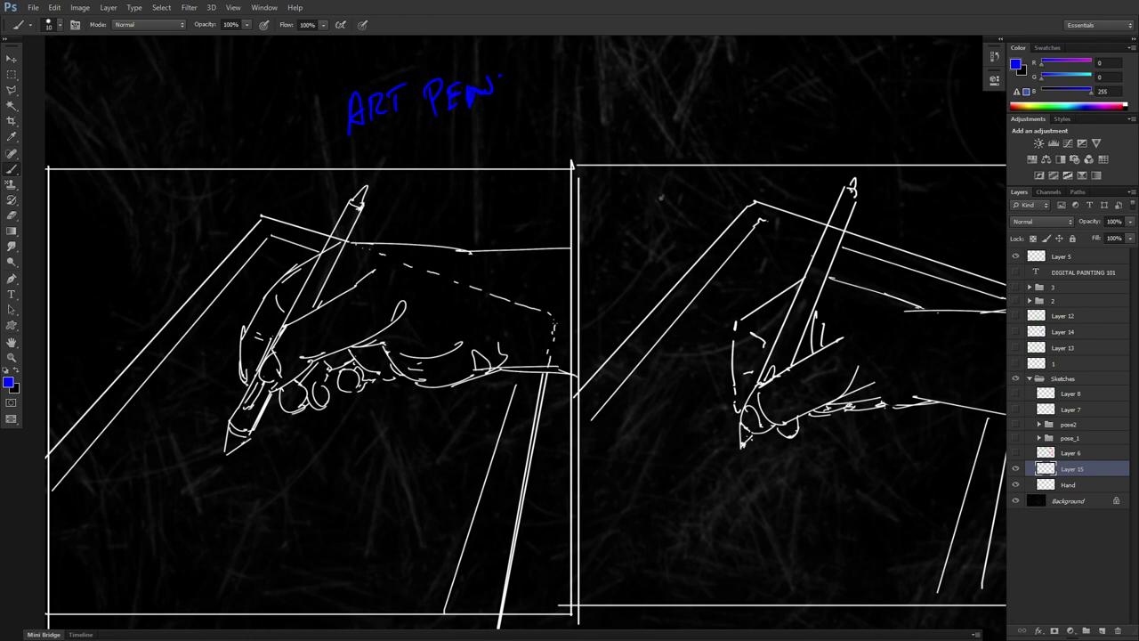
# Step: Paint thick blue trial strokes beside the "ART PEN" note with the 89 px textured brush and remove them
pyautogui.rightClick(657, 195)
pyautogui.click(792, 276)
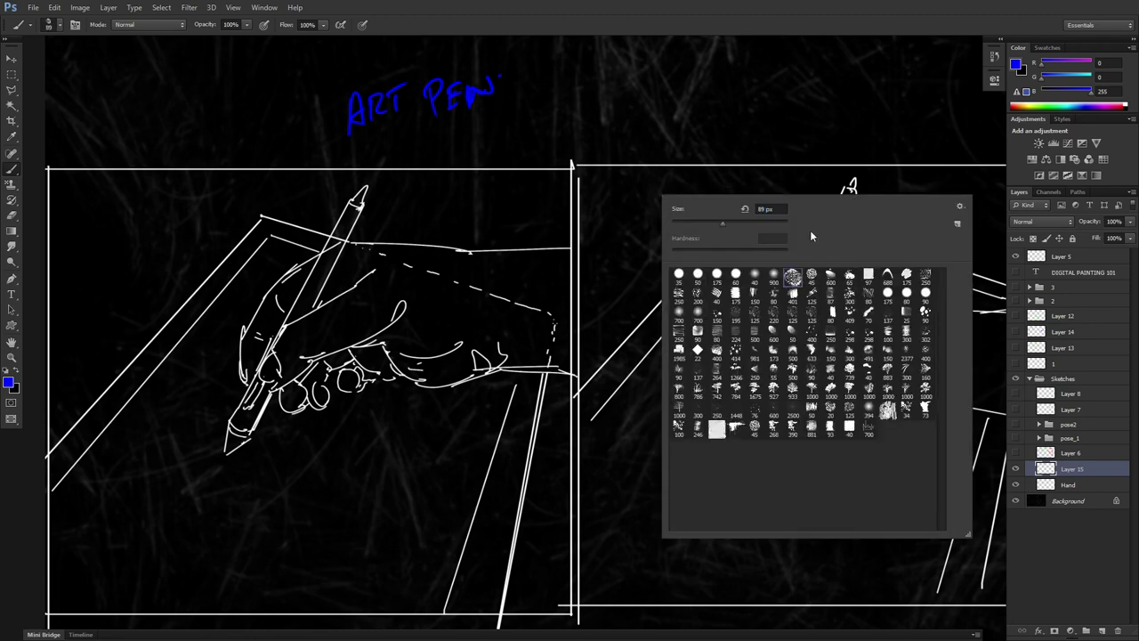
pyautogui.click(684, 112)
pyautogui.moveTo(718, 100)
pyautogui.mouseDown()
pyautogui.moveTo(745, 134)
pyautogui.moveTo(776, 108)
pyautogui.moveTo(783, 128)
pyautogui.moveTo(789, 96)
pyautogui.moveTo(784, 108)
pyautogui.moveTo(753, 93)
pyautogui.moveTo(785, 137)
pyautogui.mouseUp()
pyautogui.moveTo(584, 100); pyautogui.dragTo(683, 84)
pyautogui.moveTo(528, 132); pyautogui.dragTo(567, 130)
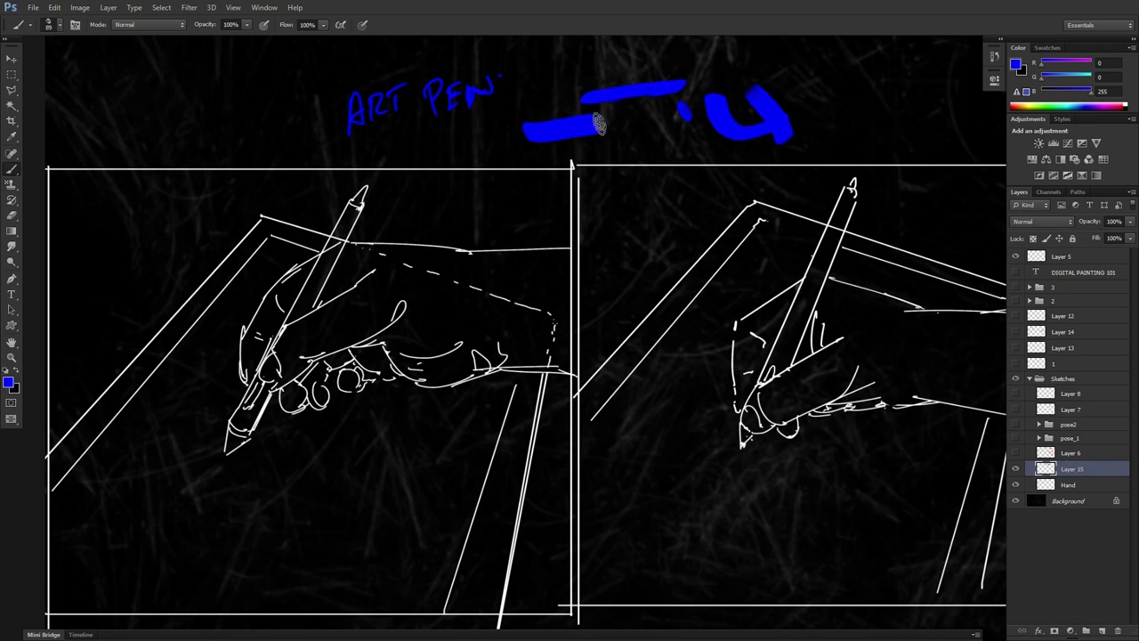
pyautogui.moveTo(567, 60); pyautogui.dragTo(572, 116)
pyautogui.moveTo(790, 113); pyautogui.dragTo(917, 116)
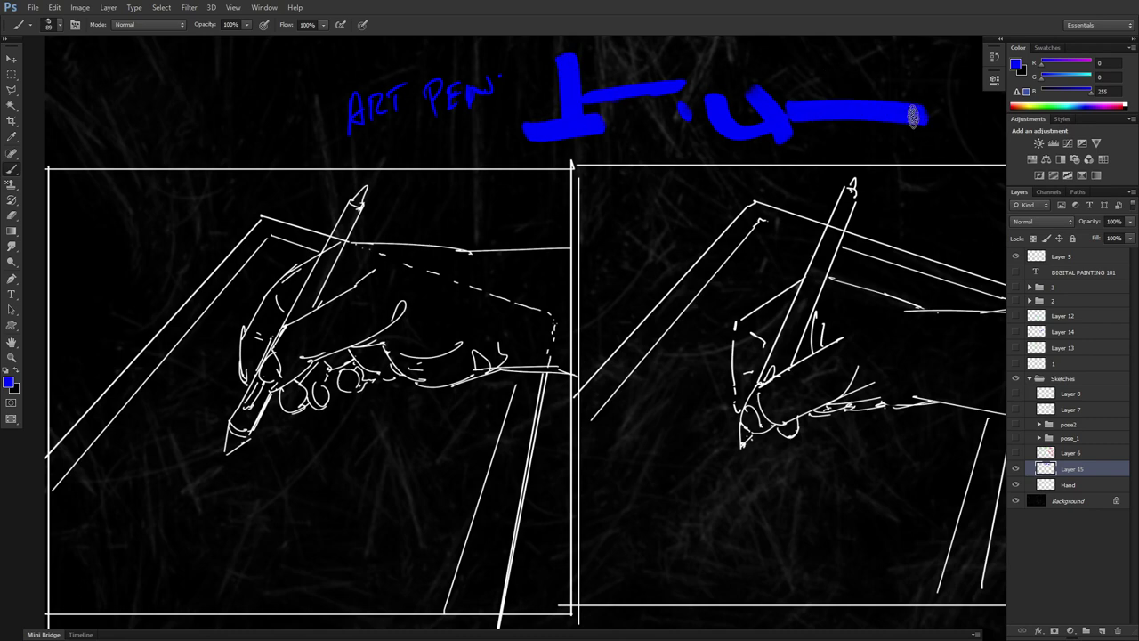
pyautogui.moveTo(585, 71)
pyautogui.mouseDown()
pyautogui.moveTo(551, 147)
pyautogui.moveTo(596, 162)
pyautogui.moveTo(916, 120)
pyautogui.mouseUp()
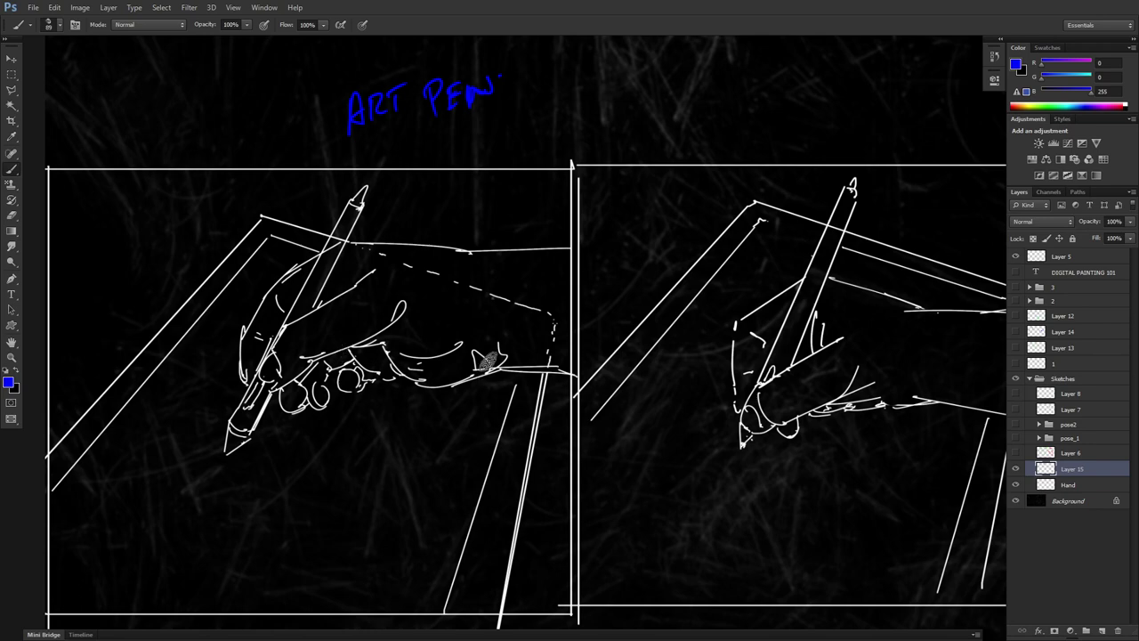
# Step: With a hard round 13 px brush, draw a short blue arc with marked ends across the hand in the first pen-grip sketch
pyautogui.rightClick(488, 363)
pyautogui.moveTo(530, 328); pyautogui.dragTo(512, 327)
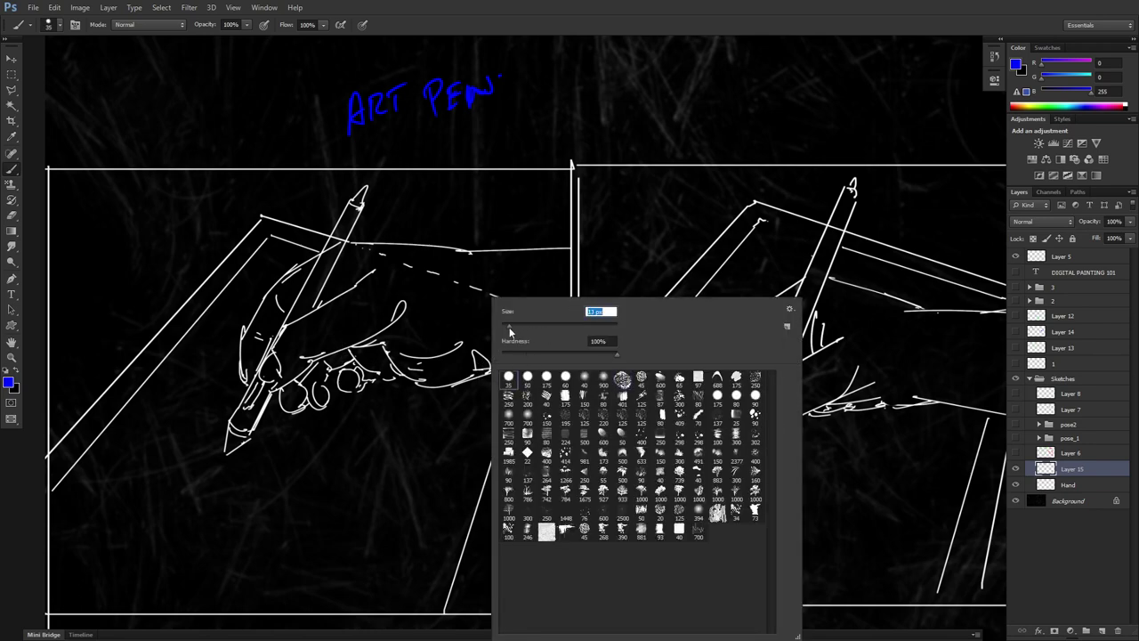
pyautogui.press('Return')
pyautogui.moveTo(340, 296); pyautogui.dragTo(365, 336)
pyautogui.moveTo(341, 295); pyautogui.dragTo(347, 280)
pyautogui.moveTo(364, 335); pyautogui.dragTo(370, 338)
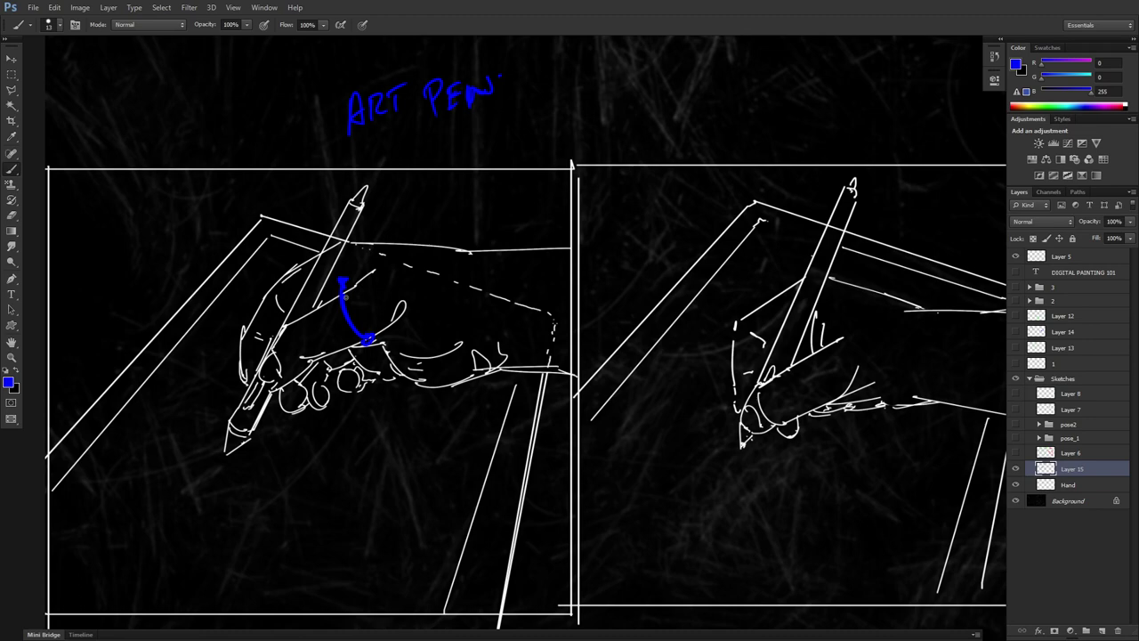
# Step: Delete Layer 6, Layer 15, Layer 8 and Layer 7 from the Sketches group
pyautogui.click(1015, 468)
pyautogui.click(1015, 452)
pyautogui.click(1016, 452)
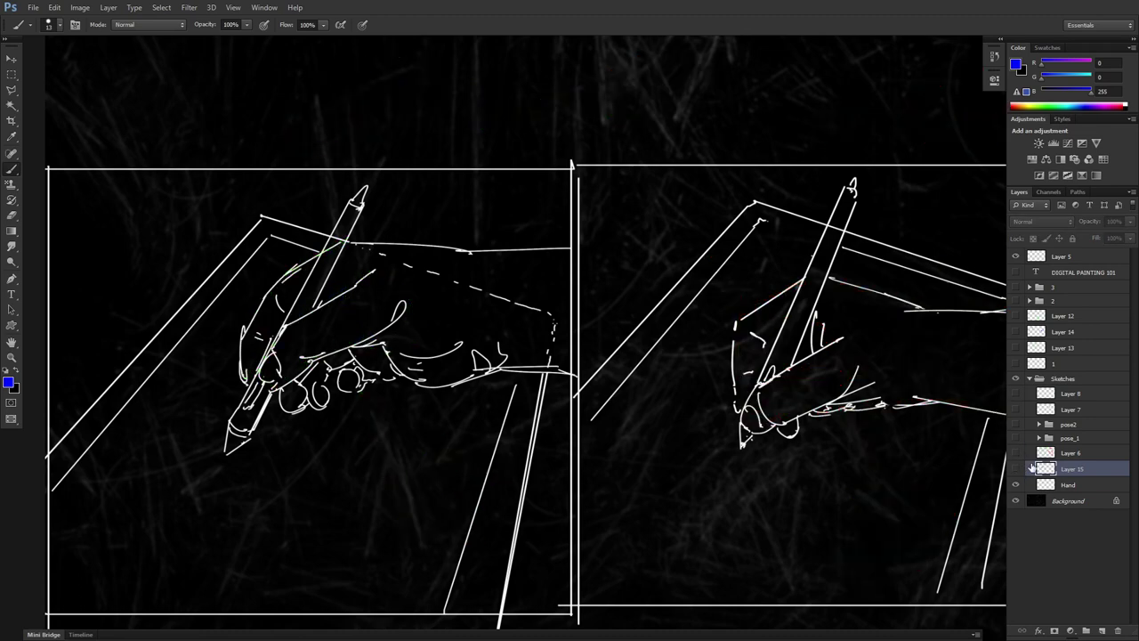
pyautogui.click(1054, 454)
pyautogui.press('Delete')
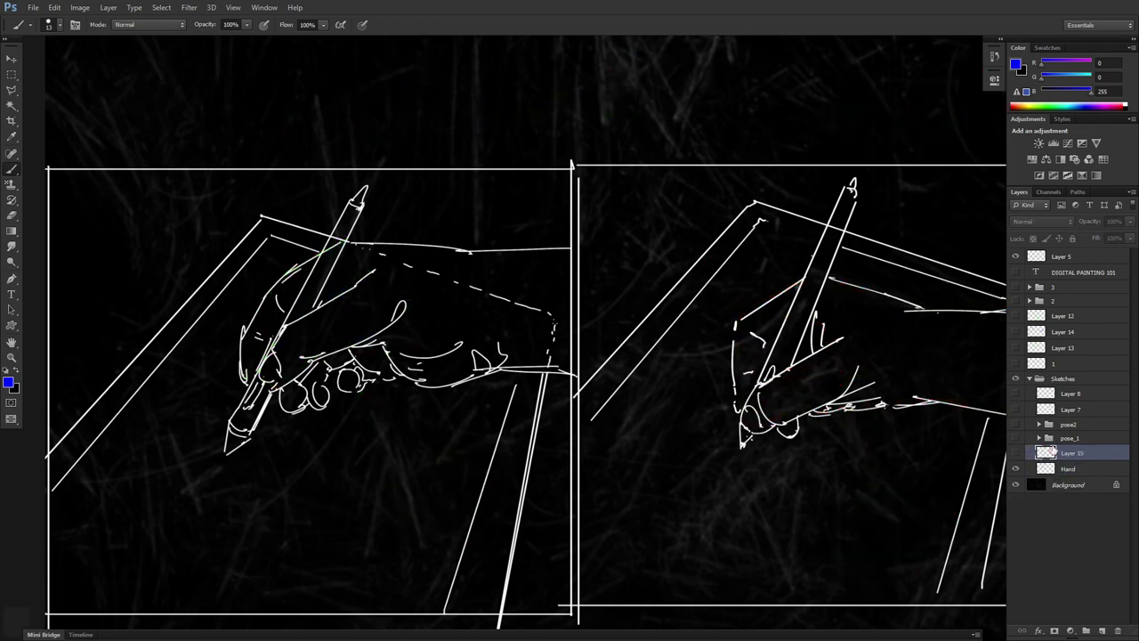
pyautogui.press('Delete')
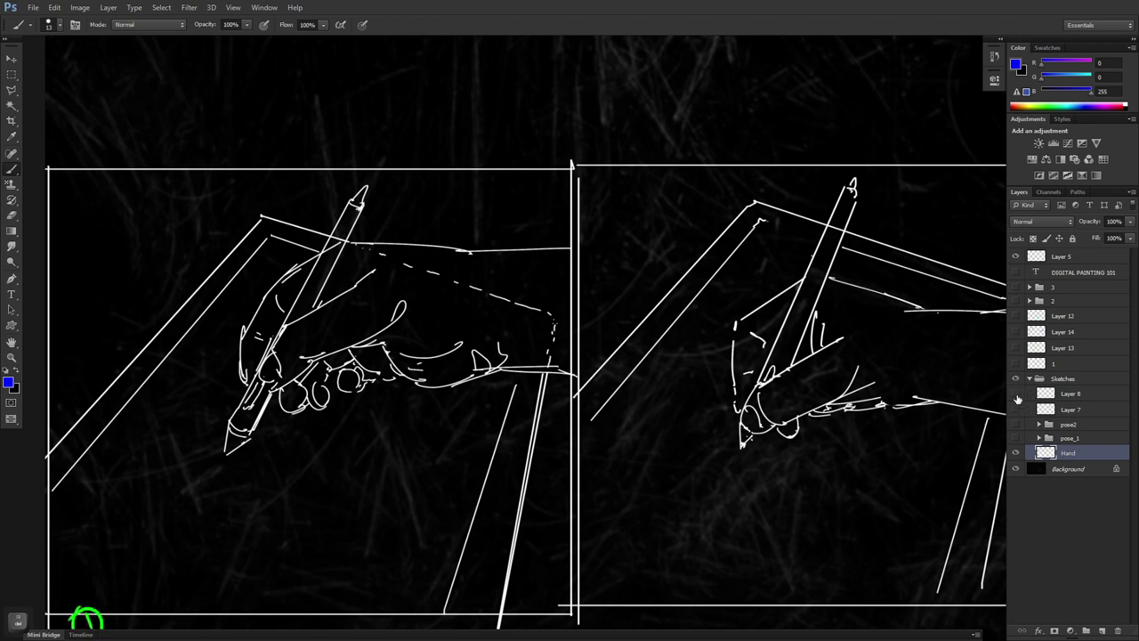
pyautogui.click(1068, 394)
pyautogui.press('Delete')
pyautogui.press('Delete')
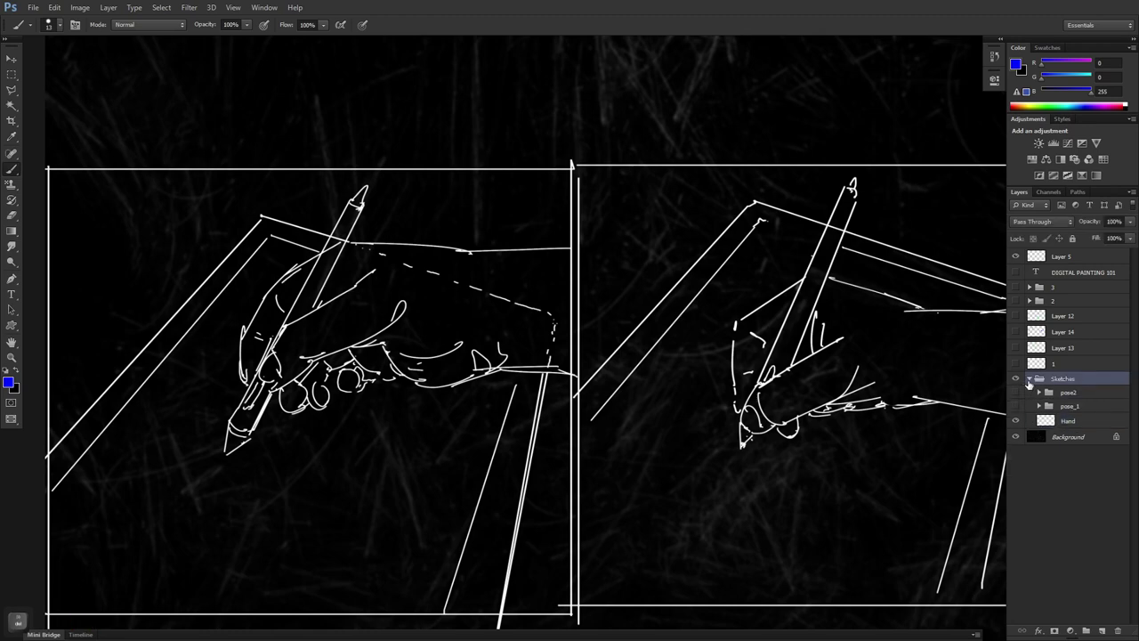
# Step: Collapse and hide the Sketches group, and show and select layer 1 containing the lesson topic list
pyautogui.click(1029, 379)
pyautogui.click(1015, 379)
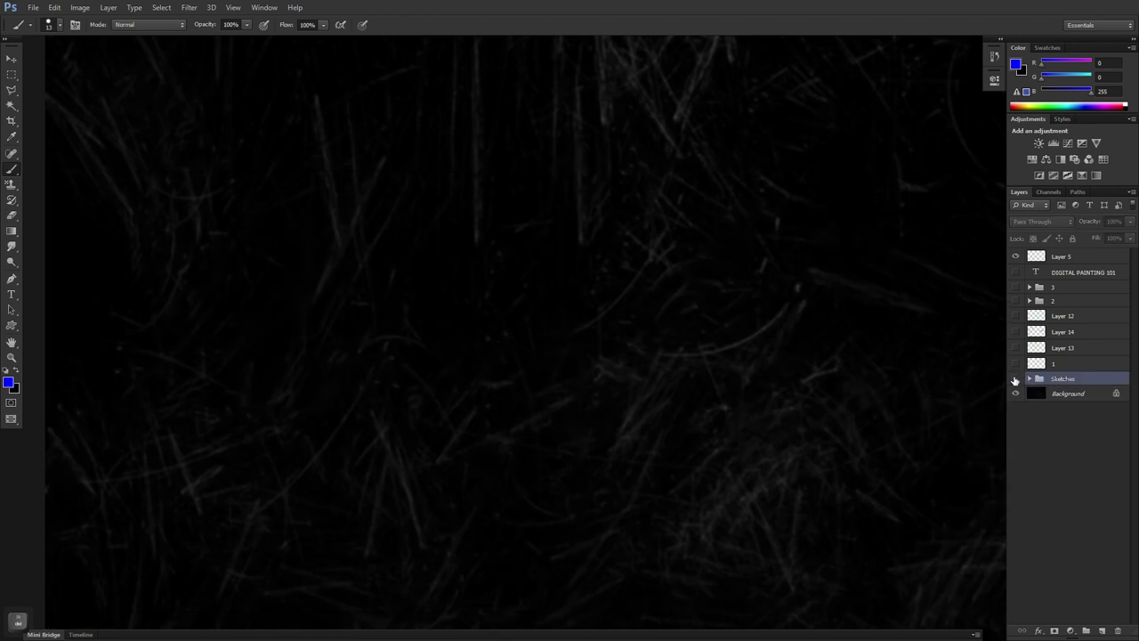
pyautogui.click(1016, 364)
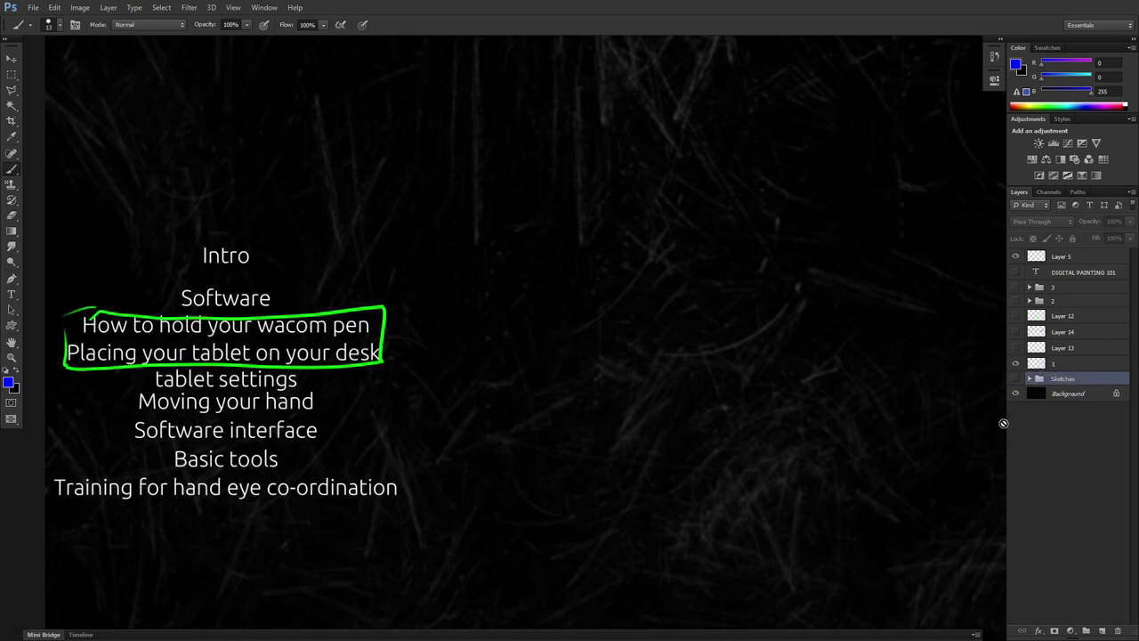
pyautogui.click(992, 378)
pyautogui.press('Return')
pyautogui.click(1049, 365)
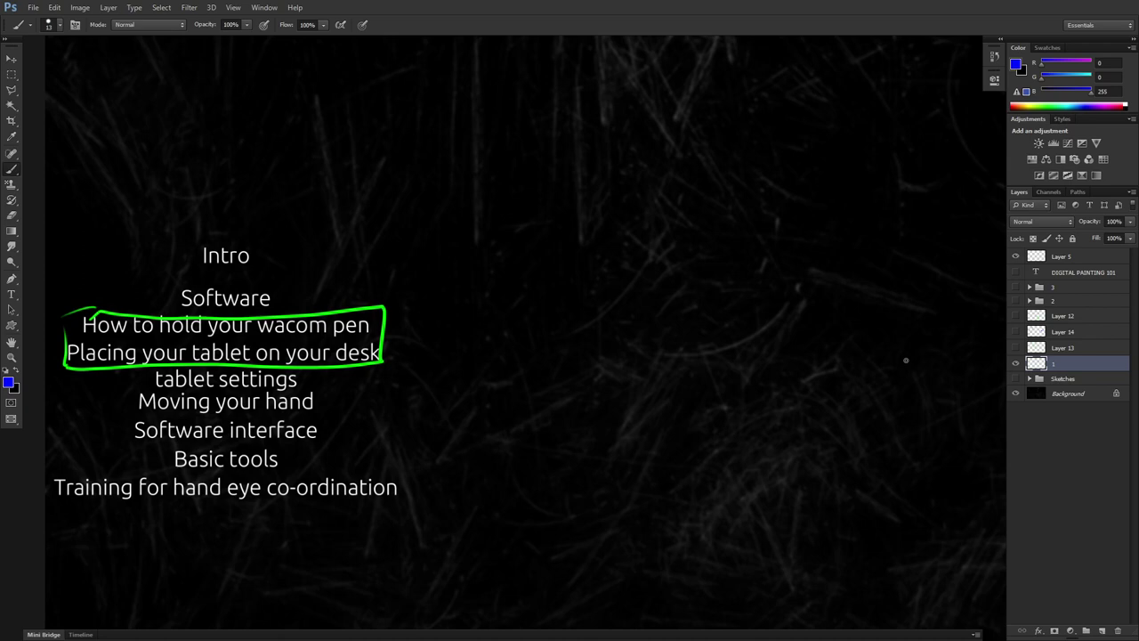
# Step: Add a new layer above layer 1 and undo a trial blue stroke drawn beside the topic list
pyautogui.click(1102, 630)
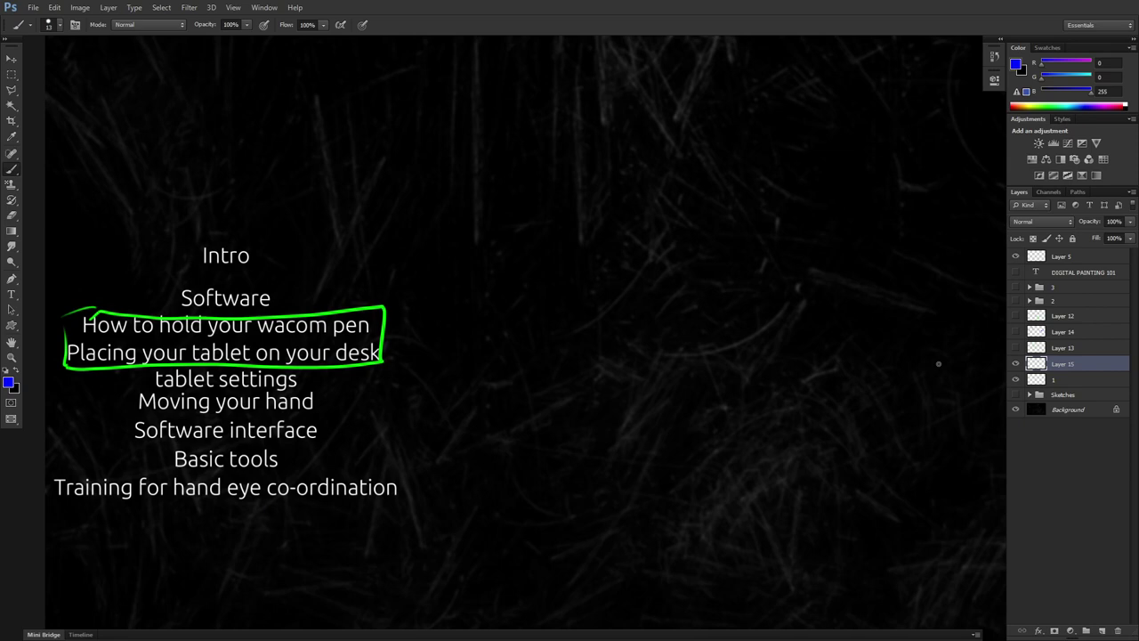
pyautogui.moveTo(426, 327); pyautogui.dragTo(669, 214)
pyautogui.hotkey('ctrl', 'z')
# Step: Switch to Clip Studio Paint and paint broad blue strokes and dabs across the illustration's lower half with the as 2 brush
pyautogui.hotkey('alt', 'Tab')
pyautogui.hotkey('alt', 'F4')
pyautogui.hotkey('alt', 'Tab')
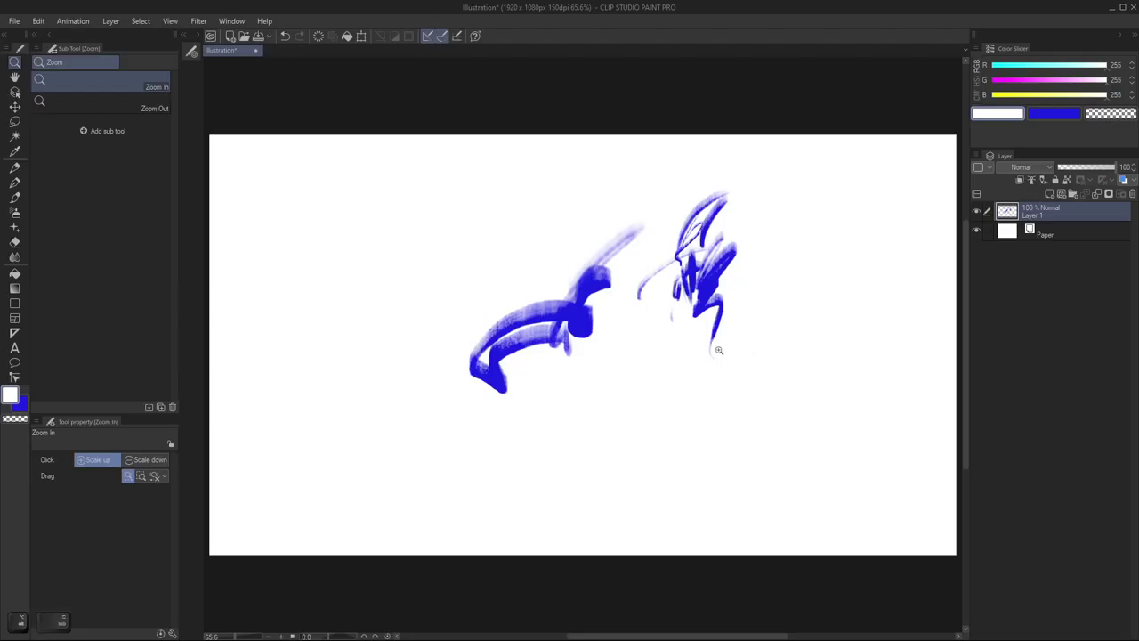
pyautogui.moveTo(715, 280)
pyautogui.mouseDown()
pyautogui.moveTo(730, 299)
pyautogui.moveTo(710, 286)
pyautogui.moveTo(667, 354)
pyautogui.moveTo(681, 359)
pyautogui.mouseUp()
pyautogui.press('b')
pyautogui.press('x')
pyautogui.moveTo(551, 472); pyautogui.dragTo(698, 325)
pyautogui.moveTo(549, 519); pyautogui.dragTo(697, 392)
pyautogui.moveTo(725, 393); pyautogui.dragTo(659, 452)
pyautogui.moveTo(708, 439); pyautogui.dragTo(735, 409)
pyautogui.moveTo(744, 363); pyautogui.dragTo(739, 343)
pyautogui.moveTo(828, 286)
pyautogui.mouseDown()
pyautogui.moveTo(698, 379)
pyautogui.moveTo(660, 431)
pyautogui.mouseUp()
pyautogui.moveTo(619, 520); pyautogui.dragTo(622, 482)
pyautogui.moveTo(341, 445)
pyautogui.mouseDown()
pyautogui.moveTo(369, 401)
pyautogui.moveTo(459, 446)
pyautogui.mouseUp()
pyautogui.moveTo(437, 481); pyautogui.dragTo(437, 468)
pyautogui.moveTo(382, 520); pyautogui.dragTo(405, 484)
pyautogui.moveTo(385, 485); pyautogui.dragTo(384, 471)
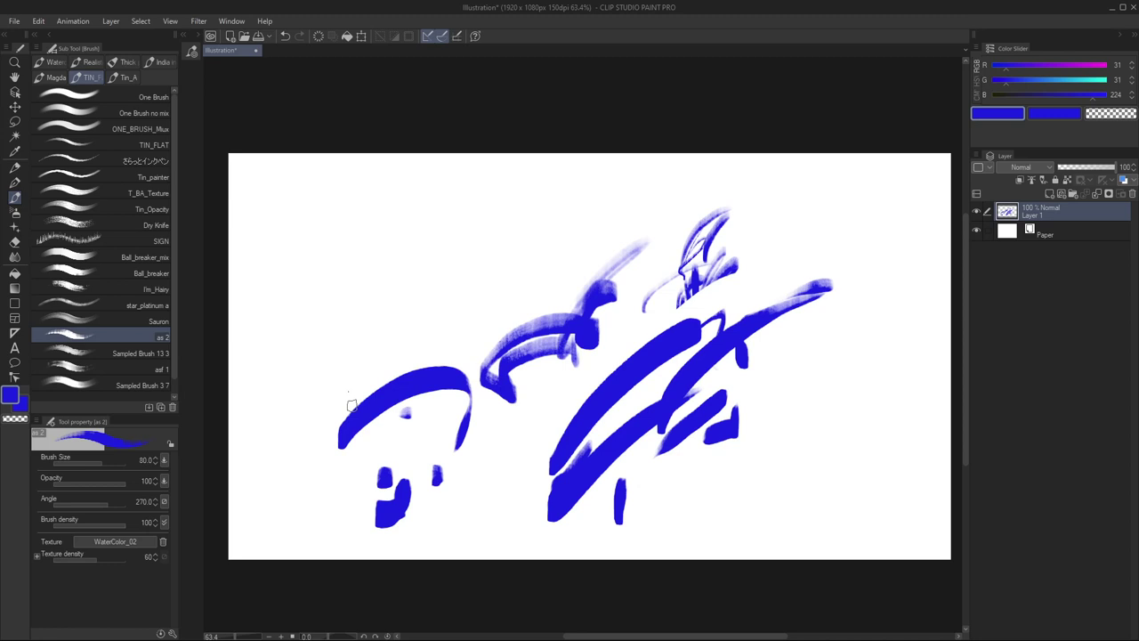
# Step: Hide and restore the palettes around the illustration, and close the Clip Studio Paint window
pyautogui.press('Tab')
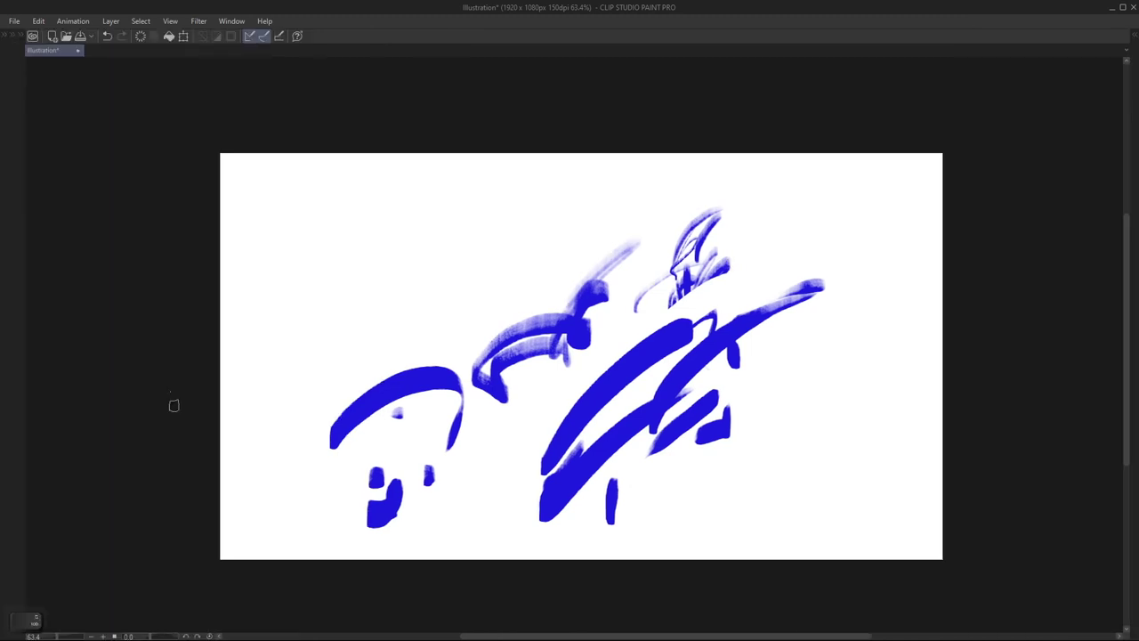
pyautogui.press('Tab')
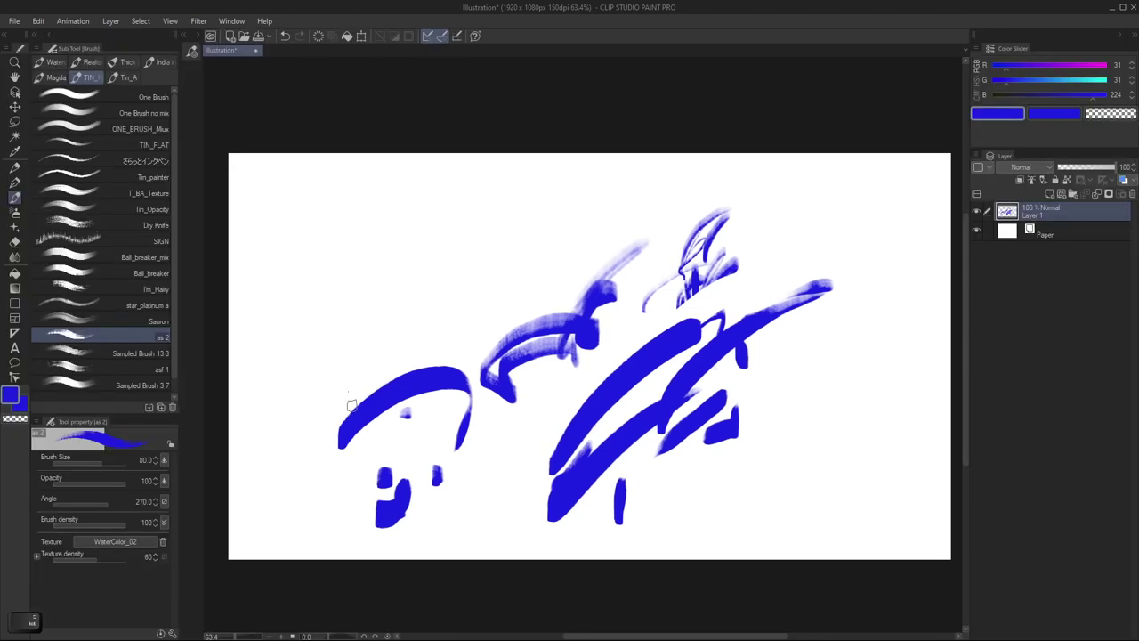
pyautogui.click(1132, 7)
pyautogui.click(587, 243)
# Step: Switch to Krita and show only the blank unsaved canvas without its surrounding panels
pyautogui.hotkey('alt', 'Tab')
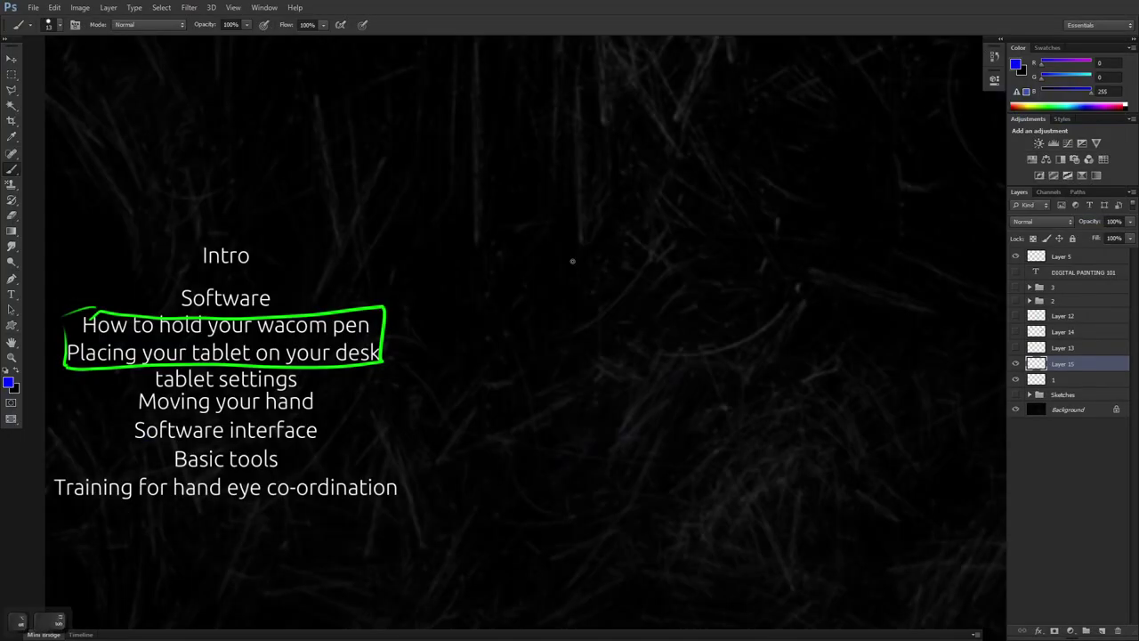
pyautogui.hotkey('alt', 'Tab')
pyautogui.press('Tab')
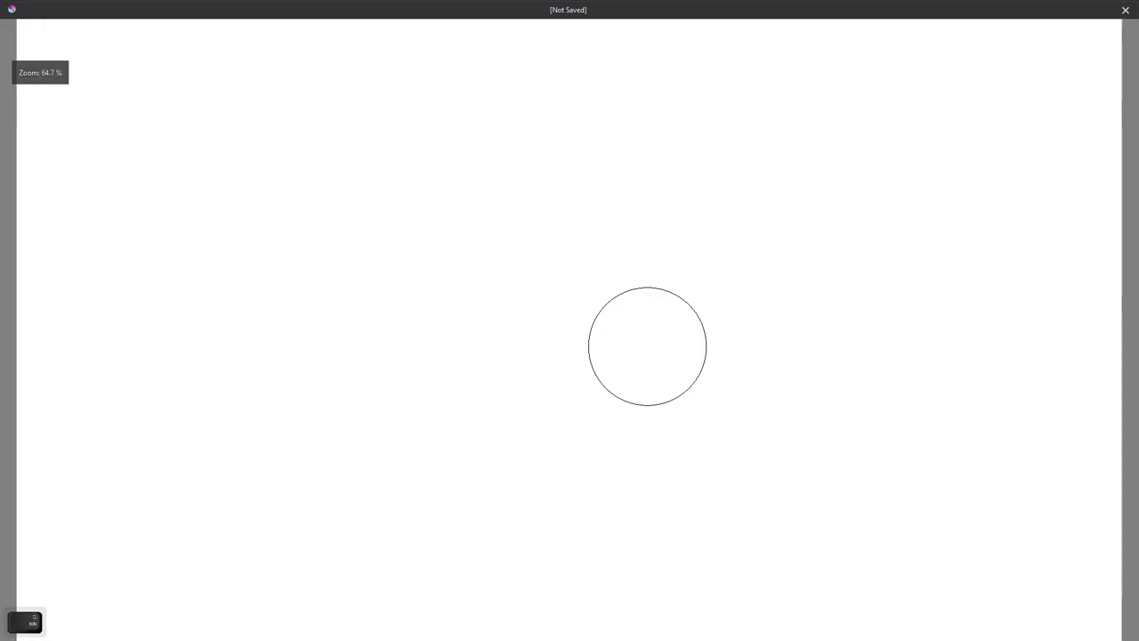
# Step: Bring back the panels around the blank canvas and remove the Brush Presets docker
pyautogui.press('Tab')
pyautogui.press('Tab')
pyautogui.press('Tab')
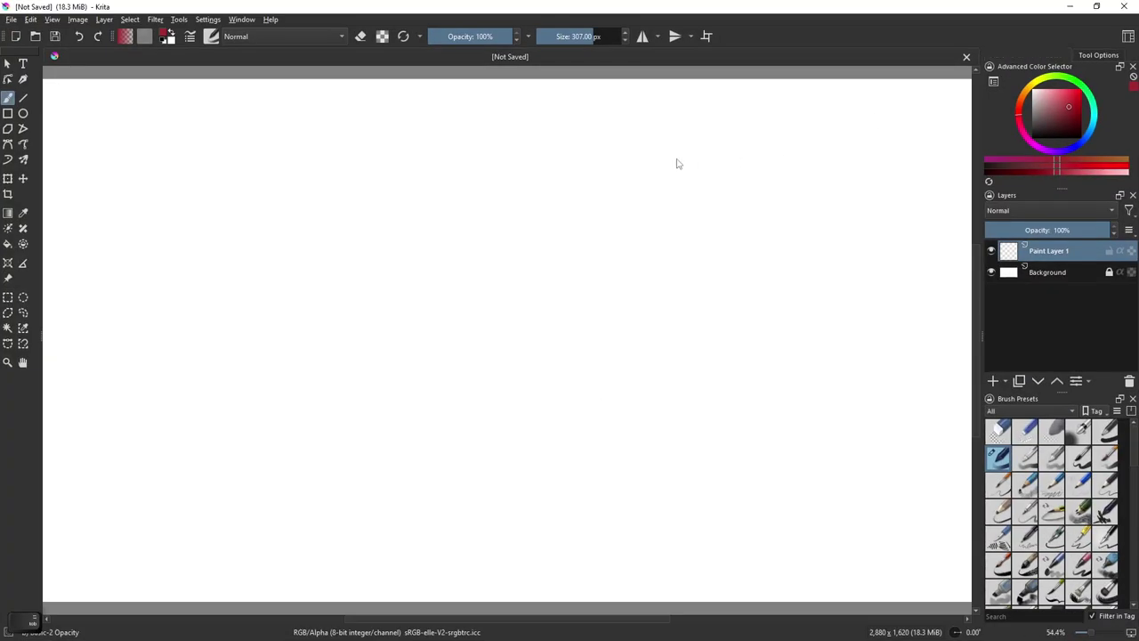
pyautogui.click(1104, 56)
pyautogui.click(1057, 56)
pyautogui.click(1082, 55)
pyautogui.click(1050, 54)
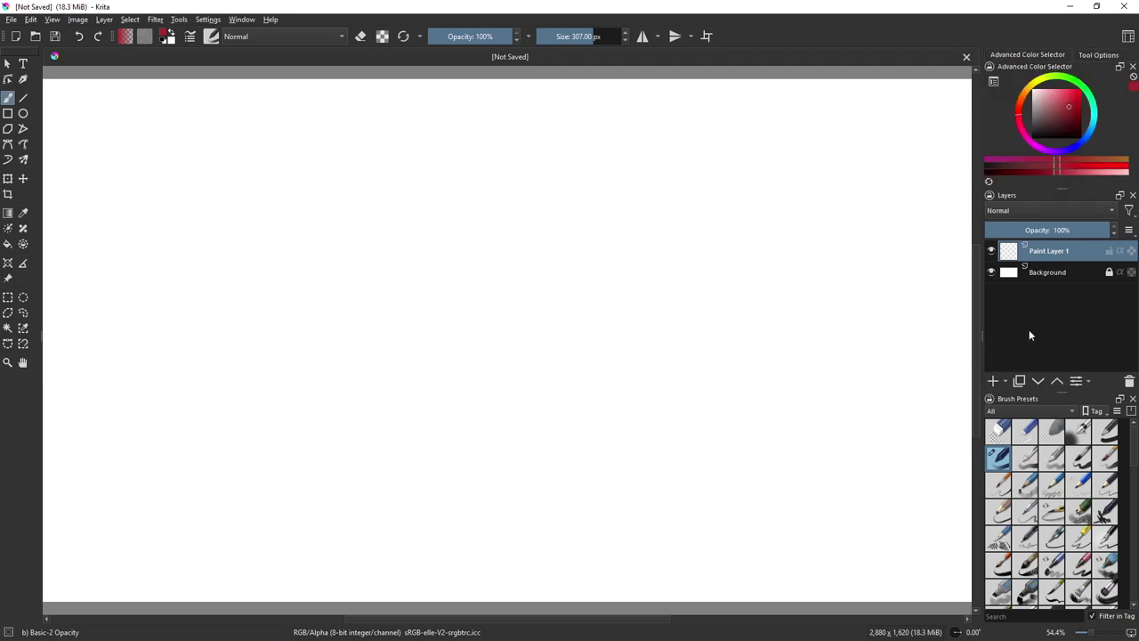
pyautogui.moveTo(1058, 400)
pyautogui.mouseDown()
pyautogui.moveTo(876, 408)
pyautogui.moveTo(580, 208)
pyautogui.mouseUp()
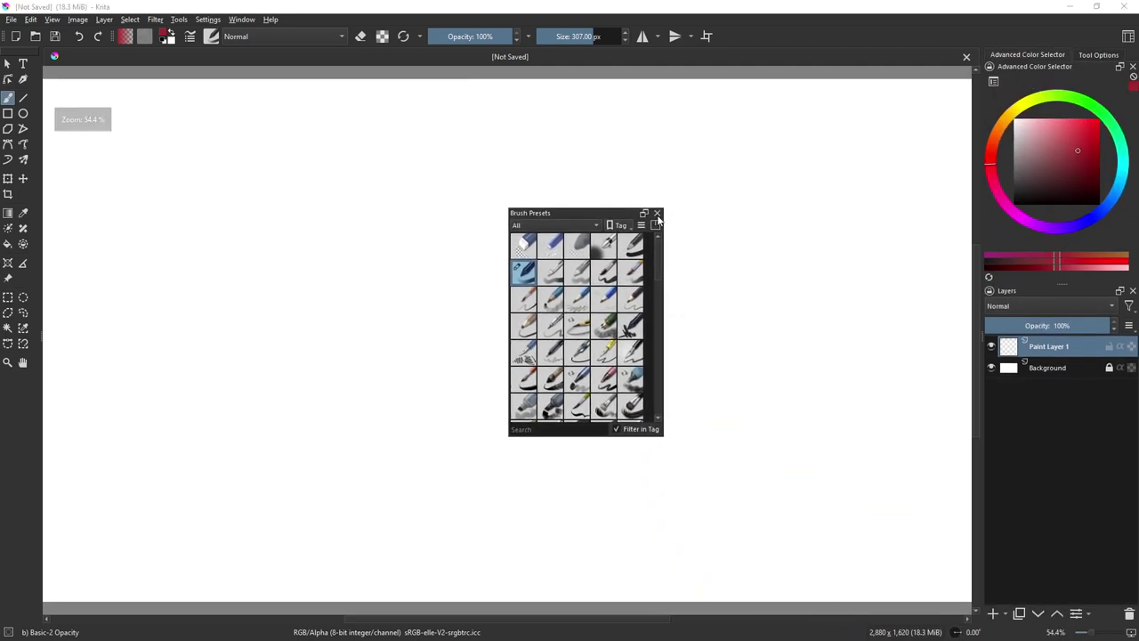
pyautogui.click(657, 214)
# Step: Try docking the toolbox horizontally above the canvas and return it to its vertical position beside the canvas
pyautogui.moveTo(25, 54); pyautogui.dragTo(939, 111)
pyautogui.moveTo(4, 60); pyautogui.dragTo(49, 212)
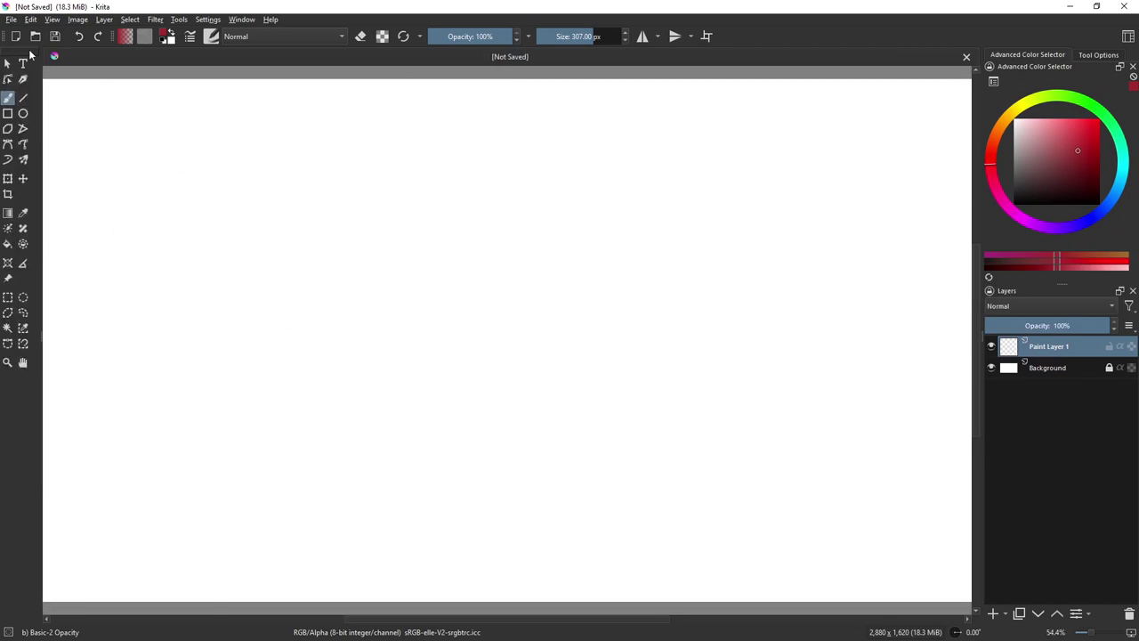
pyautogui.moveTo(32, 53); pyautogui.dragTo(56, 88)
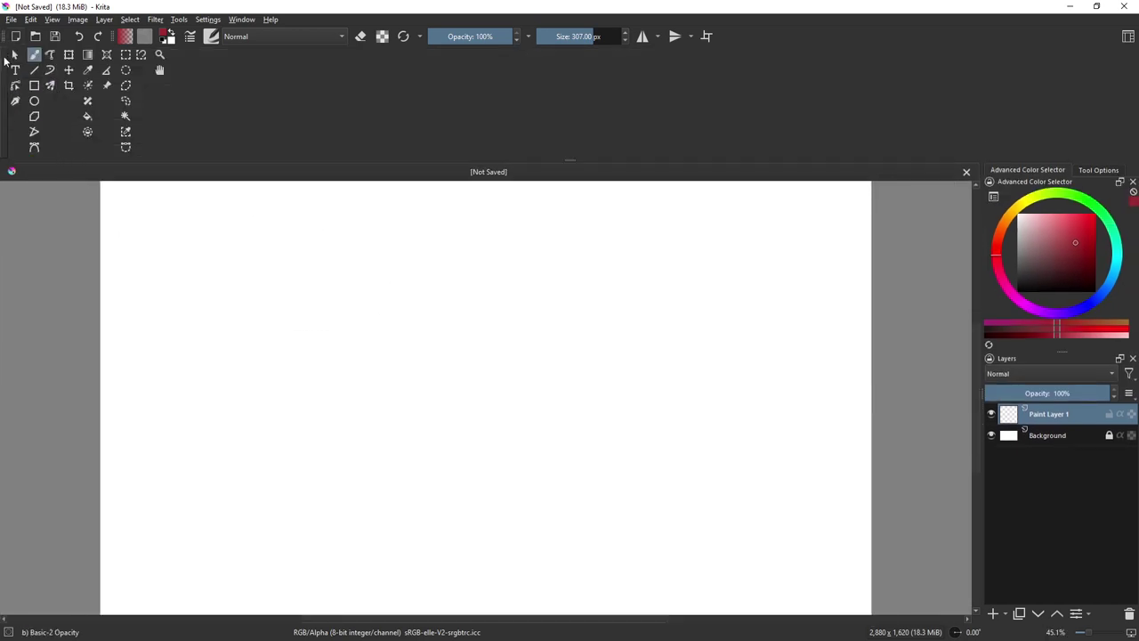
pyautogui.moveTo(4, 55); pyautogui.dragTo(20, 292)
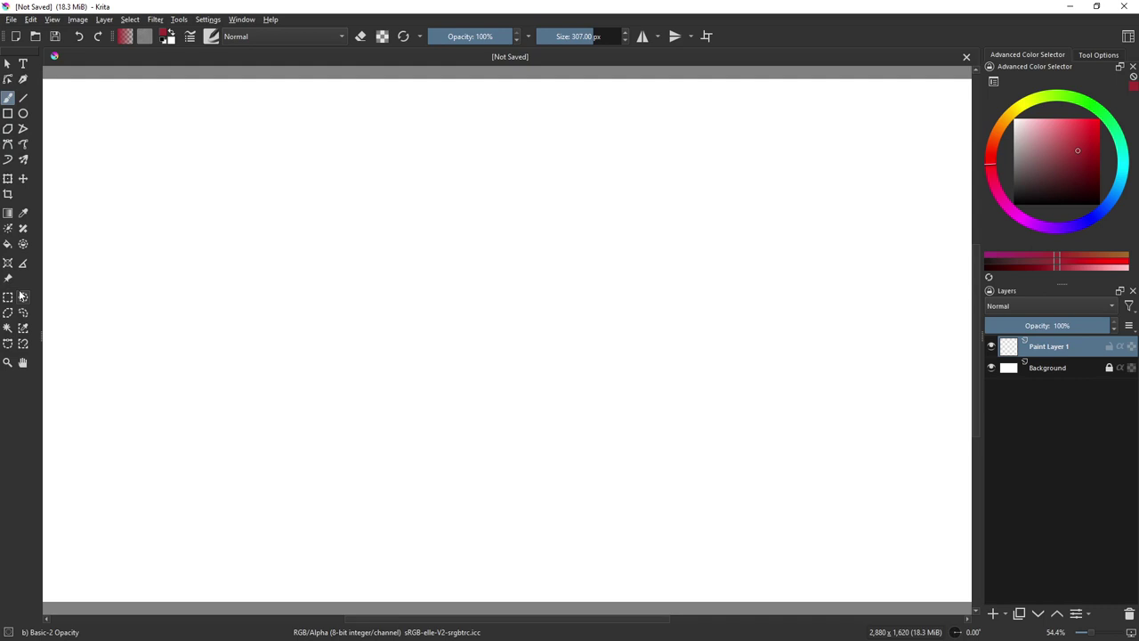
# Step: Paint broad red strokes across the middle of the canvas and remove the Advanced Color Selector docker
pyautogui.moveTo(620, 346)
pyautogui.mouseDown()
pyautogui.moveTo(514, 357)
pyautogui.moveTo(598, 347)
pyautogui.moveTo(630, 430)
pyautogui.moveTo(501, 522)
pyautogui.mouseUp()
pyautogui.rightClick(709, 302)
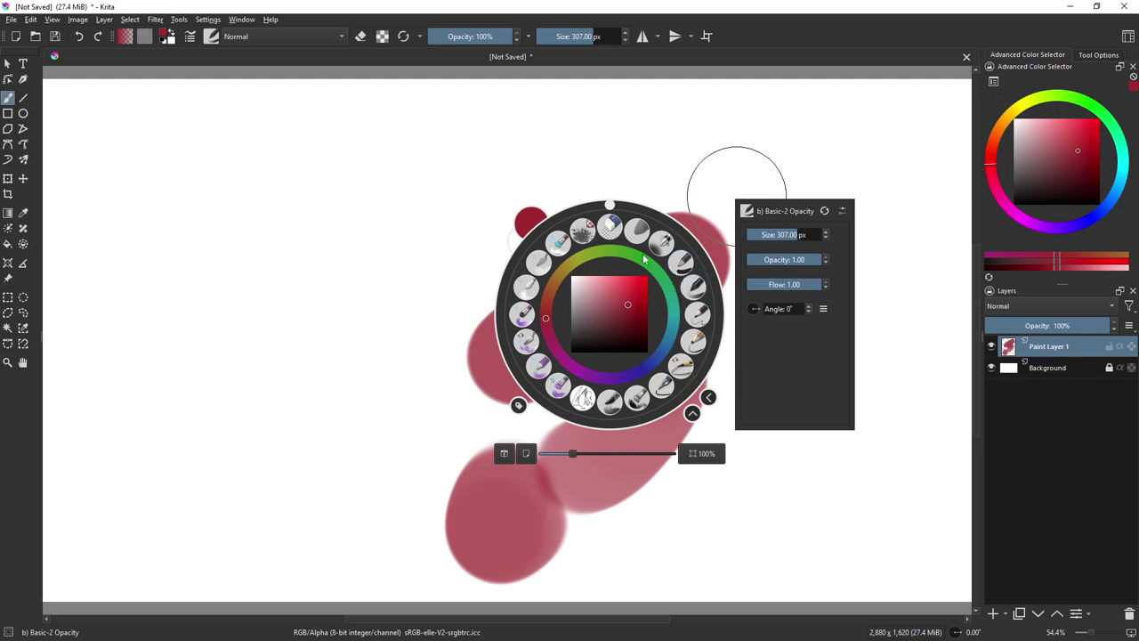
pyautogui.click(633, 329)
pyautogui.moveTo(1028, 67); pyautogui.dragTo(858, 112)
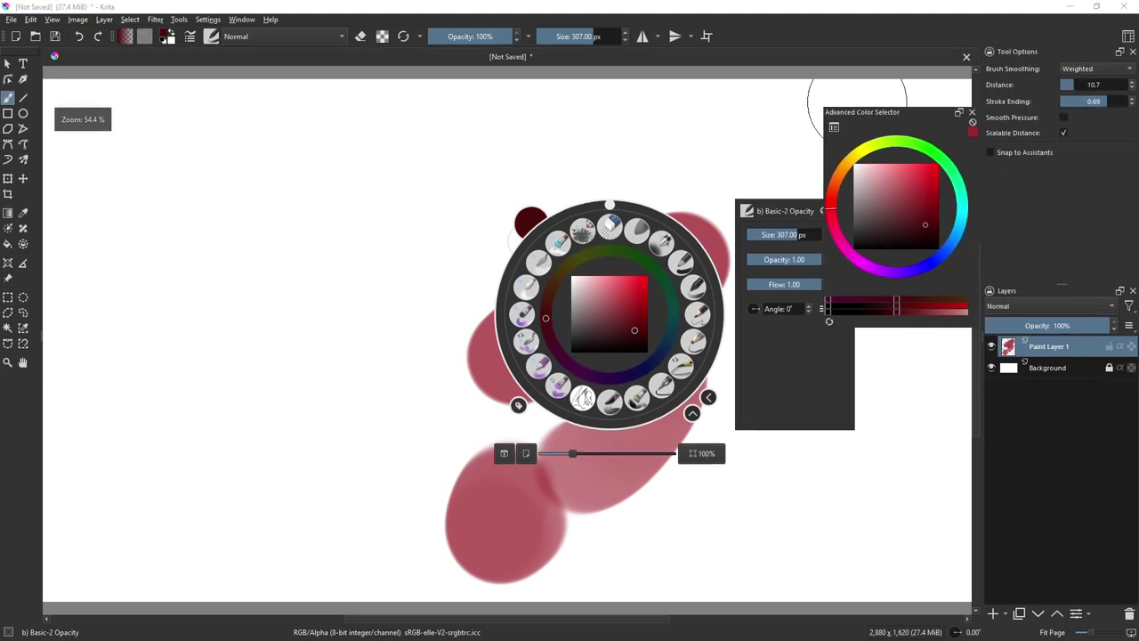
pyautogui.click(972, 112)
# Step: Choose a dark red, reduce the brush size to 31.99 px, and scribble over the upper part of the red shapes
pyautogui.moveTo(596, 308); pyautogui.dragTo(647, 326)
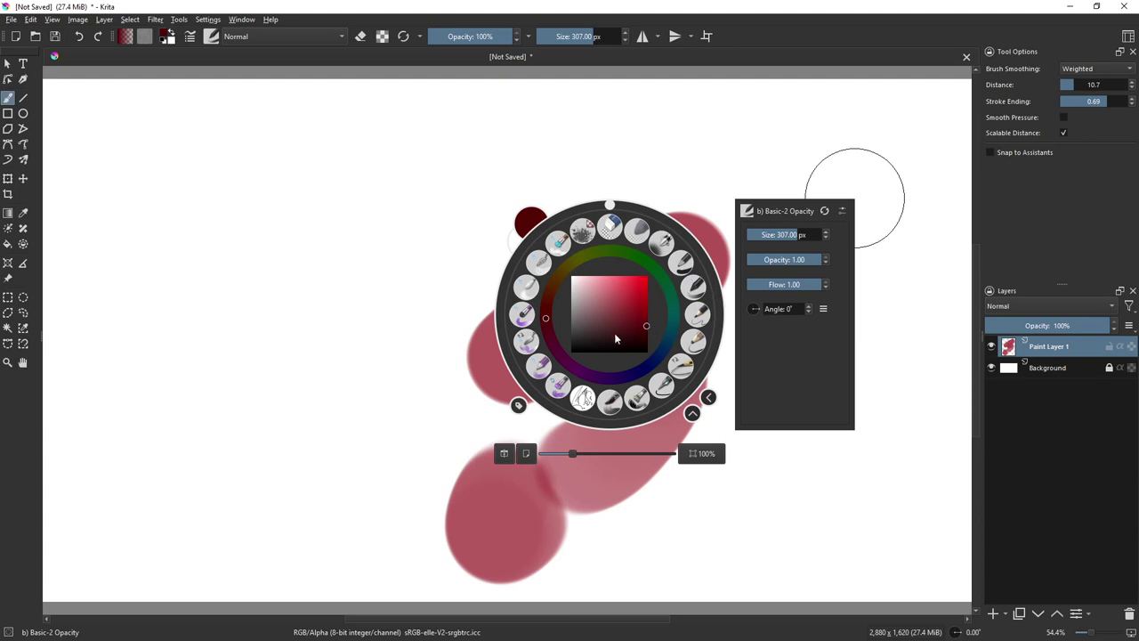
pyautogui.moveTo(797, 235); pyautogui.dragTo(770, 235)
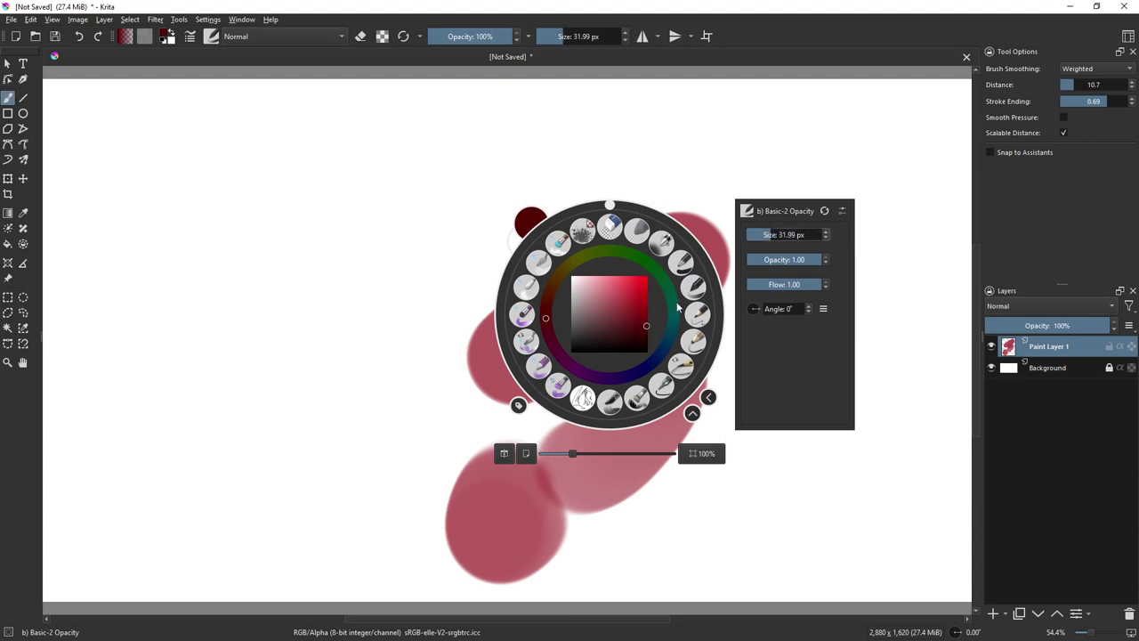
pyautogui.click(720, 187)
pyautogui.moveTo(725, 182)
pyautogui.mouseDown()
pyautogui.moveTo(702, 207)
pyautogui.moveTo(597, 204)
pyautogui.moveTo(623, 276)
pyautogui.moveTo(647, 246)
pyautogui.moveTo(664, 265)
pyautogui.moveTo(623, 340)
pyautogui.mouseUp()
# Step: Undo a trial scribble and hatch more dark red strokes along the red shapes' right edge
pyautogui.rightClick(674, 307)
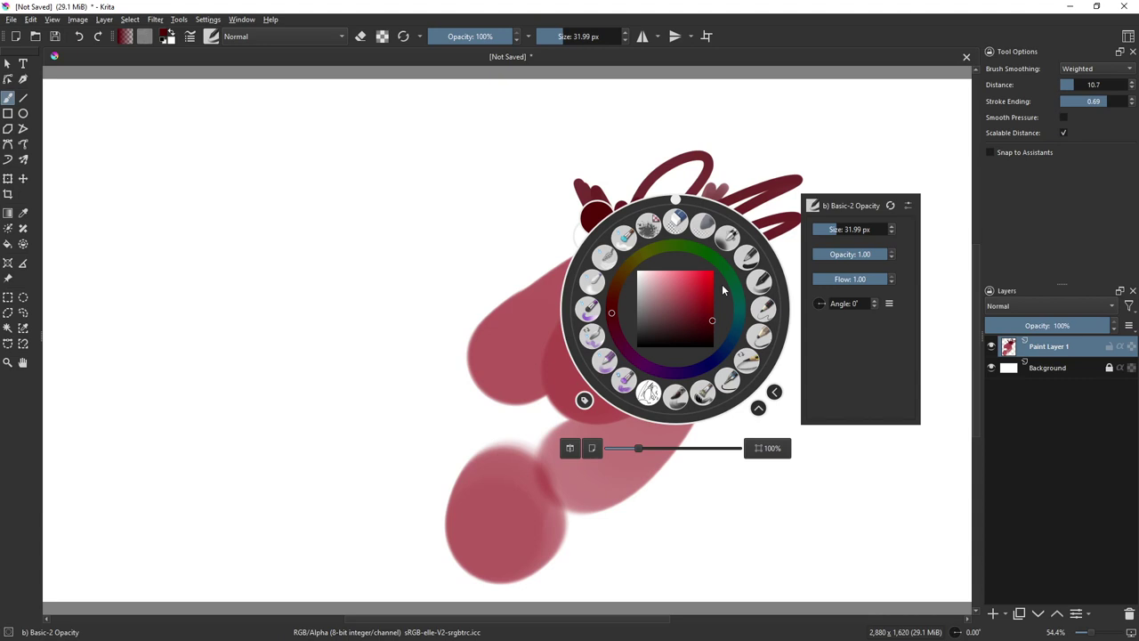
pyautogui.click(828, 120)
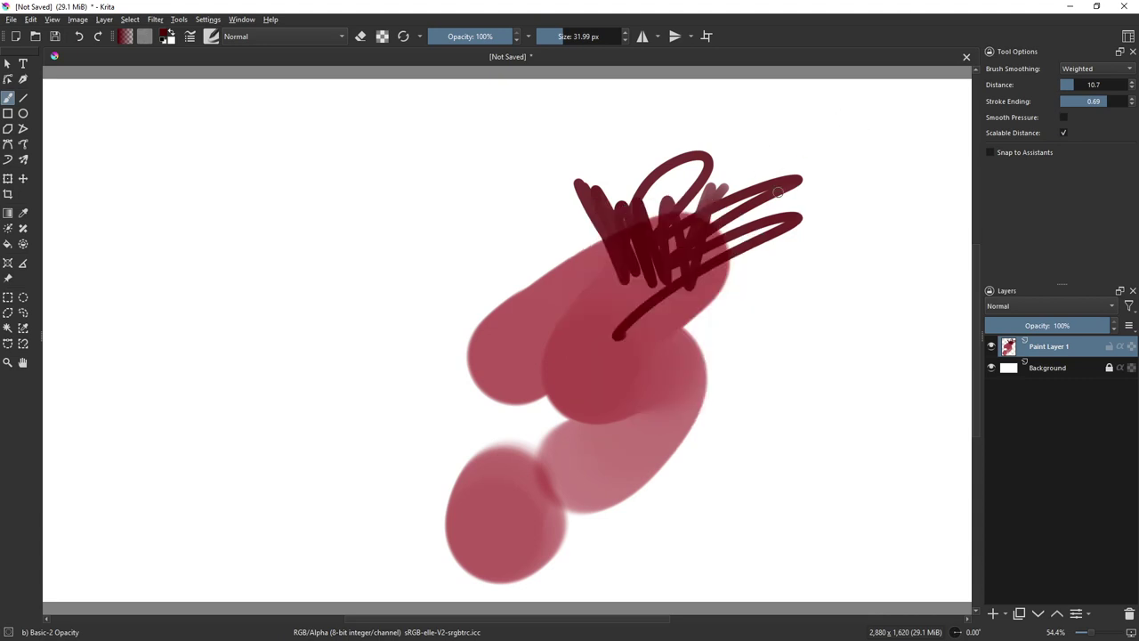
pyautogui.moveTo(818, 204); pyautogui.dragTo(654, 353)
pyautogui.hotkey('ctrl', 'z')
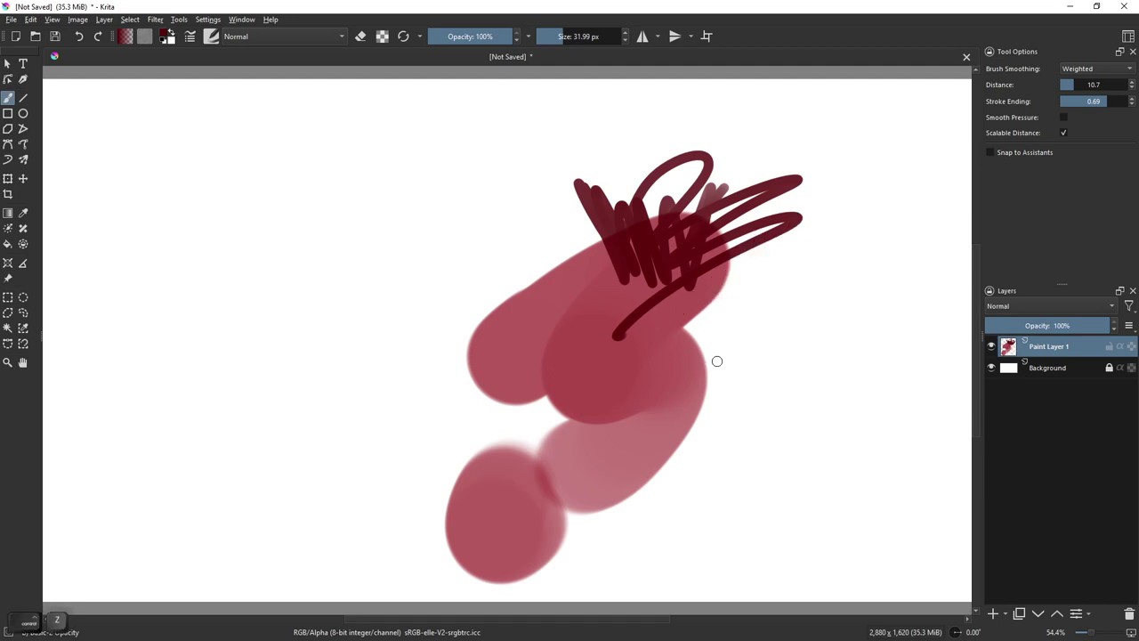
pyautogui.moveTo(779, 247)
pyautogui.mouseDown()
pyautogui.moveTo(752, 329)
pyautogui.moveTo(712, 267)
pyautogui.moveTo(694, 284)
pyautogui.moveTo(846, 321)
pyautogui.mouseUp()
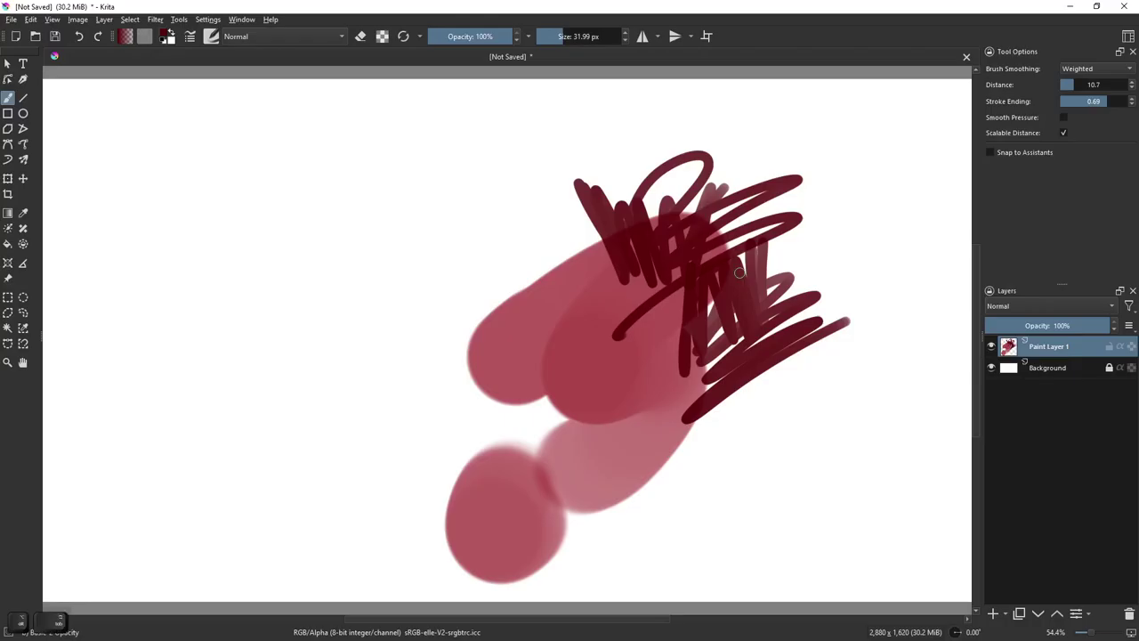
# Step: Smear a stroke over the right-hand scribbles with the Wet Knife preset and hatch the shape's upper left with Wet Circle
pyautogui.rightClick(716, 311)
pyautogui.click(639, 340)
pyautogui.moveTo(829, 201)
pyautogui.mouseDown()
pyautogui.moveTo(714, 276)
pyautogui.moveTo(727, 285)
pyautogui.moveTo(805, 252)
pyautogui.moveTo(771, 311)
pyautogui.mouseUp()
pyautogui.rightClick(714, 299)
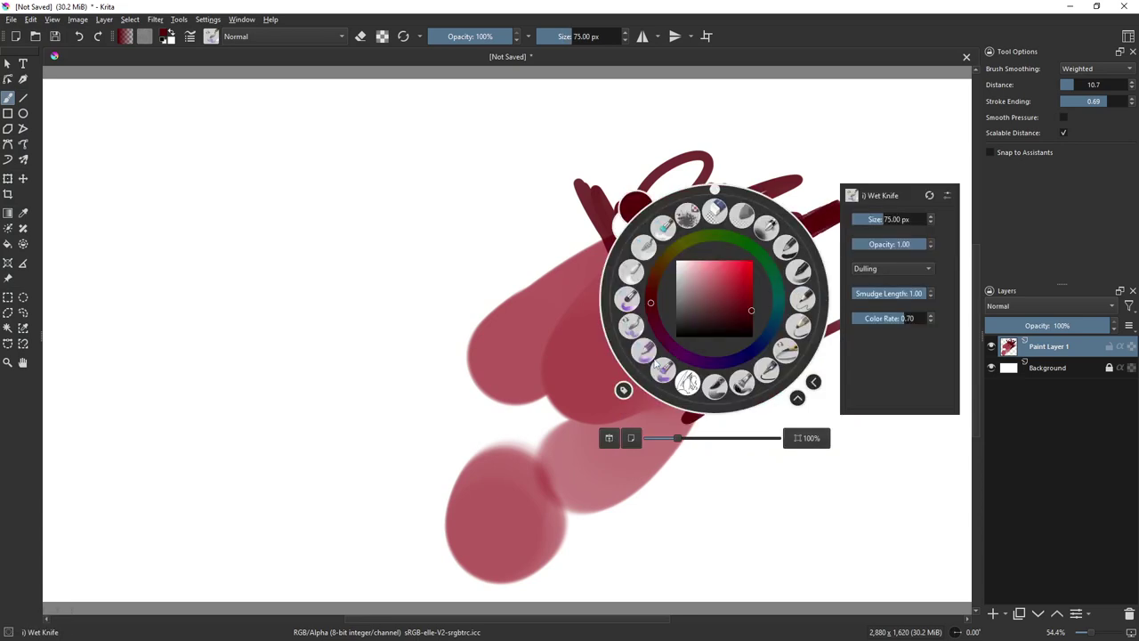
pyautogui.click(660, 367)
pyautogui.moveTo(579, 289)
pyautogui.mouseDown()
pyautogui.moveTo(560, 233)
pyautogui.moveTo(538, 294)
pyautogui.moveTo(512, 250)
pyautogui.moveTo(489, 334)
pyautogui.moveTo(530, 245)
pyautogui.moveTo(541, 302)
pyautogui.moveTo(592, 284)
pyautogui.mouseUp()
# Step: Pick a green, enlarge the Wet Circle brush to 275.63 px, and paint broad green strokes over the red shapes
pyautogui.rightClick(638, 271)
pyautogui.click(674, 258)
pyautogui.click(698, 250)
pyautogui.moveTo(799, 192); pyautogui.dragTo(825, 190)
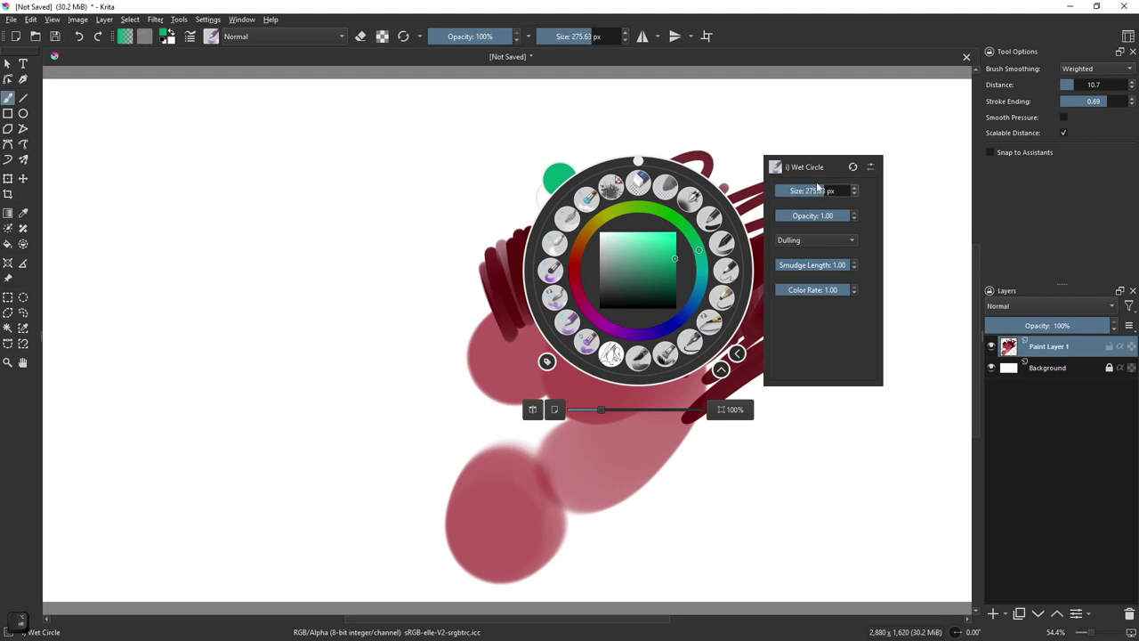
pyautogui.click(744, 124)
pyautogui.moveTo(721, 145)
pyautogui.mouseDown()
pyautogui.moveTo(680, 184)
pyautogui.moveTo(664, 240)
pyautogui.mouseUp()
pyautogui.moveTo(649, 343)
pyautogui.mouseDown()
pyautogui.moveTo(582, 358)
pyautogui.moveTo(631, 333)
pyautogui.moveTo(648, 357)
pyautogui.moveTo(584, 418)
pyautogui.mouseUp()
pyautogui.moveTo(673, 311)
pyautogui.mouseDown()
pyautogui.moveTo(655, 279)
pyautogui.moveTo(592, 312)
pyautogui.mouseUp()
pyautogui.click(540, 385)
pyautogui.moveTo(538, 365); pyautogui.dragTo(503, 396)
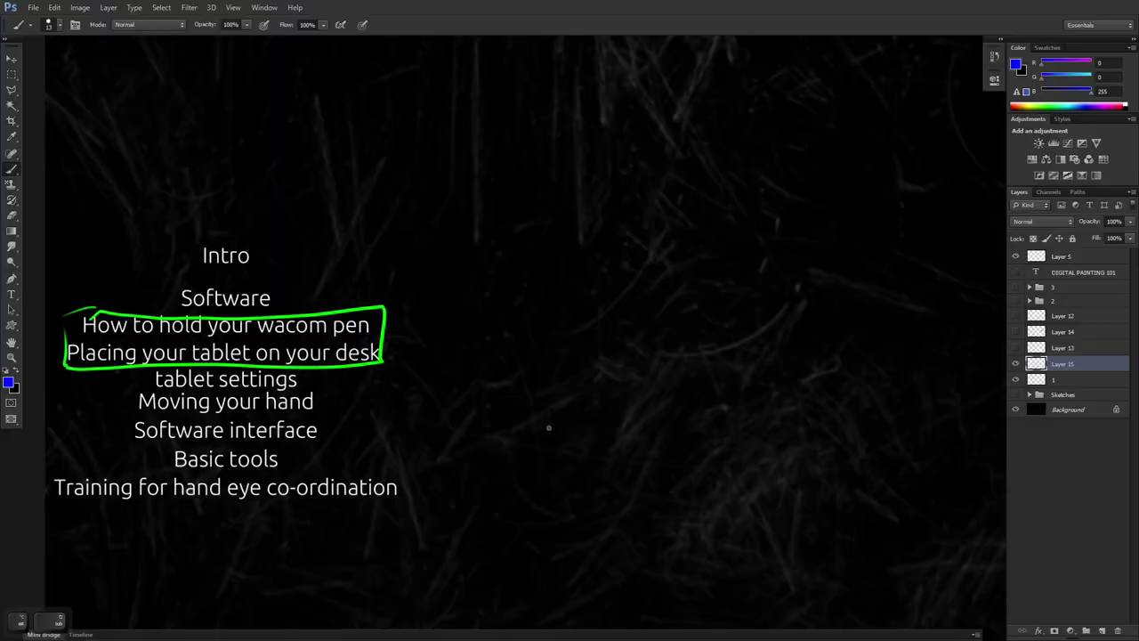
# Step: Switch to Photoshop, undo a trial stroke beside the topic list, and close the Krita window
pyautogui.moveTo(751, 313)
pyautogui.mouseDown()
pyautogui.moveTo(721, 371)
pyautogui.moveTo(681, 552)
pyautogui.mouseUp()
pyautogui.hotkey('ctrl', 'z')
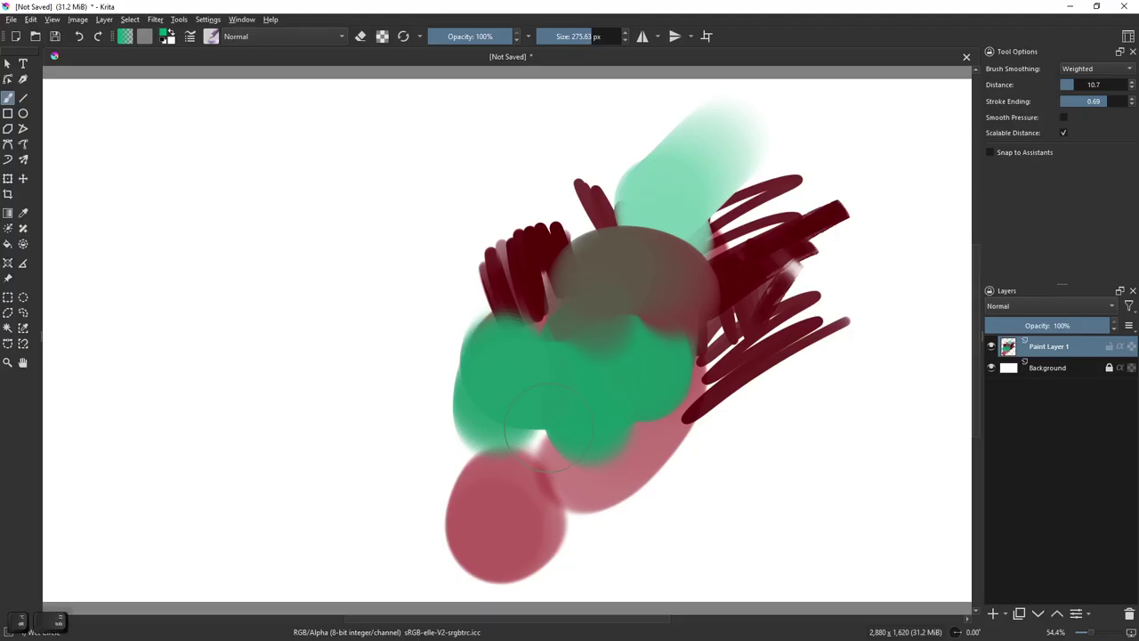
pyautogui.click(1122, 7)
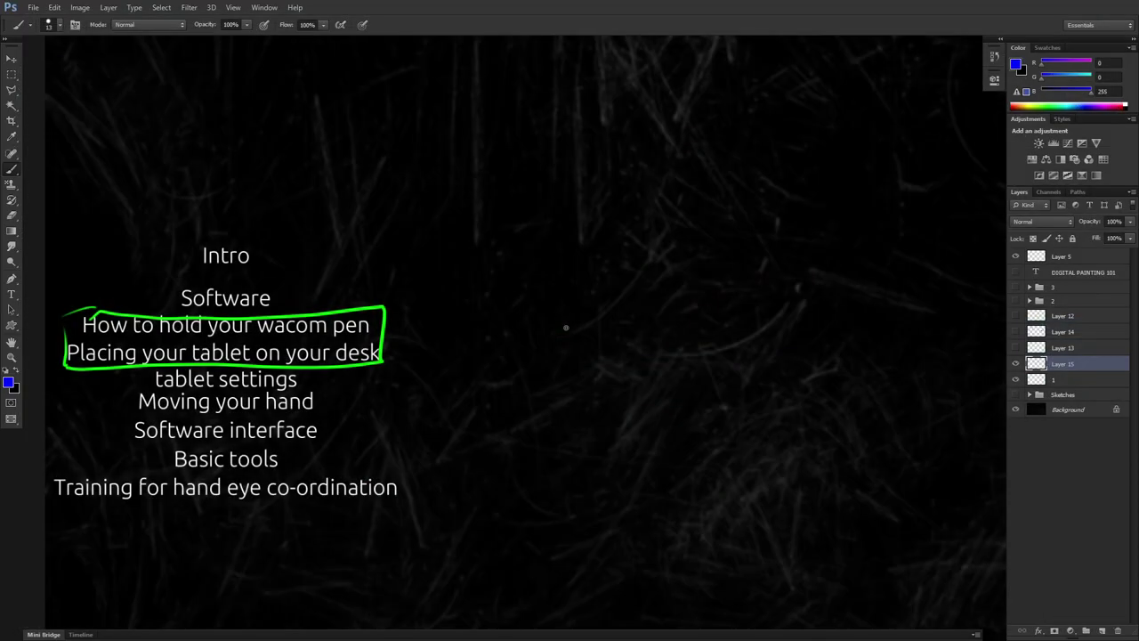
# Step: Toggle Layer 15's visibility off and on, show the document in the standard screen mode, and remove the Swatches panel
pyautogui.click(1016, 363)
pyautogui.click(1016, 363)
pyautogui.press('f')
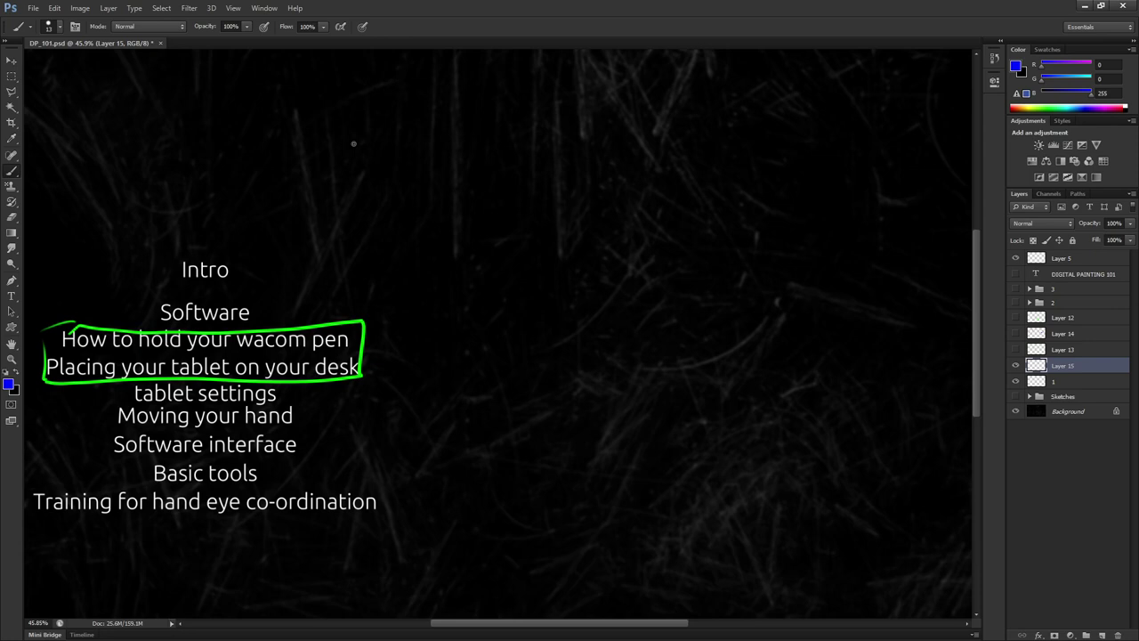
pyautogui.moveTo(1050, 54); pyautogui.dragTo(677, 117)
pyautogui.click(782, 110)
# Step: Pull the History panel and the remaining collapsed icon panel out of the dock and close both
pyautogui.click(995, 59)
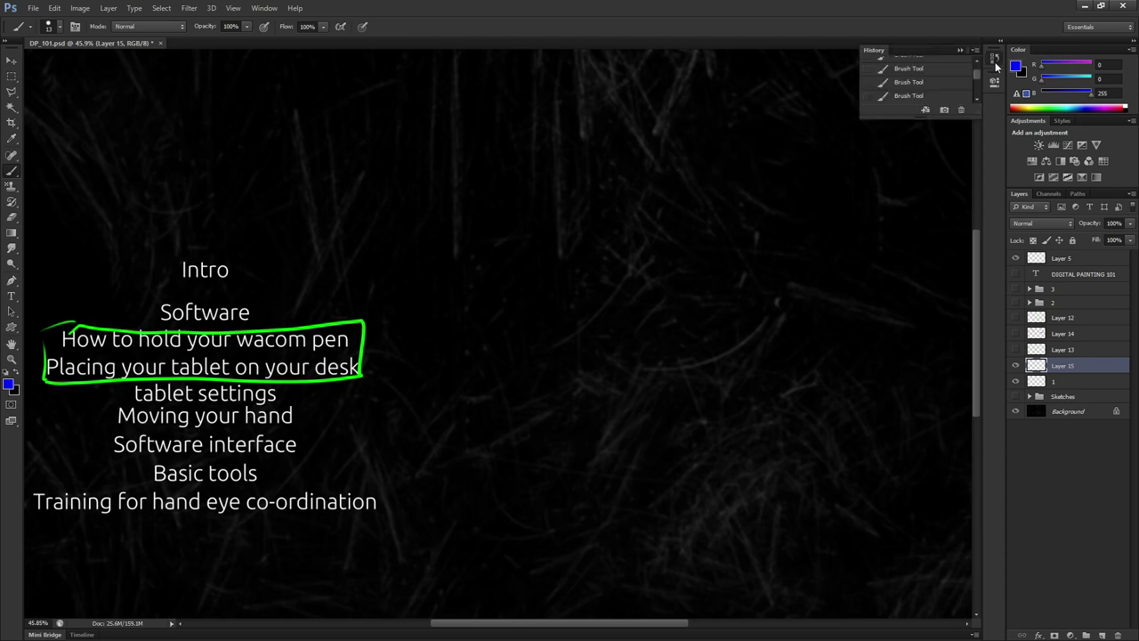
pyautogui.moveTo(936, 60); pyautogui.dragTo(766, 113)
pyautogui.moveTo(796, 187); pyautogui.dragTo(777, 306)
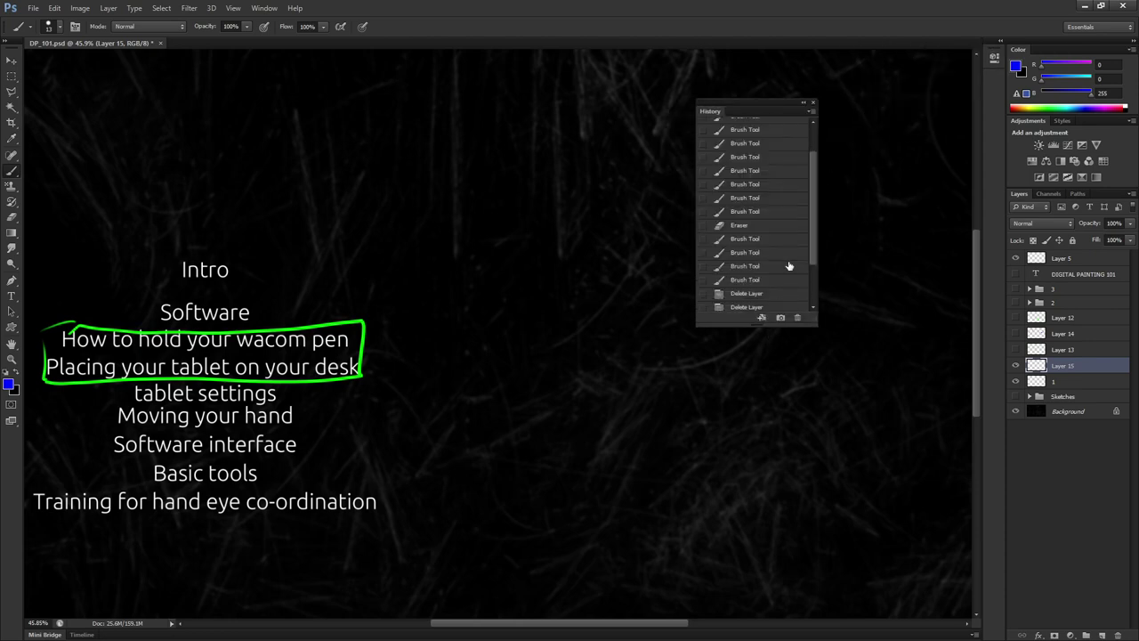
pyautogui.click(814, 103)
pyautogui.moveTo(994, 52); pyautogui.dragTo(710, 154)
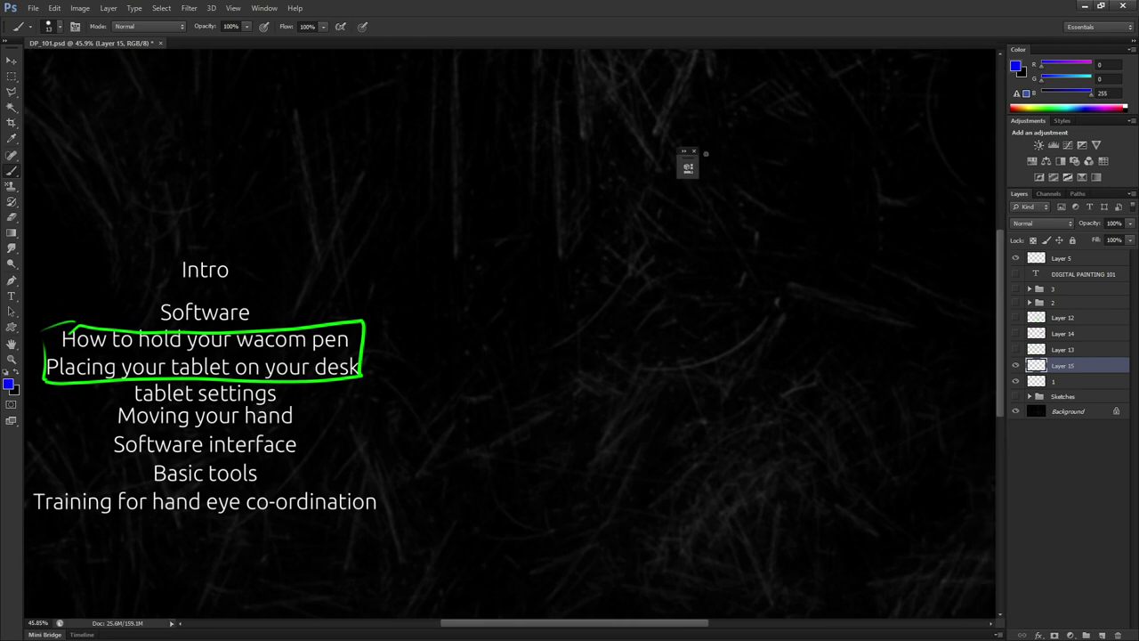
pyautogui.click(693, 151)
# Step: Detach the Adjustments panel, look through the adjustment layer types offered for the layers, and close the panel
pyautogui.moveTo(1027, 121); pyautogui.dragTo(620, 197)
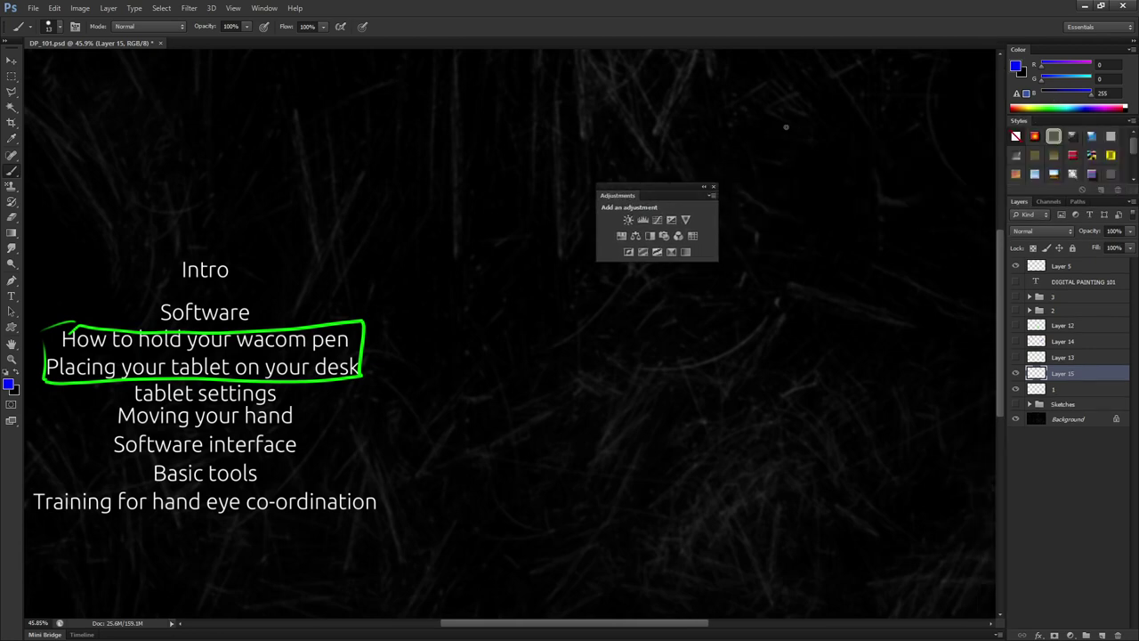
pyautogui.click(1071, 634)
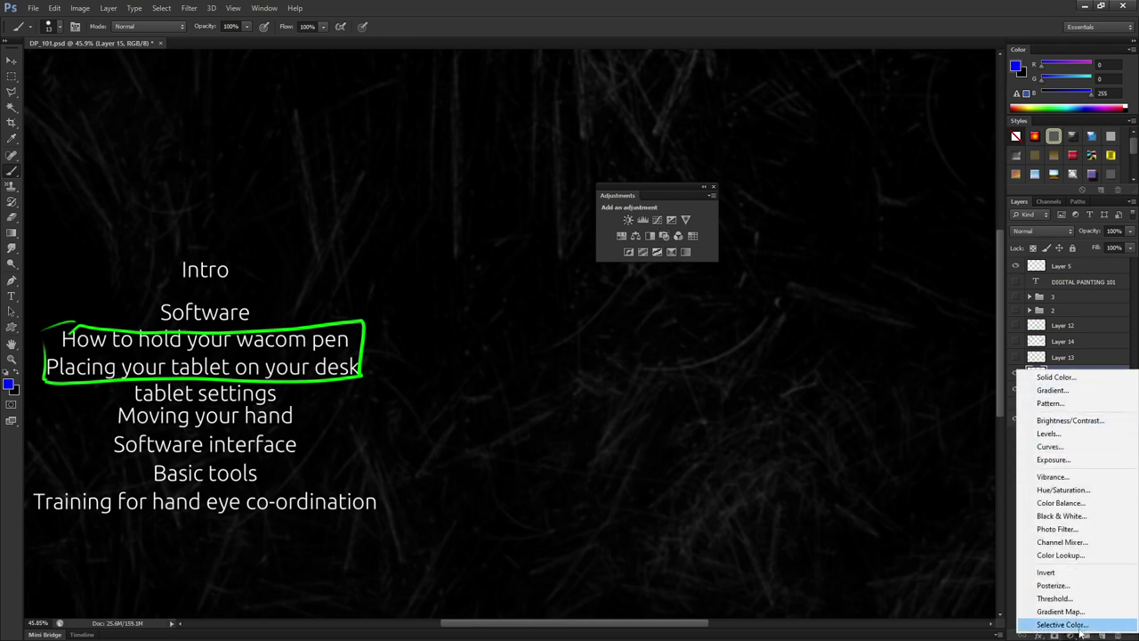
pyautogui.click(714, 187)
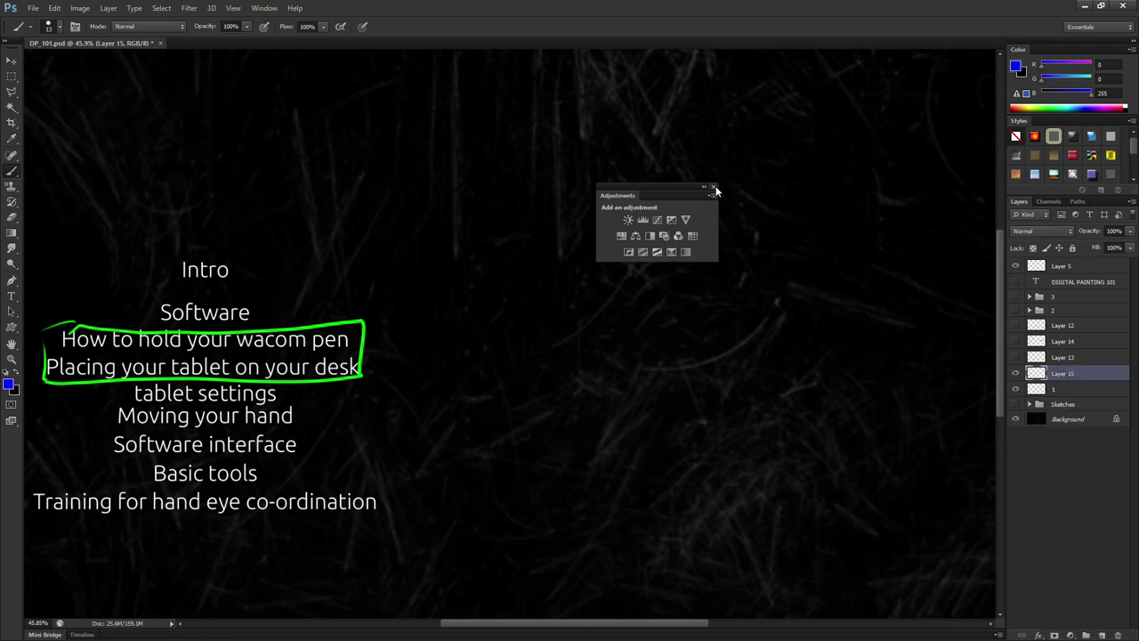
pyautogui.click(714, 187)
# Step: Detach the Styles panel and paint a thick blue zigzag on Layer 15 beside the topic list
pyautogui.moveTo(1013, 126); pyautogui.dragTo(664, 166)
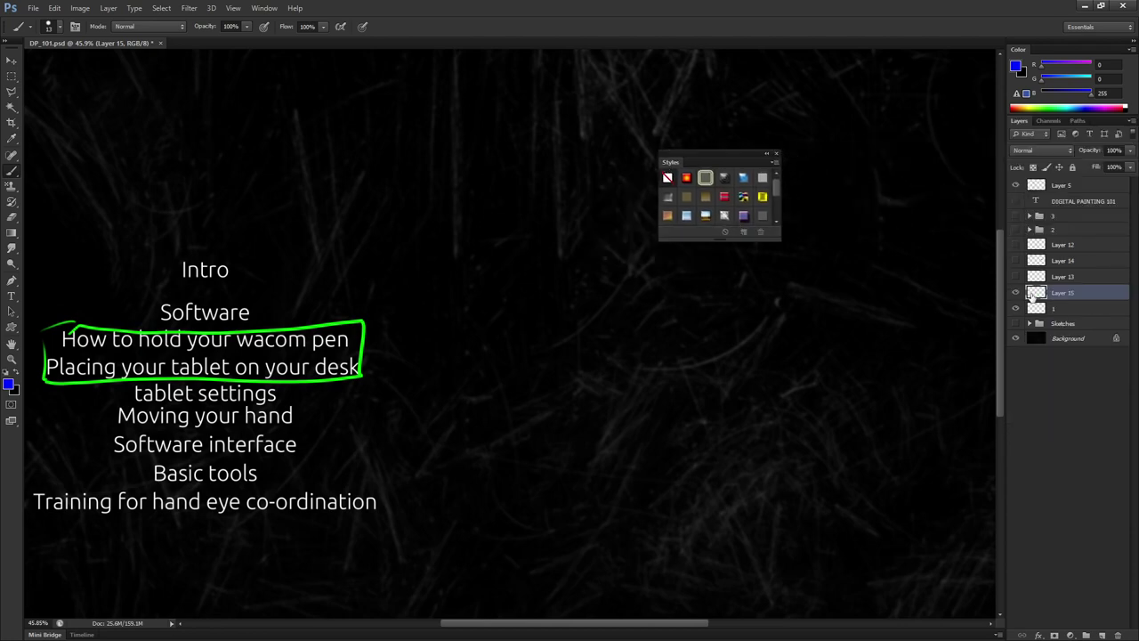
pyautogui.rightClick(648, 392)
pyautogui.moveTo(725, 298)
pyautogui.mouseDown()
pyautogui.moveTo(635, 457)
pyautogui.moveTo(805, 414)
pyautogui.mouseUp()
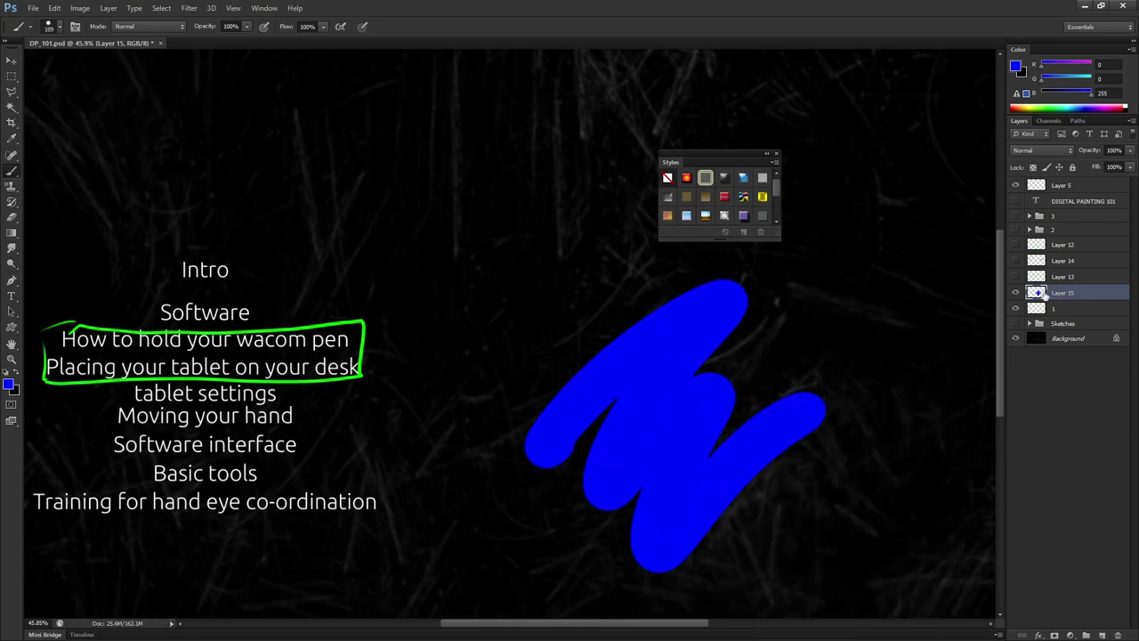
# Step: View Layer 15's Layer Style options without applying any, and close the Styles panel
pyautogui.doubleClick(1039, 293)
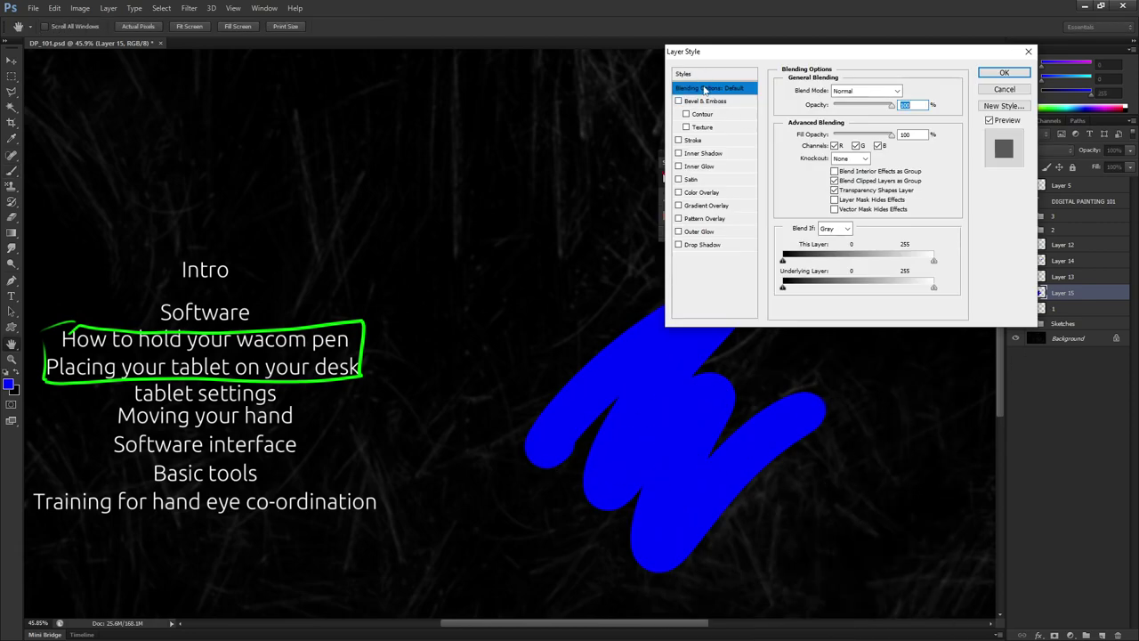
pyautogui.click(999, 90)
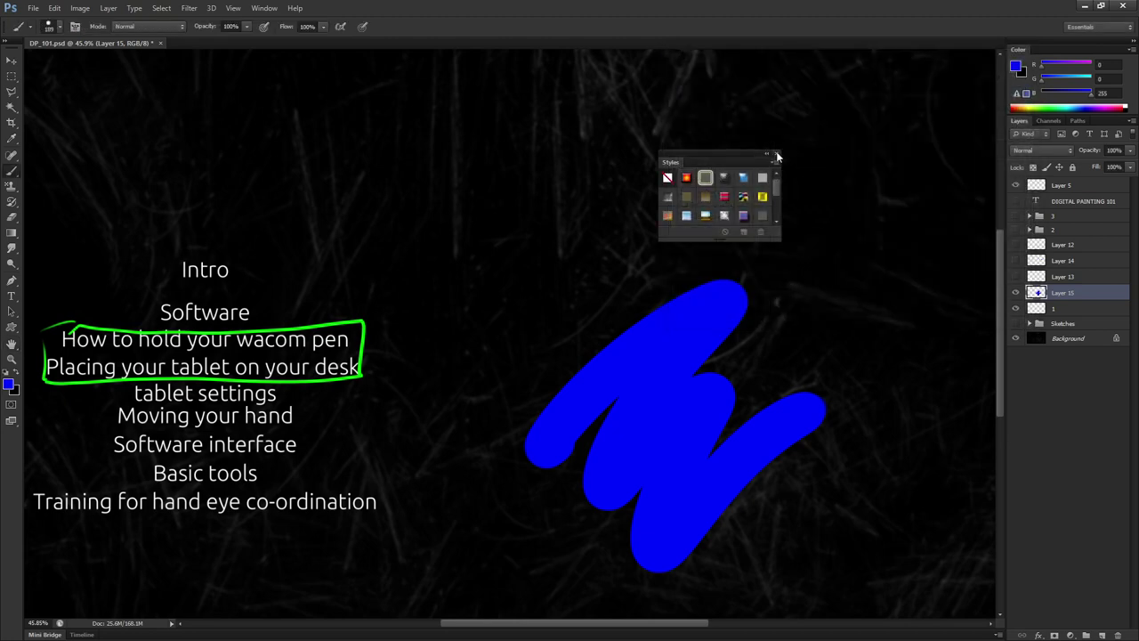
pyautogui.click(775, 154)
pyautogui.doubleClick(1041, 294)
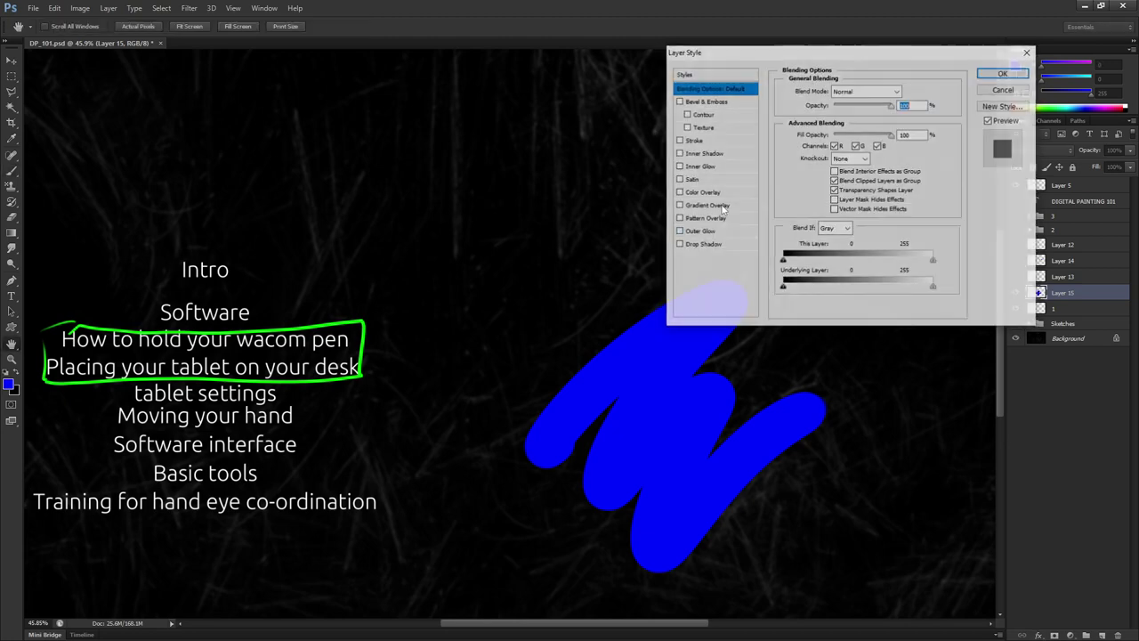
pyautogui.click(1004, 89)
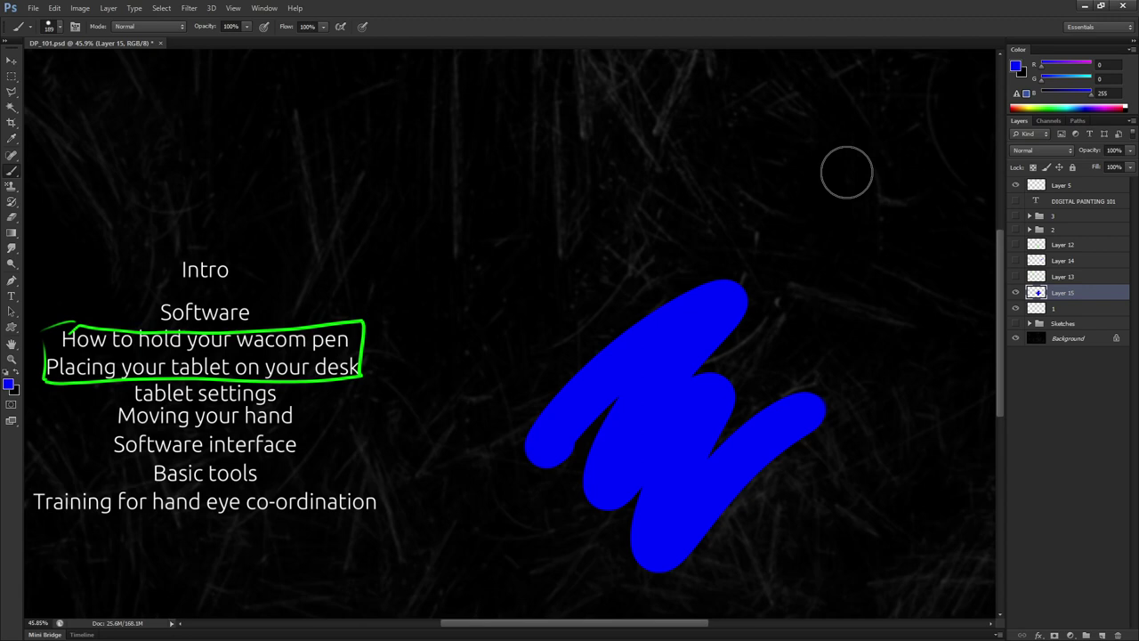
# Step: Extend the blue scribble on Layer 15, look at the Mini Bridge and Timeline panels, and close their tab group
pyautogui.moveTo(707, 271)
pyautogui.mouseDown()
pyautogui.moveTo(666, 232)
pyautogui.moveTo(619, 263)
pyautogui.moveTo(557, 387)
pyautogui.moveTo(548, 440)
pyautogui.mouseUp()
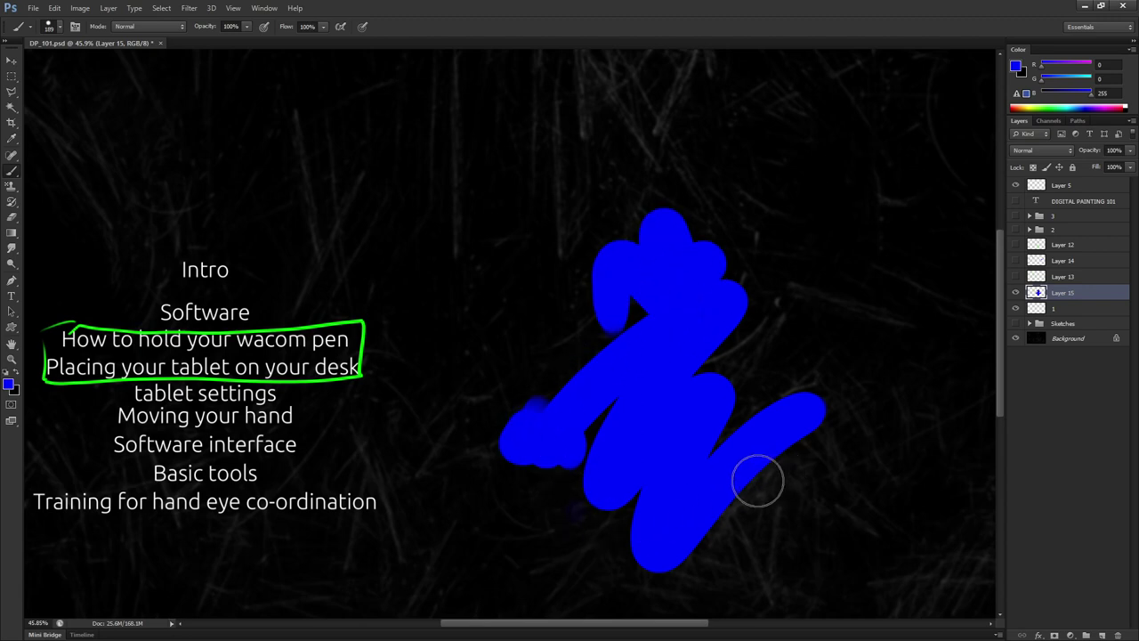
pyautogui.click(1001, 637)
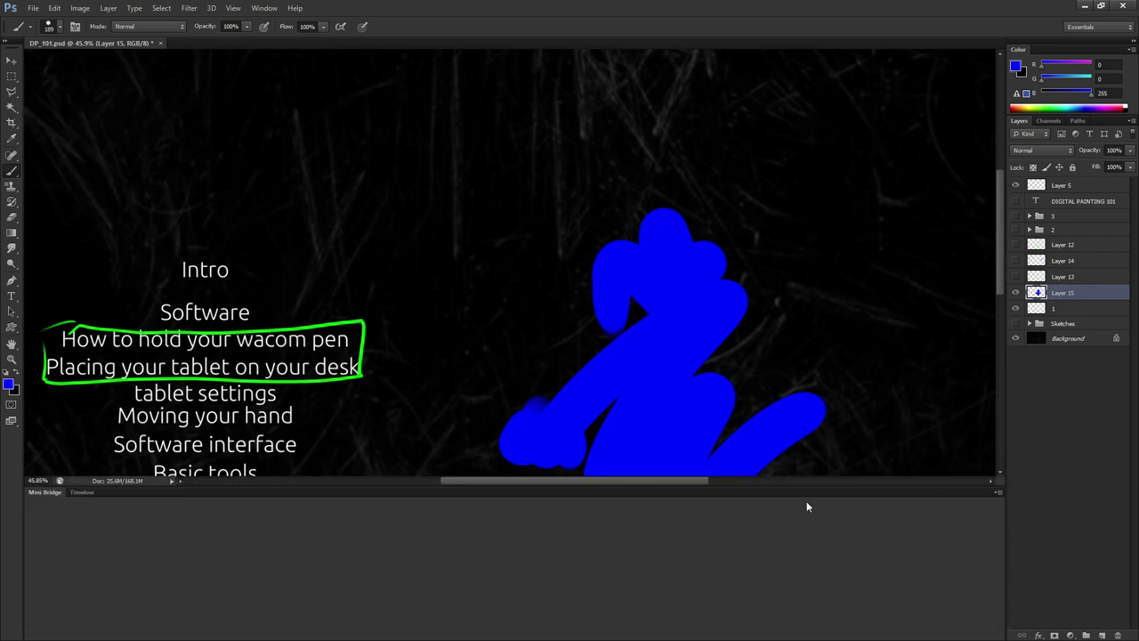
pyautogui.click(85, 493)
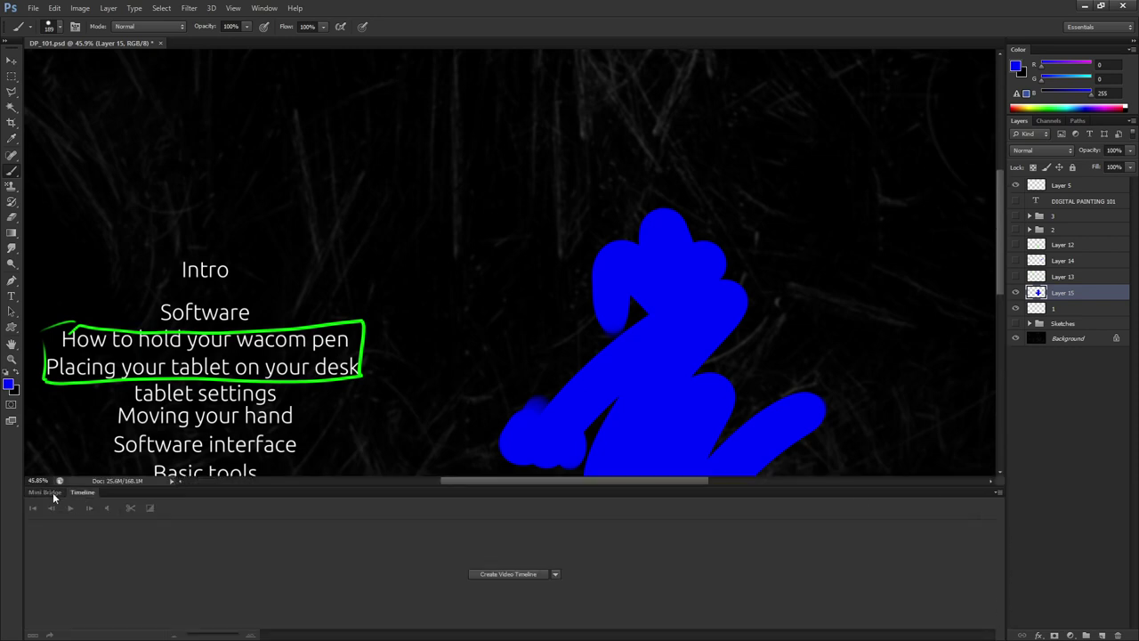
pyautogui.click(998, 492)
pyautogui.click(1005, 481)
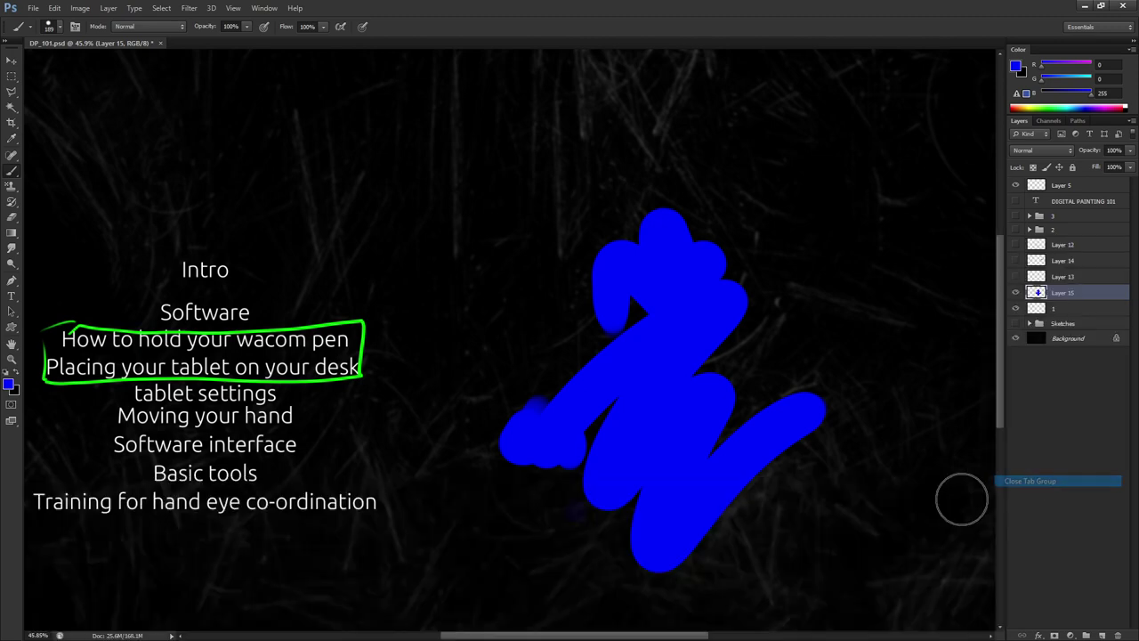
pyautogui.moveTo(874, 375); pyautogui.dragTo(783, 485)
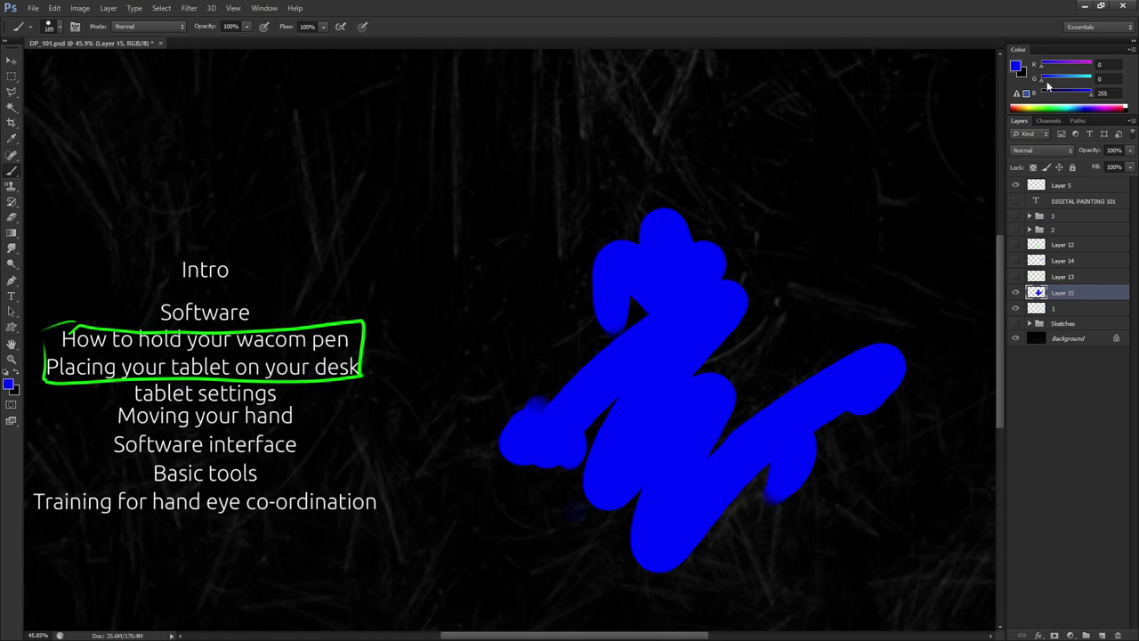
# Step: Float the Color and Layers panels as one group, place a two-column toolbox beside it, and undock the brush options bar
pyautogui.moveTo(1097, 119); pyautogui.dragTo(979, 90)
pyautogui.moveTo(1051, 51); pyautogui.dragTo(952, 94)
pyautogui.moveTo(982, 163)
pyautogui.mouseDown()
pyautogui.moveTo(1017, 162)
pyautogui.moveTo(977, 163)
pyautogui.mouseUp()
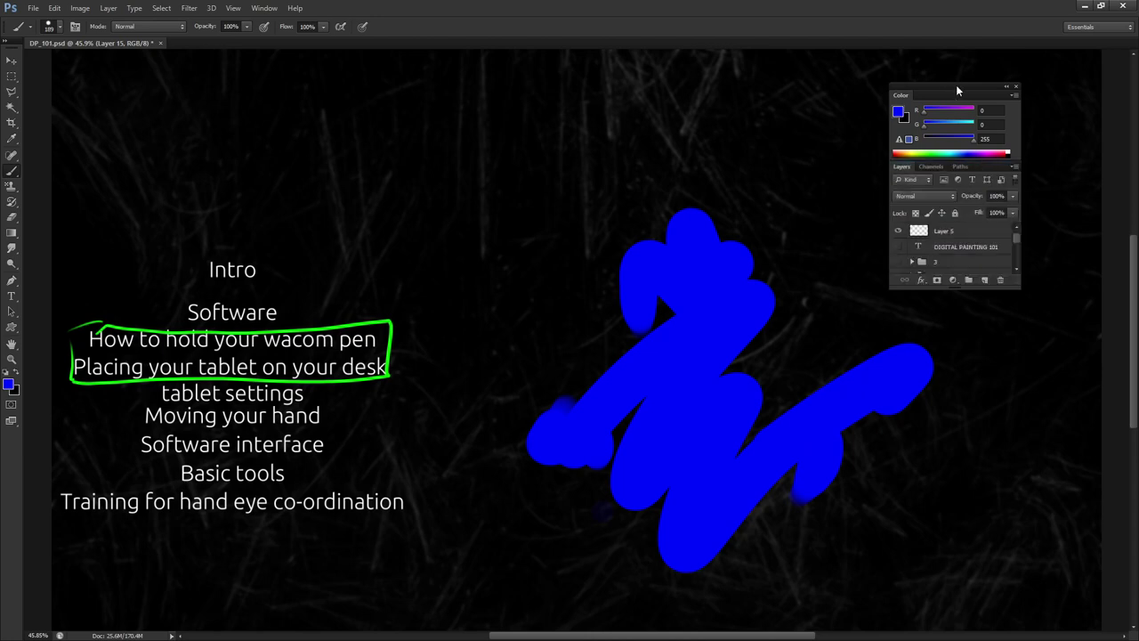
pyautogui.moveTo(956, 84); pyautogui.dragTo(1060, 56)
pyautogui.moveTo(7, 59); pyautogui.dragTo(968, 59)
pyautogui.click(977, 56)
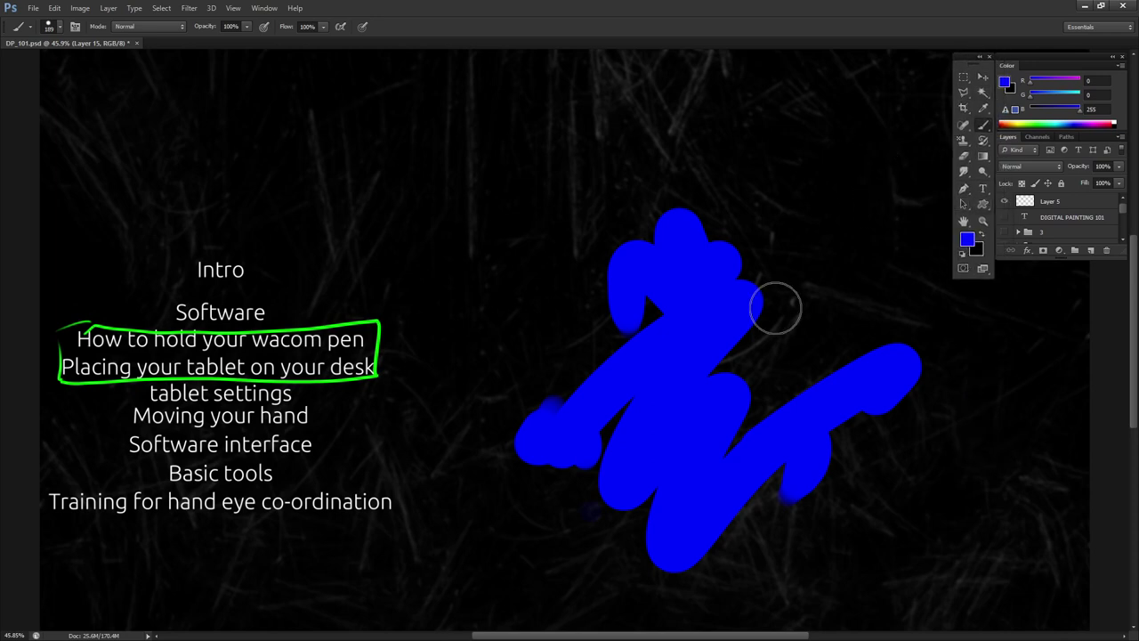
pyautogui.moveTo(3, 25); pyautogui.dragTo(4, 47)
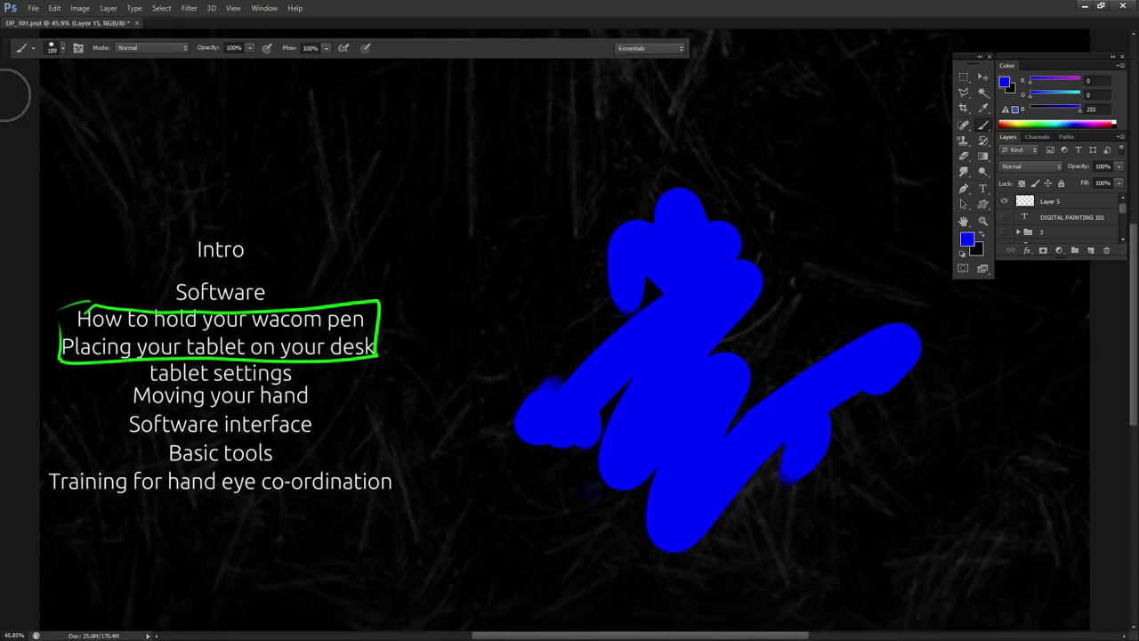
# Step: Cycle through the screen modes and lengthen the floating Layers panel to reach down to Layer 15
pyautogui.press('f')
pyautogui.press('f')
pyautogui.press('f')
pyautogui.moveTo(1060, 258); pyautogui.dragTo(1060, 341)
pyautogui.moveTo(1123, 274)
pyautogui.mouseDown()
pyautogui.moveTo(1122, 310)
pyautogui.moveTo(1121, 282)
pyautogui.mouseUp()
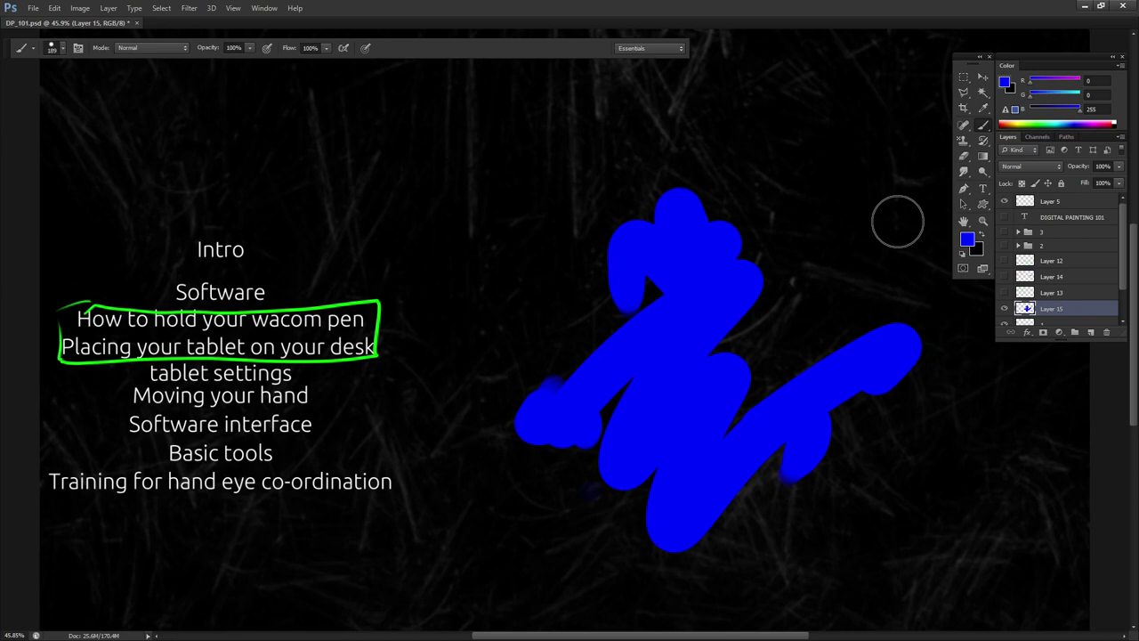
# Step: Erase all the blue paint on Layer 15 and leave nothing selected
pyautogui.moveTo(712, 222)
pyautogui.mouseDown()
pyautogui.moveTo(599, 285)
pyautogui.moveTo(771, 144)
pyautogui.moveTo(542, 392)
pyautogui.moveTo(809, 234)
pyautogui.moveTo(655, 403)
pyautogui.moveTo(589, 551)
pyautogui.moveTo(753, 372)
pyautogui.moveTo(973, 298)
pyautogui.moveTo(667, 553)
pyautogui.moveTo(676, 579)
pyautogui.moveTo(910, 367)
pyautogui.mouseUp()
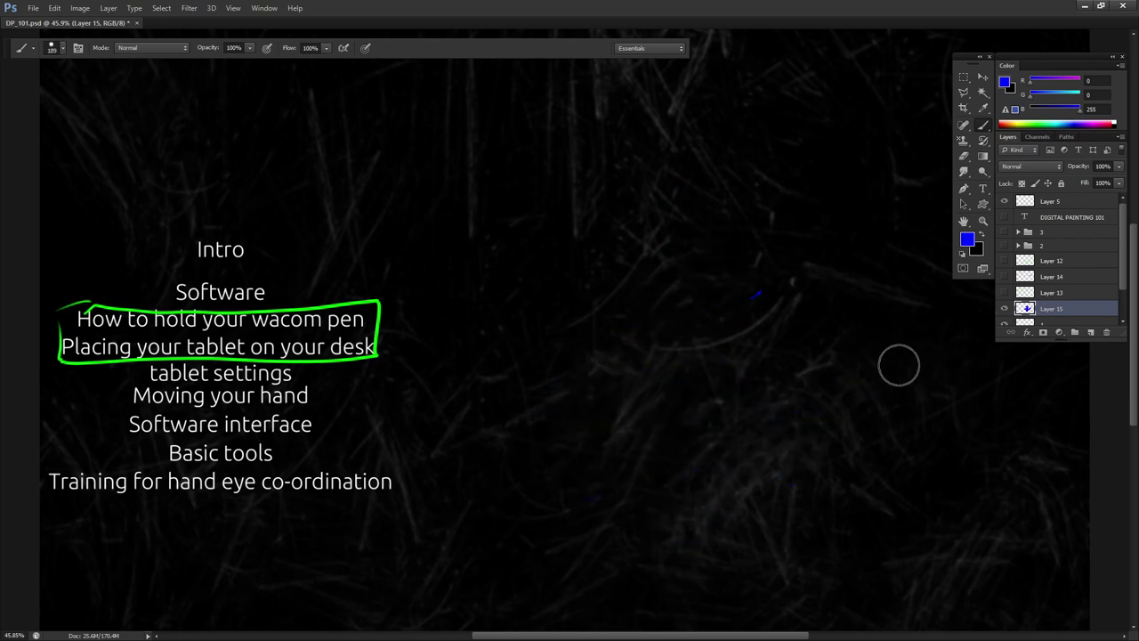
pyautogui.hotkey('ctrl', 'a')
pyautogui.press('Delete')
pyautogui.hotkey('ctrl', 'd')
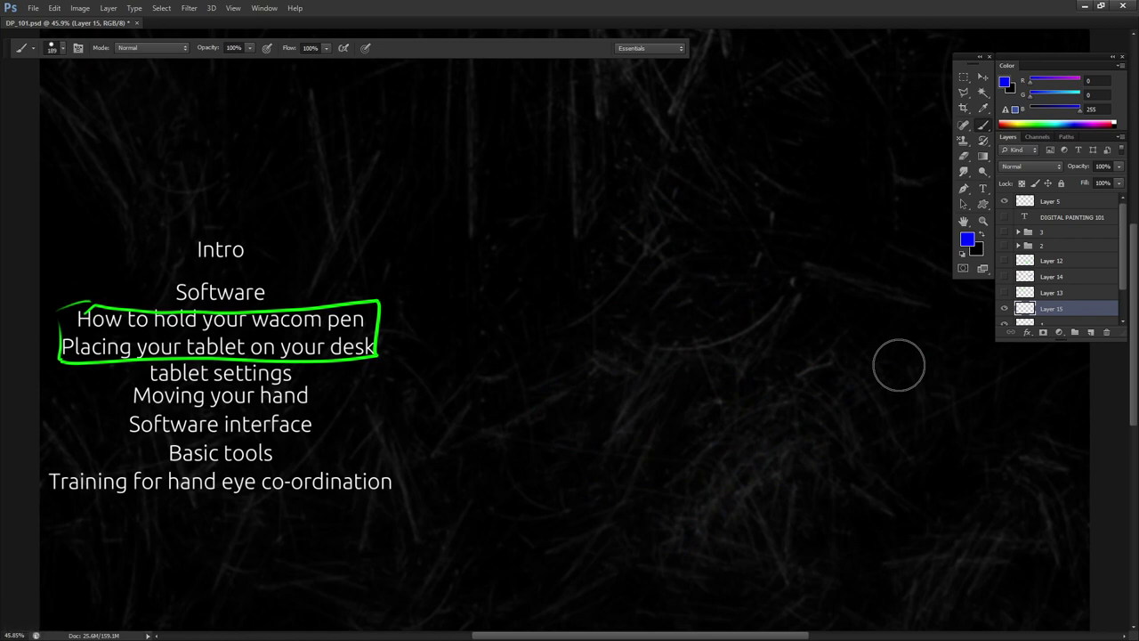
# Step: Save the current panel layout as a new workspace named "test mini" without capturing keyboard shortcuts or menus
pyautogui.click(669, 49)
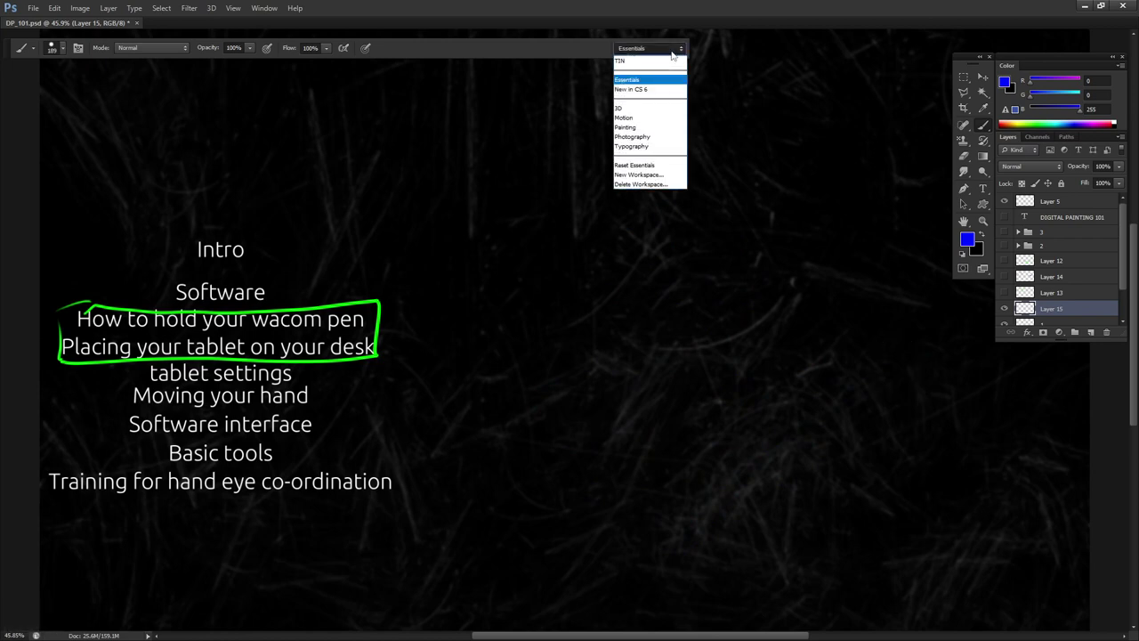
pyautogui.click(638, 175)
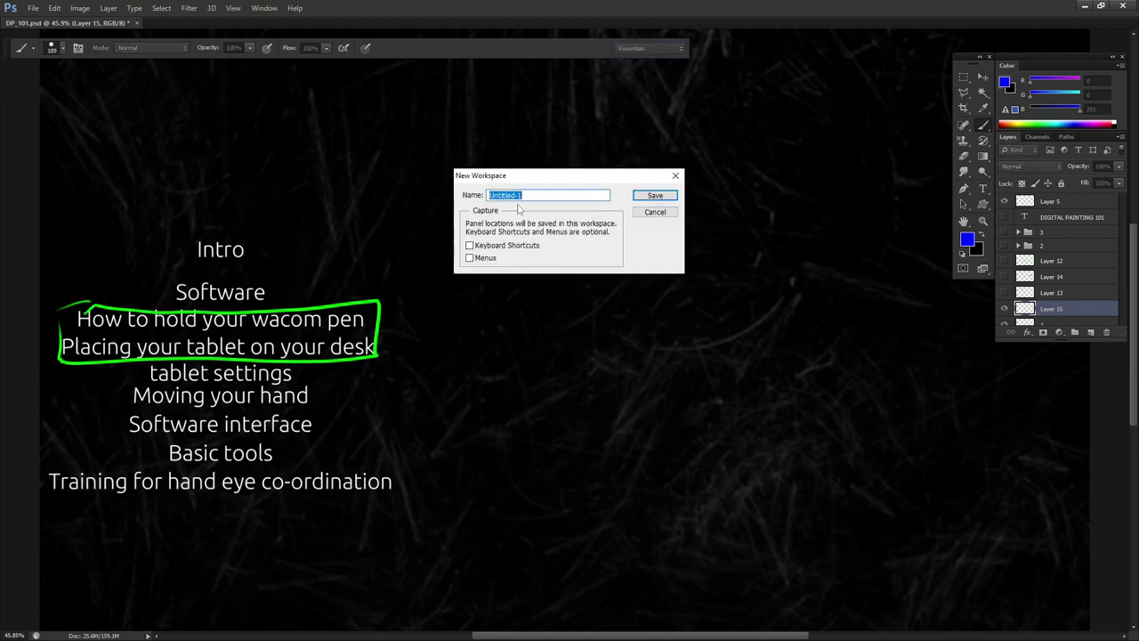
pyautogui.write('test')
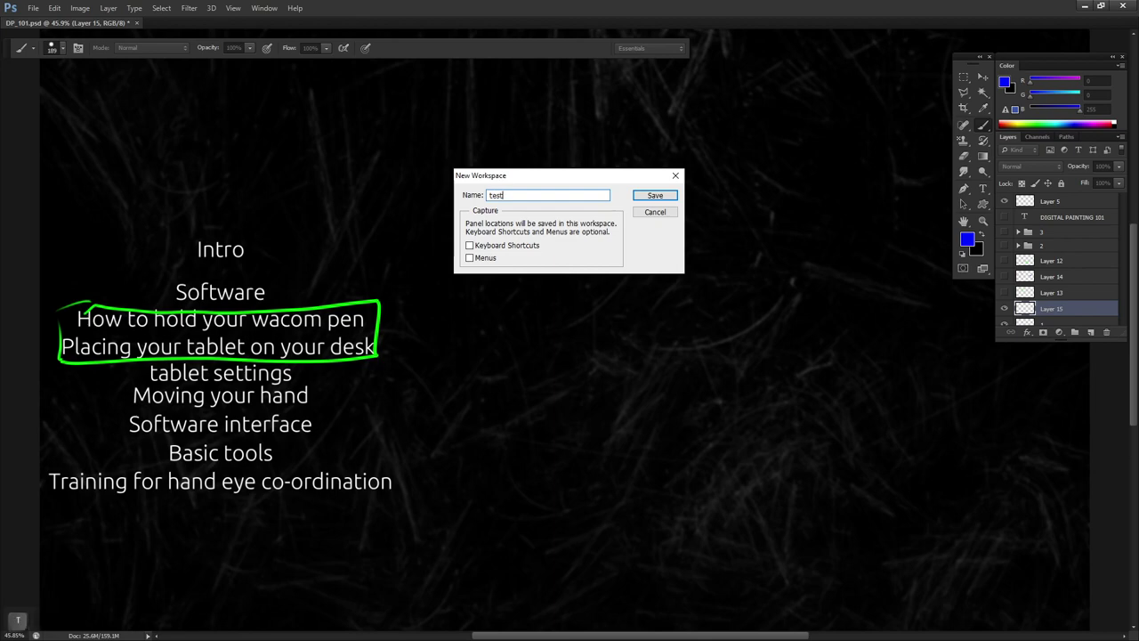
pyautogui.write(' mini')
pyautogui.press('Return')
# Step: Switch back and forth between the TIN and test mini workspaces, ending on TIN
pyautogui.click(648, 49)
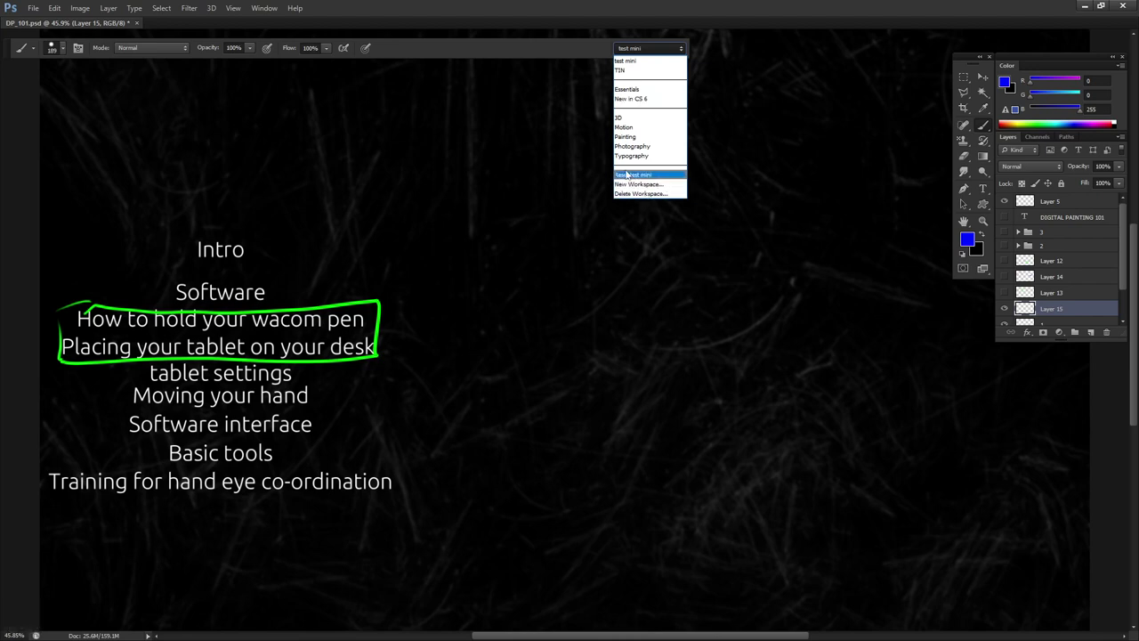
pyautogui.click(628, 70)
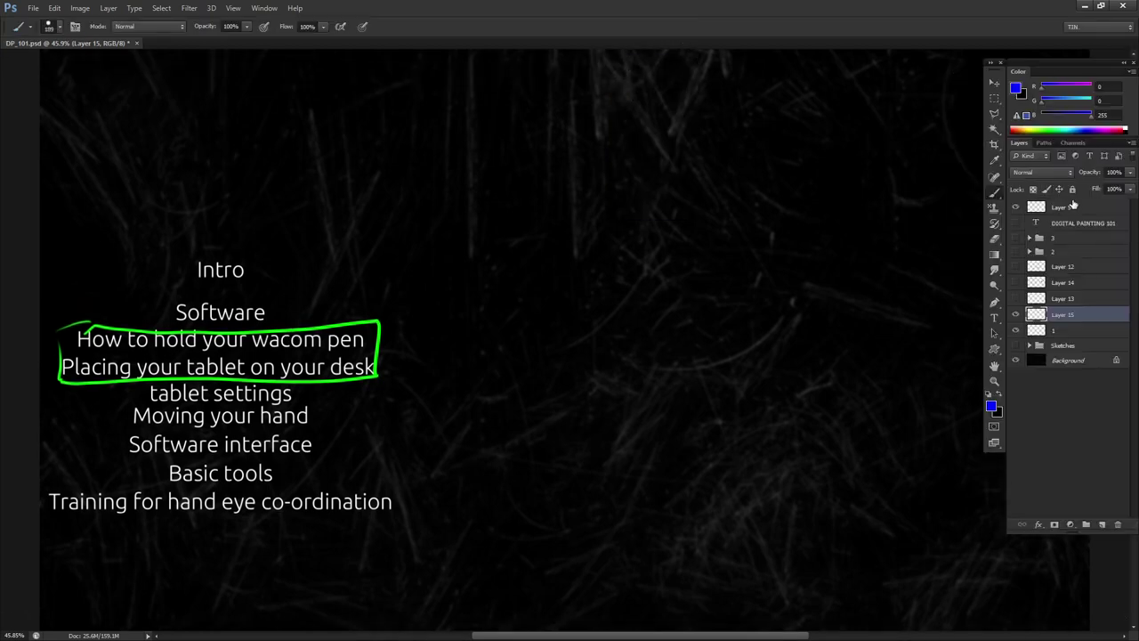
pyautogui.click(1093, 29)
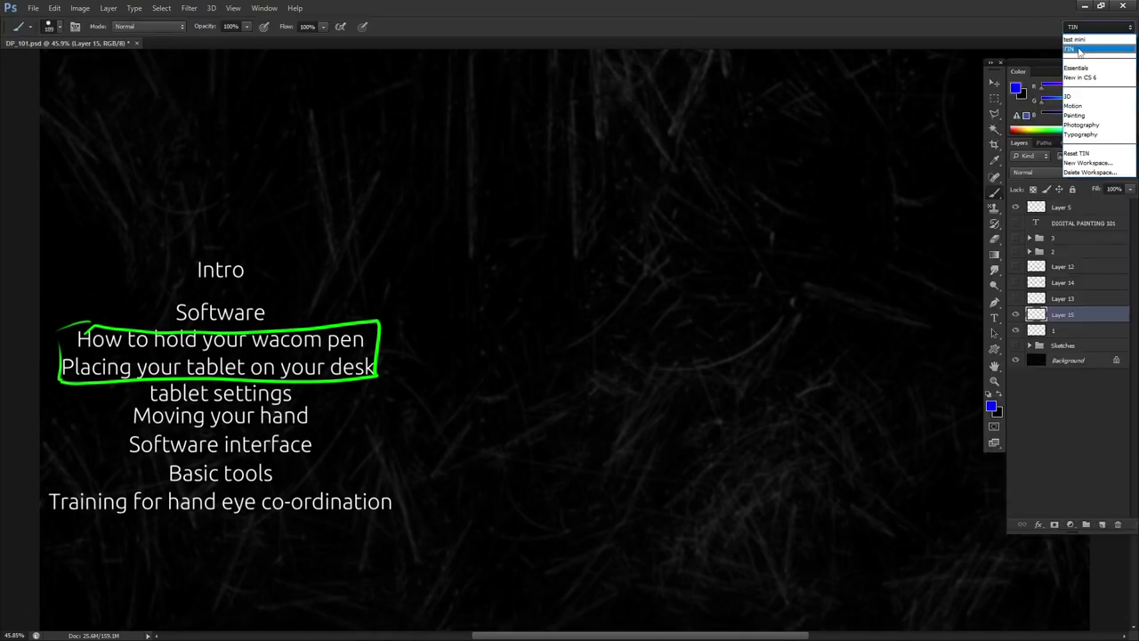
pyautogui.click(1099, 40)
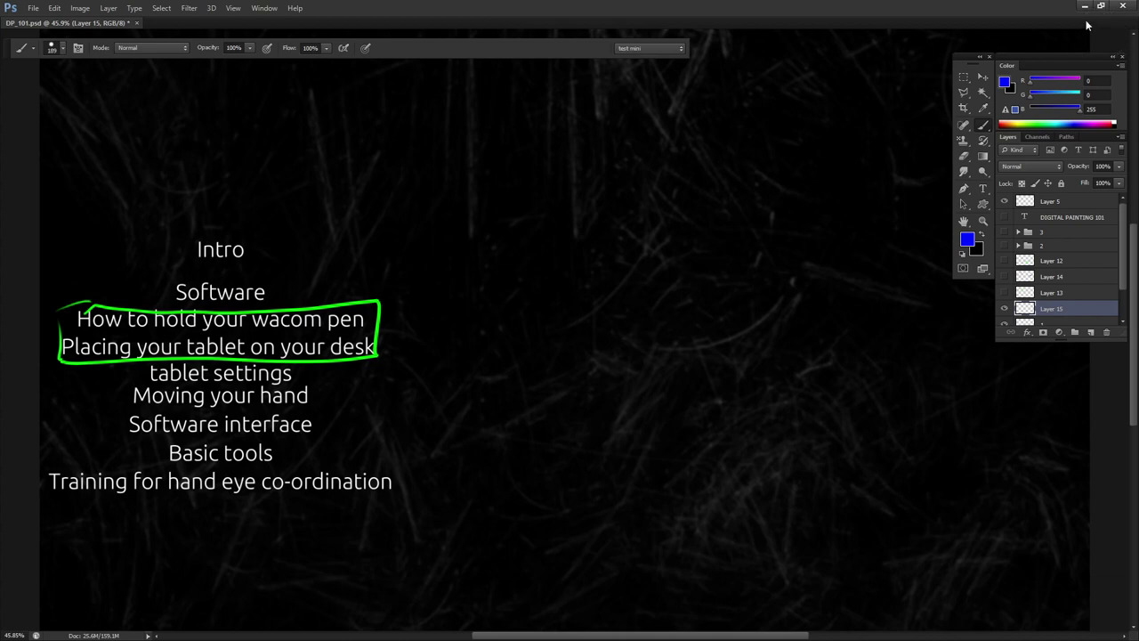
pyautogui.click(658, 48)
pyautogui.click(657, 70)
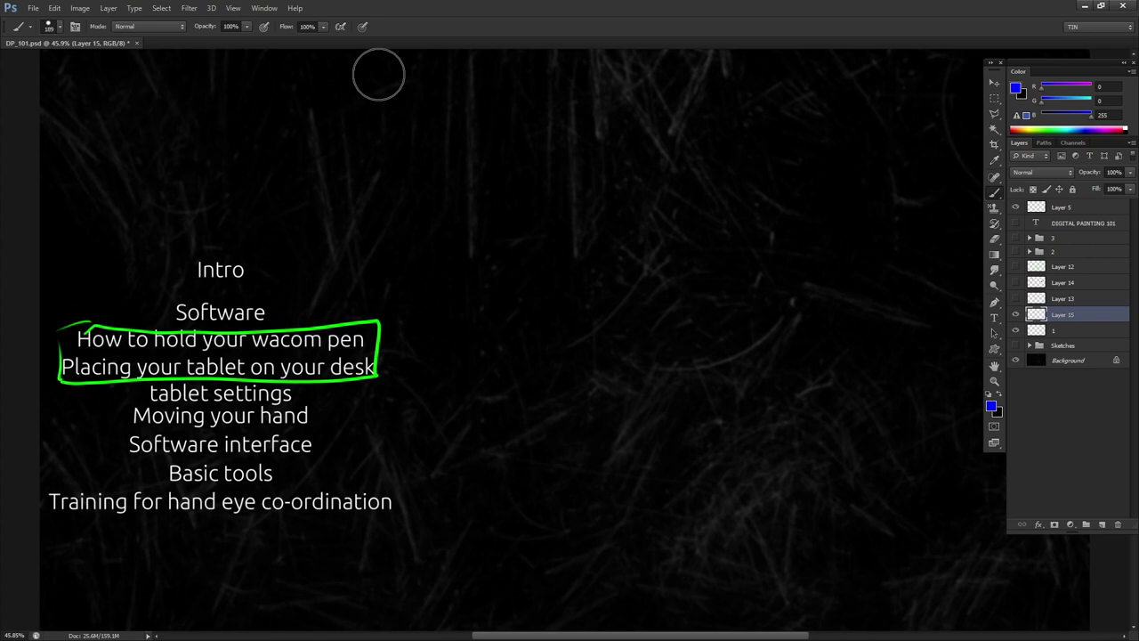
# Step: Shift the floating Color and Layers panel group and the toolbox slightly inward over the canvas
pyautogui.moveTo(1092, 118); pyautogui.dragTo(1041, 121)
pyautogui.moveTo(1064, 66)
pyautogui.mouseDown()
pyautogui.moveTo(1007, 66)
pyautogui.moveTo(996, 92)
pyautogui.moveTo(1062, 63)
pyautogui.mouseUp()
pyautogui.moveTo(994, 68); pyautogui.dragTo(967, 63)
pyautogui.moveTo(1054, 65); pyautogui.dragTo(1029, 60)
# Step: Switch the Color panel to HSB sliders and try mixing a dark purple with hue, saturation and brightness
pyautogui.click(1106, 66)
pyautogui.click(1058, 90)
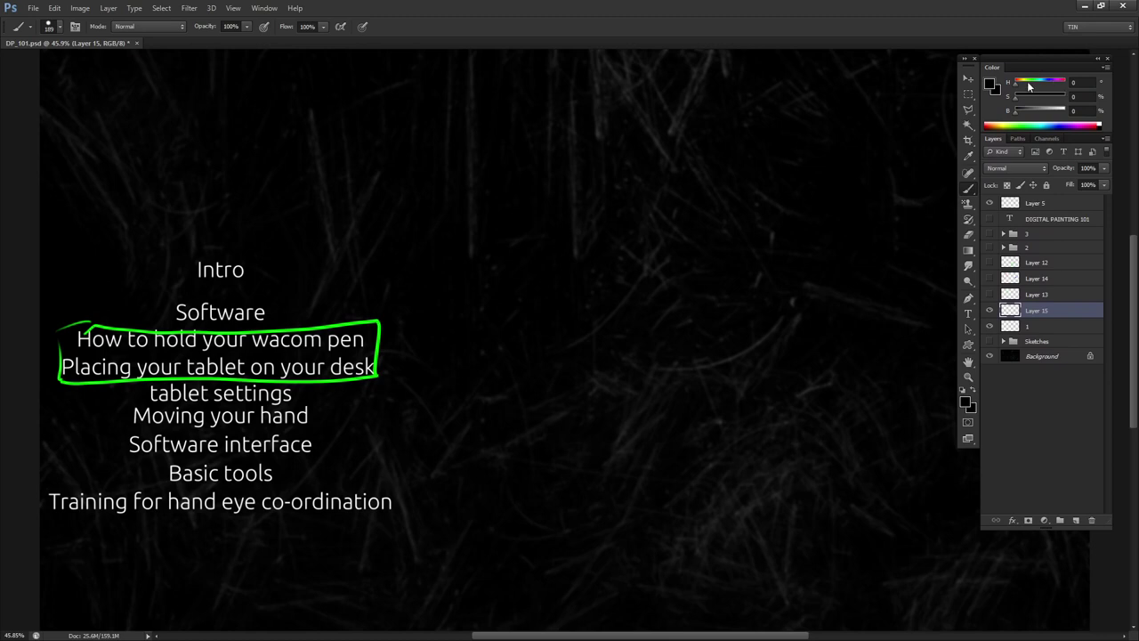
pyautogui.click(1044, 98)
pyautogui.moveTo(1048, 113)
pyautogui.mouseDown()
pyautogui.moveTo(1024, 116)
pyautogui.moveTo(1020, 104)
pyautogui.moveTo(1055, 111)
pyautogui.mouseUp()
pyautogui.moveTo(1021, 97)
pyautogui.mouseDown()
pyautogui.moveTo(1054, 97)
pyautogui.moveTo(1020, 97)
pyautogui.mouseUp()
pyautogui.moveTo(1056, 110)
pyautogui.mouseDown()
pyautogui.moveTo(1025, 111)
pyautogui.moveTo(1061, 97)
pyautogui.mouseUp()
# Step: Switch the Color panel to RGB sliders and set the foreground colour to white, 255 in all three channels
pyautogui.click(1106, 68)
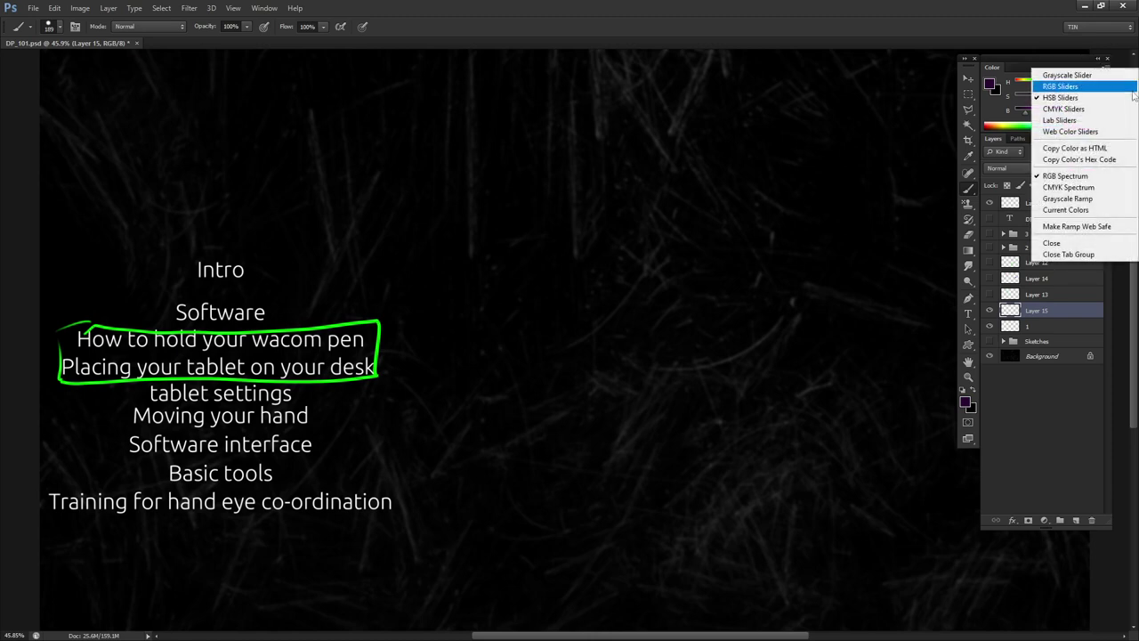
pyautogui.click(1112, 88)
pyautogui.moveTo(1036, 83)
pyautogui.mouseDown()
pyautogui.moveTo(1050, 83)
pyautogui.moveTo(1013, 90)
pyautogui.moveTo(1034, 96)
pyautogui.mouseUp()
pyautogui.moveTo(1026, 111)
pyautogui.mouseDown()
pyautogui.moveTo(1047, 112)
pyautogui.moveTo(1016, 96)
pyautogui.moveTo(1015, 112)
pyautogui.moveTo(1066, 82)
pyautogui.moveTo(1067, 97)
pyautogui.mouseUp()
pyautogui.moveTo(1055, 111); pyautogui.dragTo(1080, 111)
# Step: Reduce the brush to a fine writing size, undoing the test strokes made on the canvas
pyautogui.click(700, 236)
pyautogui.moveTo(700, 282); pyautogui.dragTo(738, 245)
pyautogui.hotkey('ctrl', 'z')
pyautogui.press('a')
pyautogui.press('a')
pyautogui.press('a')
pyautogui.press('a')
pyautogui.press('a')
pyautogui.press('a')
pyautogui.press('a')
pyautogui.click(766, 288)
pyautogui.hotkey('ctrl', 'z')
pyautogui.press('a')
pyautogui.press('a')
pyautogui.press('a')
pyautogui.press('a')
pyautogui.press('a')
pyautogui.press('a')
pyautogui.press('a')
pyautogui.press('a')
pyautogui.press('a')
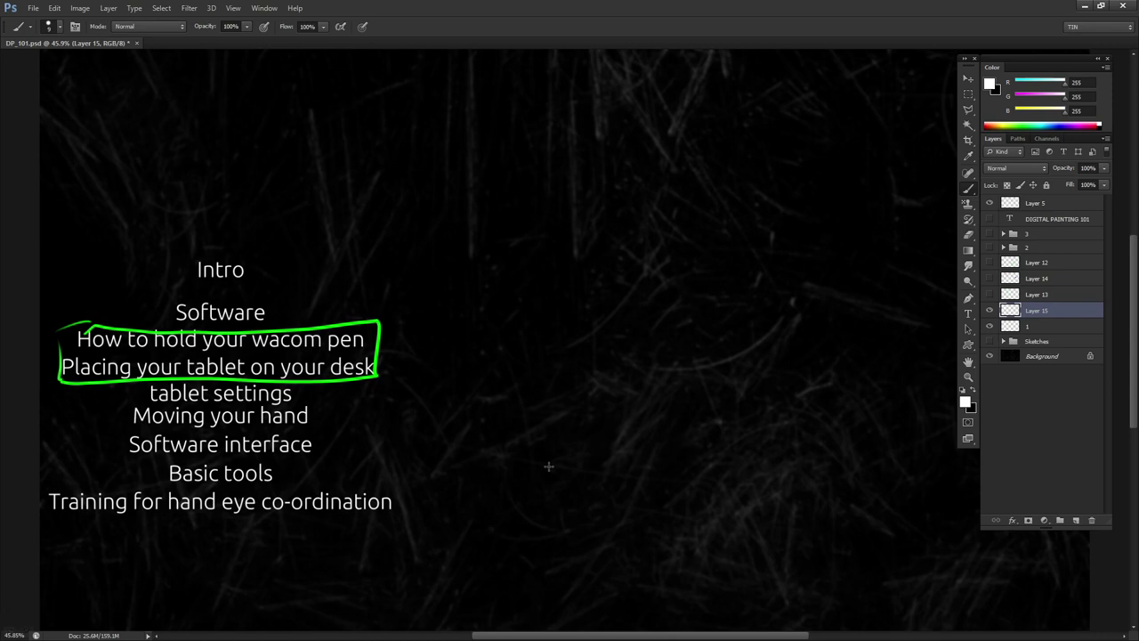
# Step: Nudge the Color and Layers panel group closer to the options bar, try a stroke under "Basic tools", and undo it
pyautogui.moveTo(1047, 65); pyautogui.dragTo(1056, 46)
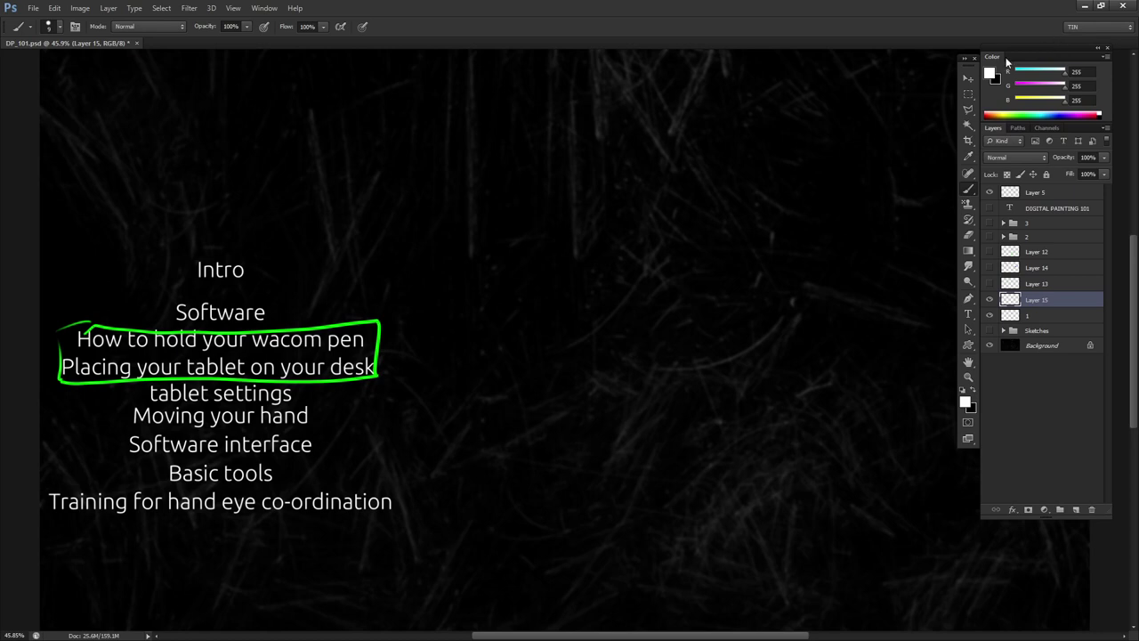
pyautogui.moveTo(174, 486); pyautogui.dragTo(272, 482)
pyautogui.hotkey('ctrl', 'z')
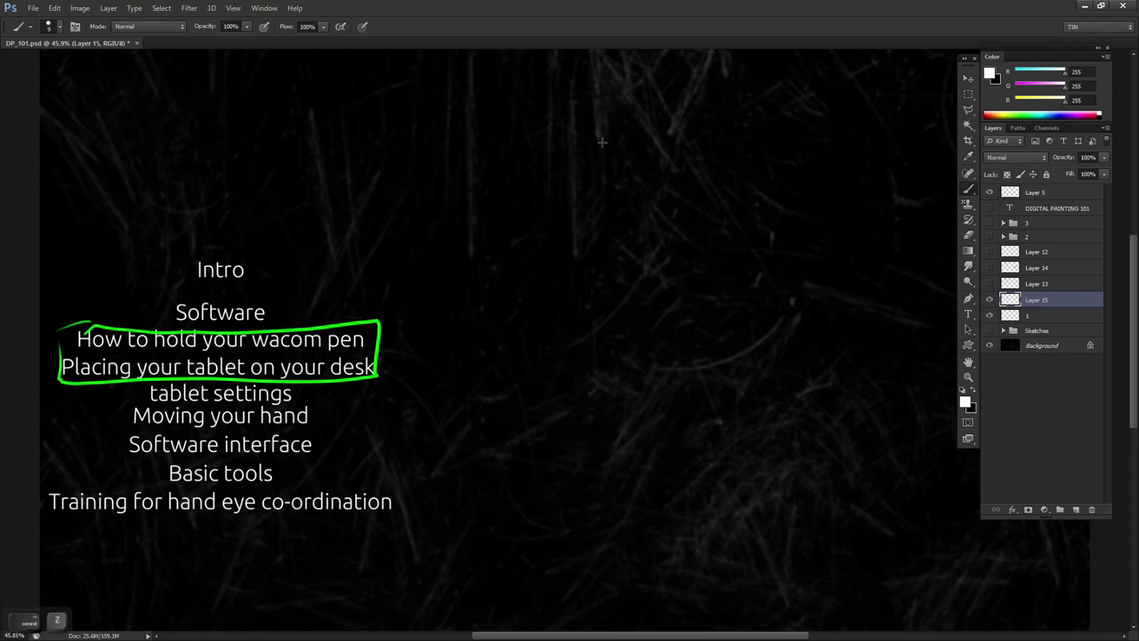
# Step: Handwrite "BRUSH." and "MIX BRUSH." in white on Layer 15, on two lines beside the topic list
pyautogui.moveTo(600, 135); pyautogui.dragTo(602, 159)
pyautogui.moveTo(589, 140)
pyautogui.mouseDown()
pyautogui.moveTo(606, 143)
pyautogui.moveTo(602, 157)
pyautogui.mouseUp()
pyautogui.moveTo(620, 127)
pyautogui.mouseDown()
pyautogui.moveTo(617, 148)
pyautogui.moveTo(656, 125)
pyautogui.moveTo(667, 133)
pyautogui.mouseUp()
pyautogui.moveTo(680, 118); pyautogui.dragTo(700, 113)
pyautogui.click(703, 113)
pyautogui.moveTo(601, 178)
pyautogui.mouseDown()
pyautogui.moveTo(598, 206)
pyautogui.moveTo(632, 200)
pyautogui.mouseUp()
pyautogui.moveTo(641, 169)
pyautogui.mouseDown()
pyautogui.moveTo(654, 188)
pyautogui.moveTo(643, 187)
pyautogui.moveTo(697, 169)
pyautogui.mouseUp()
pyautogui.moveTo(700, 142)
pyautogui.mouseDown()
pyautogui.moveTo(726, 158)
pyautogui.moveTo(736, 131)
pyautogui.moveTo(739, 147)
pyautogui.mouseUp()
pyautogui.moveTo(755, 125)
pyautogui.mouseDown()
pyautogui.moveTo(758, 147)
pyautogui.moveTo(767, 139)
pyautogui.mouseUp()
pyautogui.click(774, 137)
# Step: Free-transform the handwritten lines, rotating them about 19.4 degrees and moving them towards the topic list
pyautogui.hotkey('ctrl', 't')
pyautogui.moveTo(812, 171); pyautogui.dragTo(799, 211)
pyautogui.moveTo(741, 185); pyautogui.dragTo(688, 192)
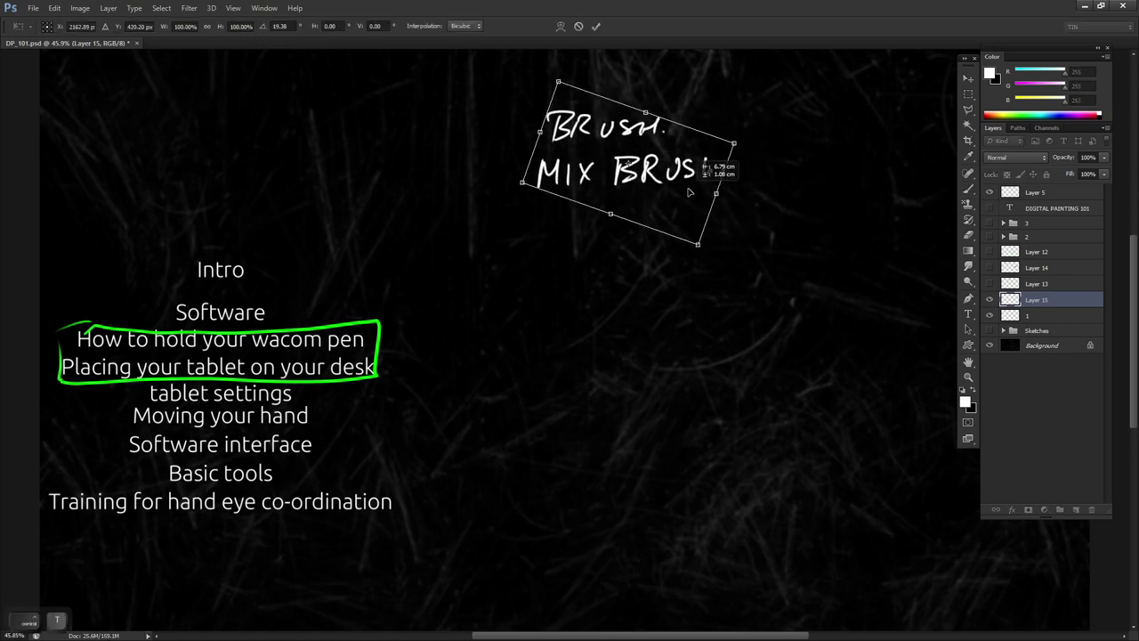
pyautogui.press('Return')
# Step: Handwrite "ERASER." and "LASSO" as the following two lines under "MIX BRUSH."
pyautogui.moveTo(545, 206)
pyautogui.mouseDown()
pyautogui.moveTo(561, 201)
pyautogui.moveTo(541, 234)
pyautogui.moveTo(559, 219)
pyautogui.mouseUp()
pyautogui.moveTo(566, 205)
pyautogui.mouseDown()
pyautogui.moveTo(564, 229)
pyautogui.moveTo(610, 213)
pyautogui.moveTo(616, 226)
pyautogui.moveTo(643, 223)
pyautogui.moveTo(661, 201)
pyautogui.mouseUp()
pyautogui.moveTo(648, 207); pyautogui.dragTo(674, 223)
pyautogui.click(679, 225)
pyautogui.moveTo(539, 265)
pyautogui.mouseDown()
pyautogui.moveTo(539, 302)
pyautogui.moveTo(555, 299)
pyautogui.mouseUp()
pyautogui.moveTo(561, 294)
pyautogui.mouseDown()
pyautogui.moveTo(595, 267)
pyautogui.moveTo(603, 279)
pyautogui.moveTo(629, 269)
pyautogui.mouseUp()
# Step: Handwrite "MARK selection" beneath "LASSO" and undo the stray last stroke
pyautogui.moveTo(537, 363); pyautogui.dragTo(584, 335)
pyautogui.moveTo(588, 349); pyautogui.dragTo(610, 343)
pyautogui.moveTo(625, 311)
pyautogui.mouseDown()
pyautogui.moveTo(627, 341)
pyautogui.moveTo(667, 326)
pyautogui.moveTo(652, 335)
pyautogui.mouseUp()
pyautogui.moveTo(665, 323)
pyautogui.mouseDown()
pyautogui.moveTo(706, 306)
pyautogui.moveTo(695, 313)
pyautogui.moveTo(745, 302)
pyautogui.moveTo(731, 298)
pyautogui.moveTo(769, 315)
pyautogui.mouseUp()
pyautogui.hotkey('ctrl', 'z')
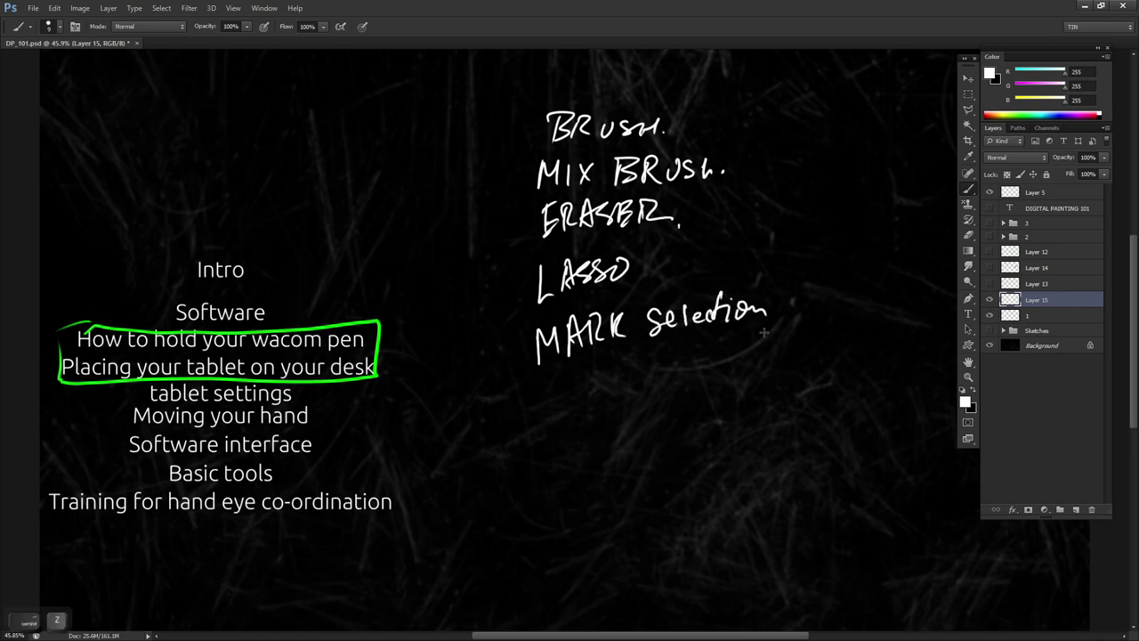
# Step: Handwrite the undo shortcut "Ctl + Z" beneath "MARK selection"
pyautogui.moveTo(555, 377)
pyautogui.mouseDown()
pyautogui.moveTo(562, 404)
pyautogui.moveTo(594, 397)
pyautogui.mouseUp()
pyautogui.moveTo(586, 381); pyautogui.dragTo(635, 381)
pyautogui.moveTo(630, 373)
pyautogui.mouseDown()
pyautogui.moveTo(629, 391)
pyautogui.moveTo(680, 382)
pyautogui.moveTo(667, 377)
pyautogui.moveTo(678, 387)
pyautogui.mouseUp()
pyautogui.hotkey('ctrl', 's')
pyautogui.hotkey('ctrl', 'z')
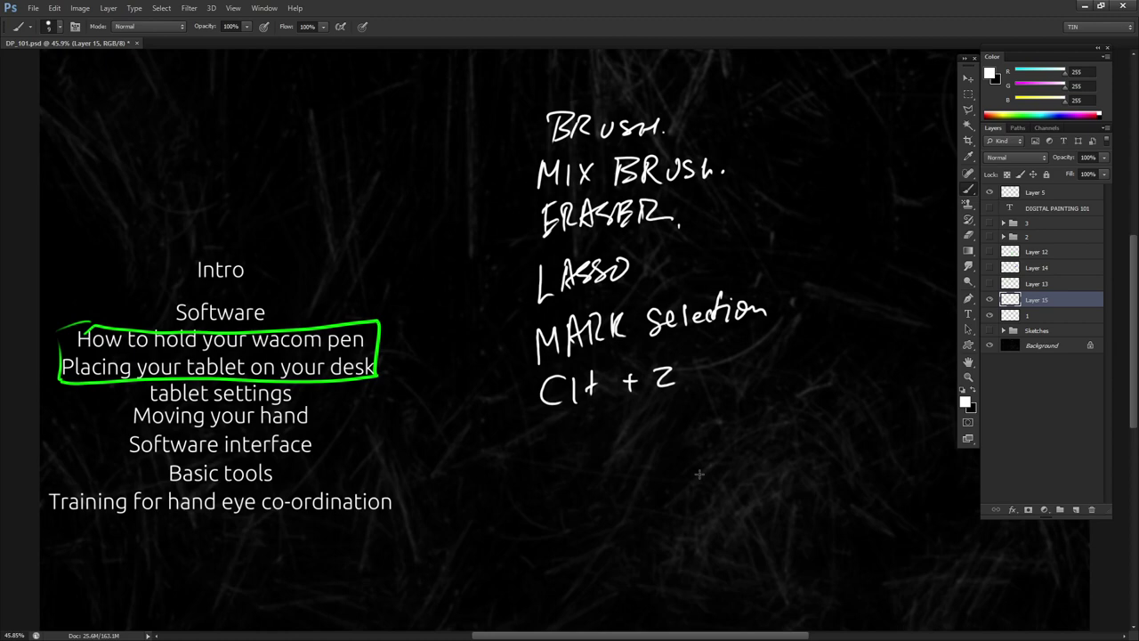
# Step: Open the Brush panel, view its settings with Transfer selected, and close it
pyautogui.press('F5')
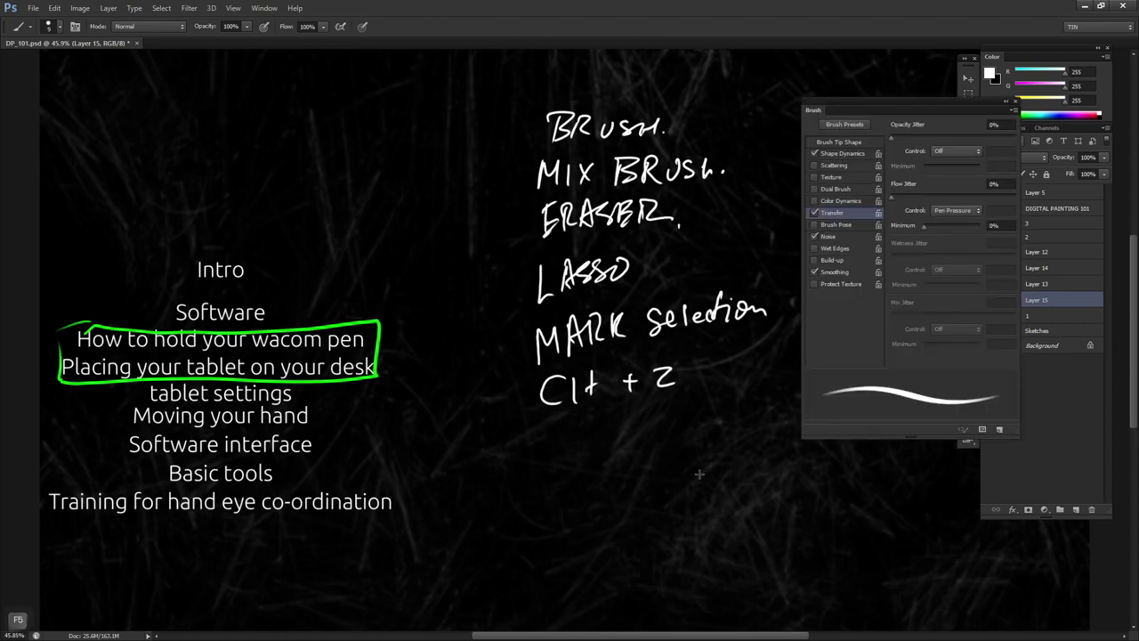
pyautogui.moveTo(913, 109); pyautogui.dragTo(848, 102)
pyautogui.moveTo(953, 90); pyautogui.dragTo(954, 92)
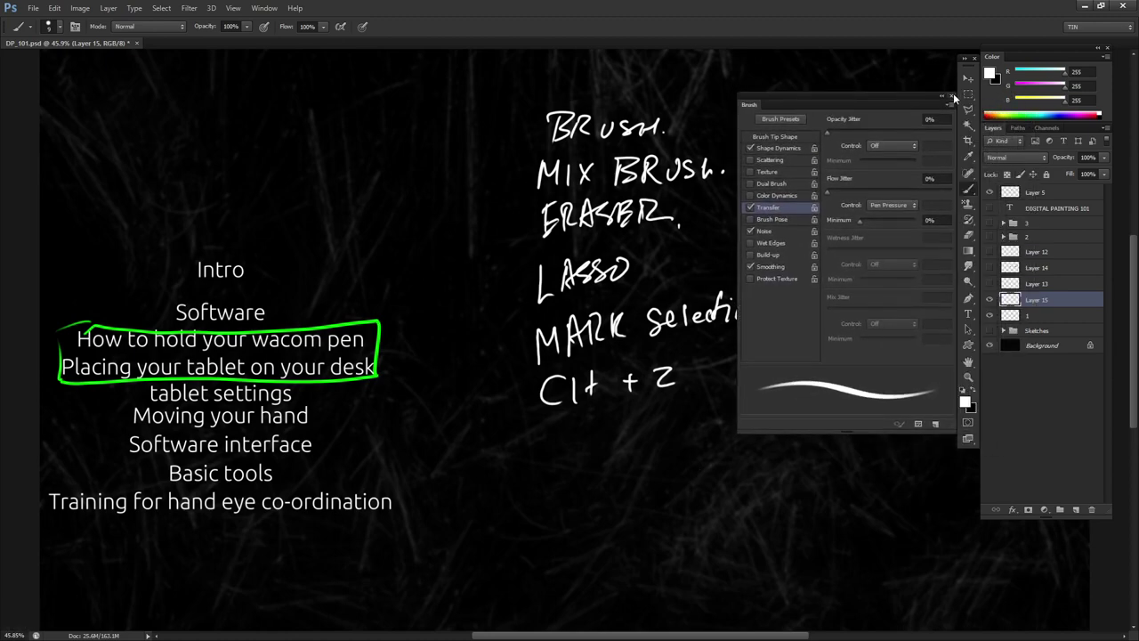
pyautogui.click(952, 96)
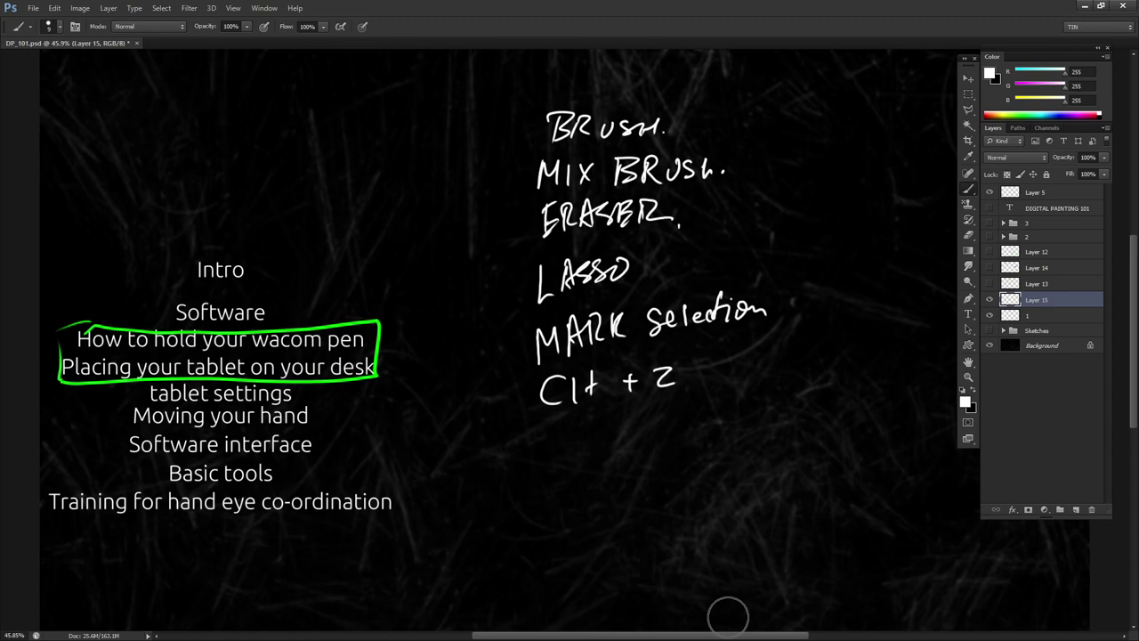
# Step: Hide Layer 15 and layer 1, expand the Sketches group, and toggle layer visibility until the Background shows without the sketches
pyautogui.click(990, 299)
pyautogui.click(990, 315)
pyautogui.click(990, 330)
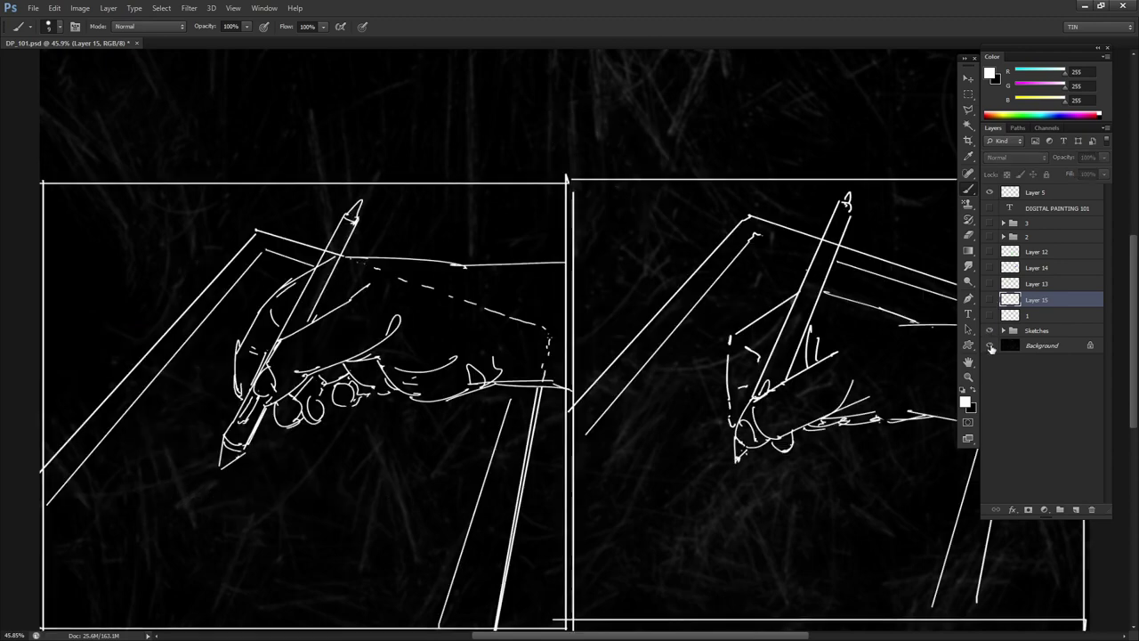
pyautogui.click(991, 345)
pyautogui.click(1003, 330)
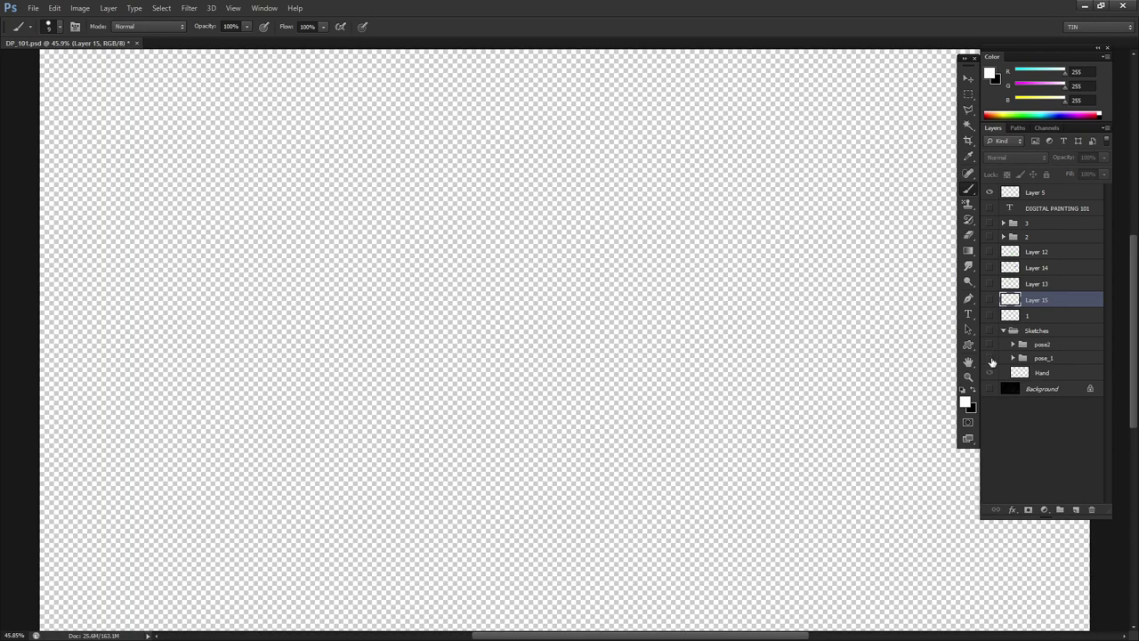
pyautogui.click(989, 389)
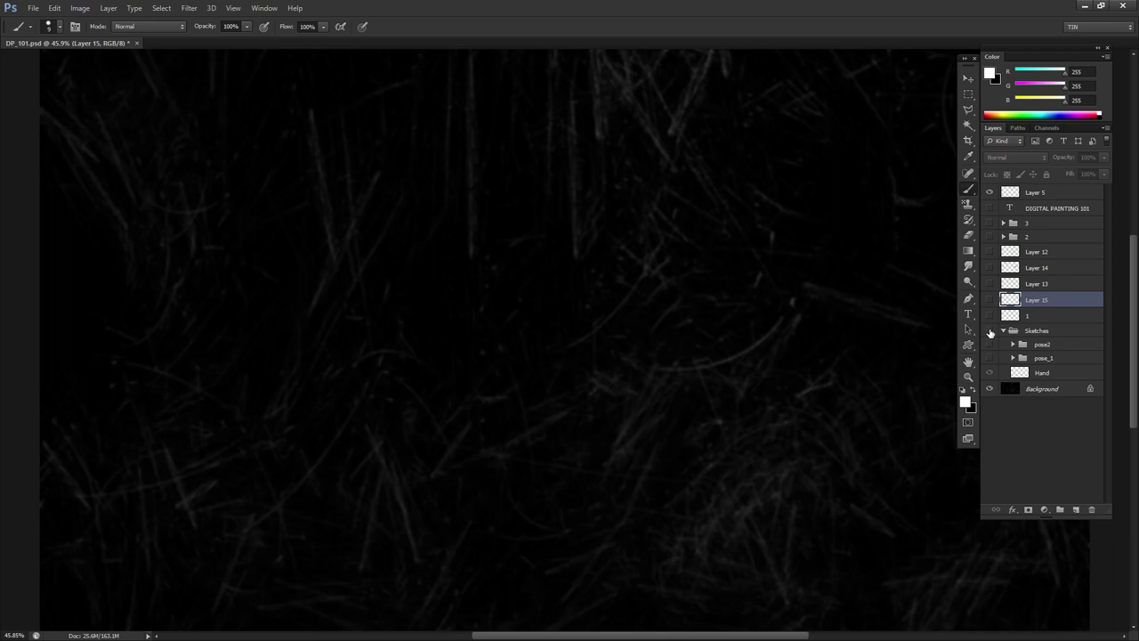